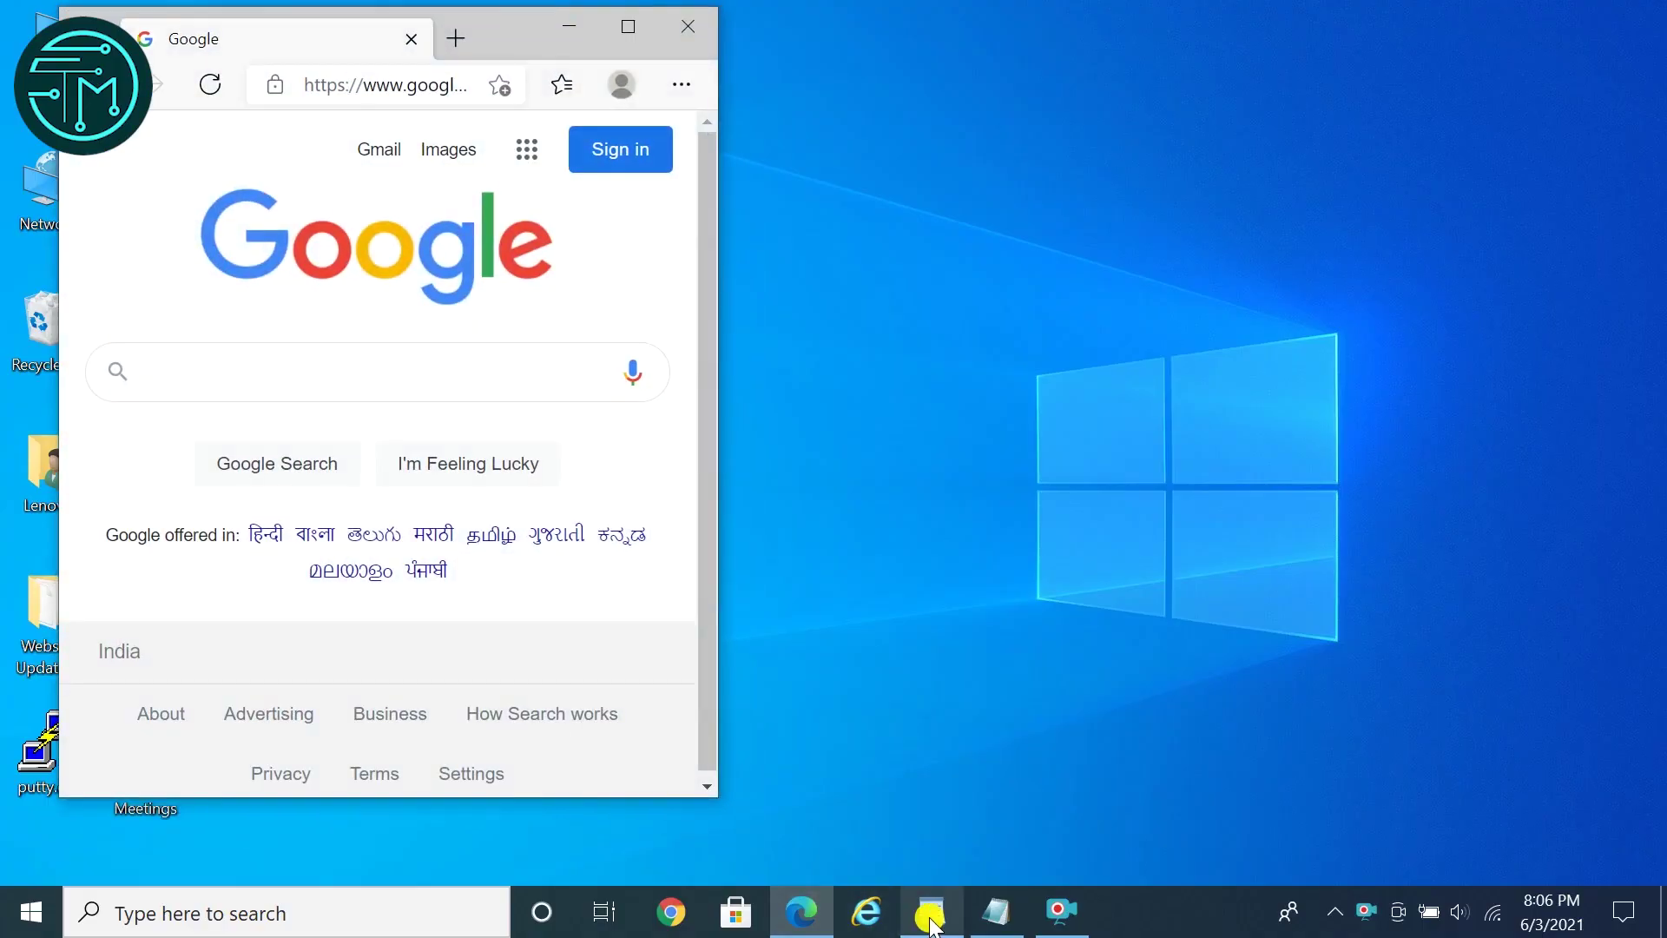
Bring the WordPad document window up from the taskbar
{"action": "left_click", "coordinate": [929, 910]}
Open the Ports.txt notes, then cycle WordPad, Notepad and the Google browser to the front
{"action": "left_click", "coordinate": [997, 911]}
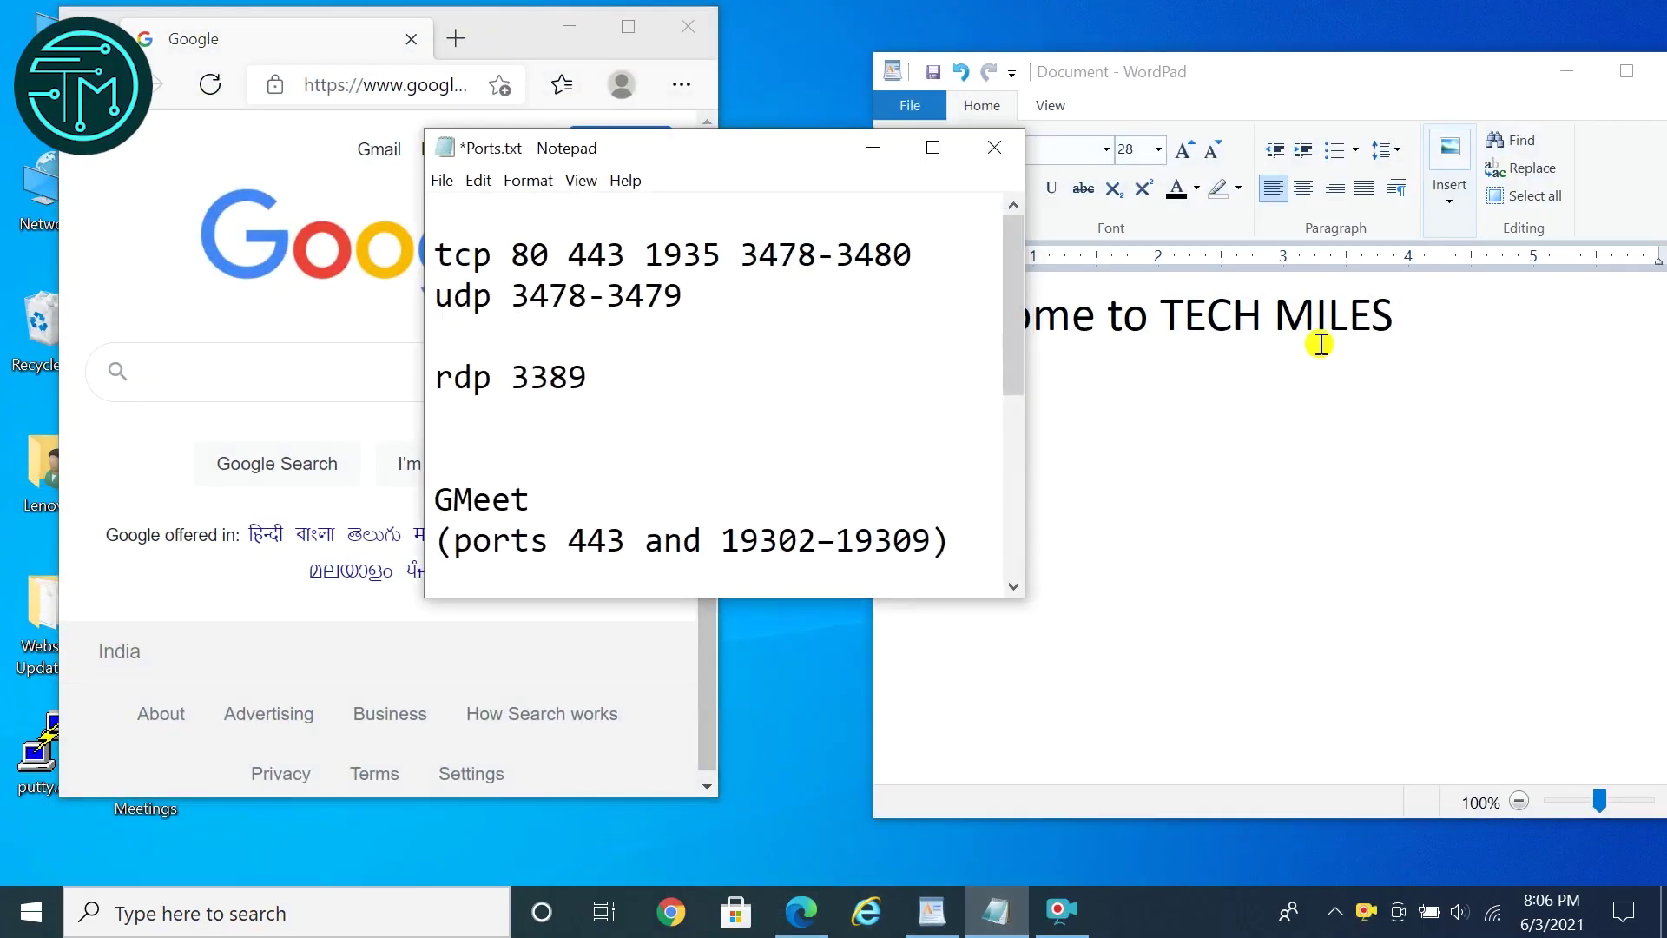
{"action": "left_click", "coordinate": [1320, 512]}
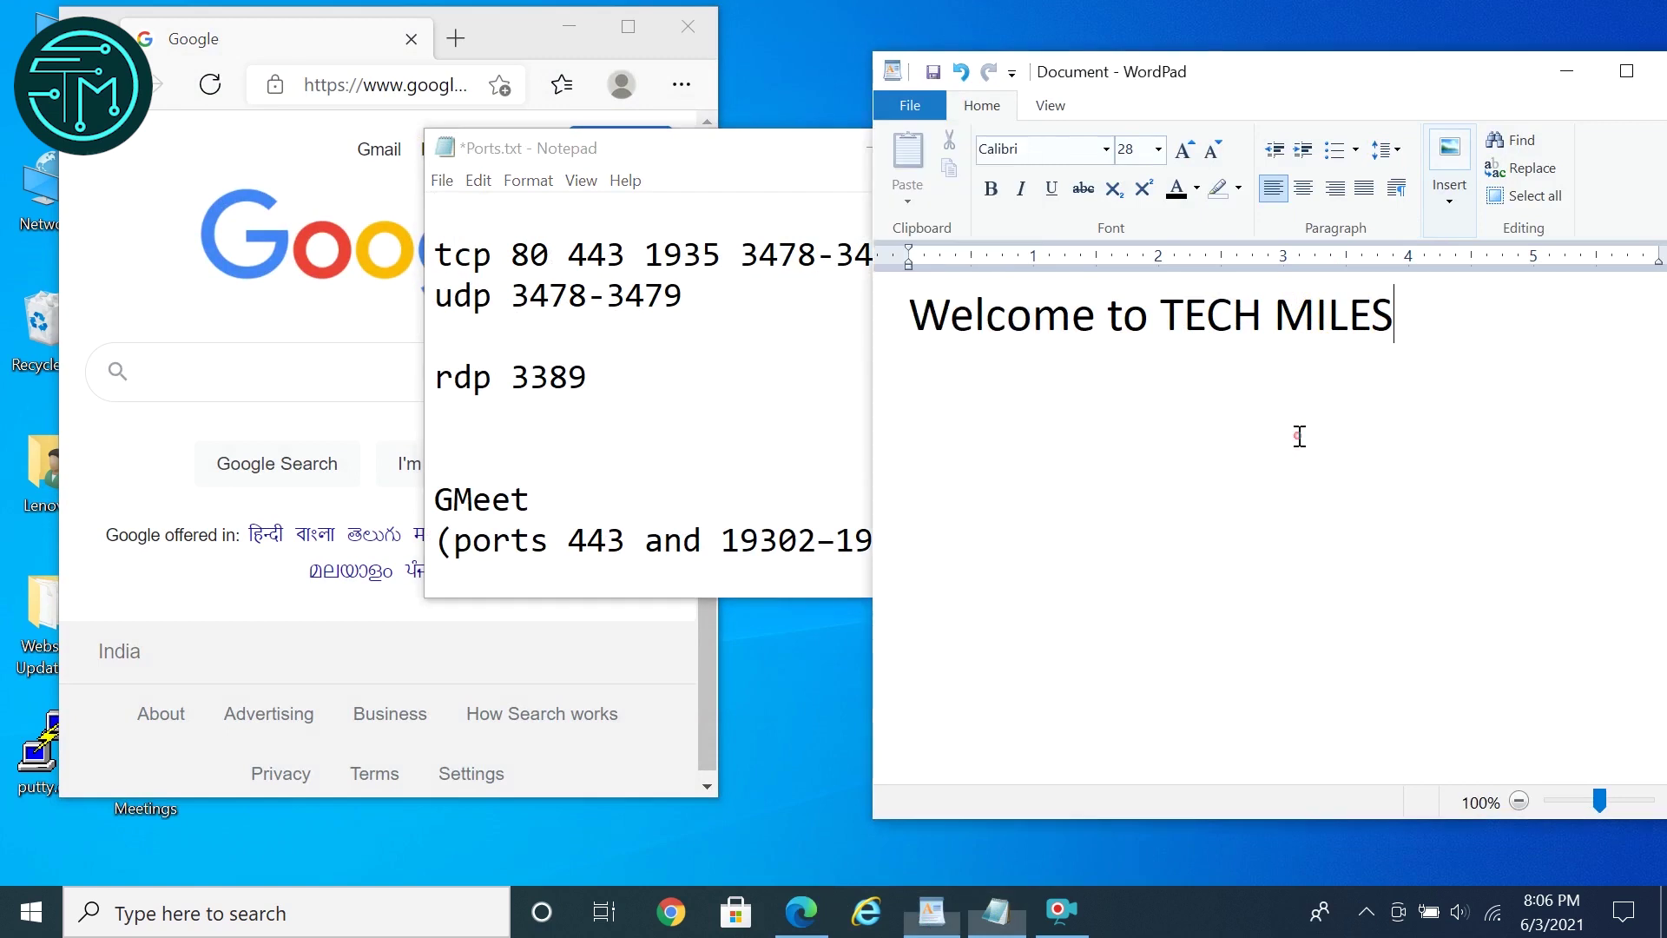
{"action": "left_click", "coordinate": [678, 161]}
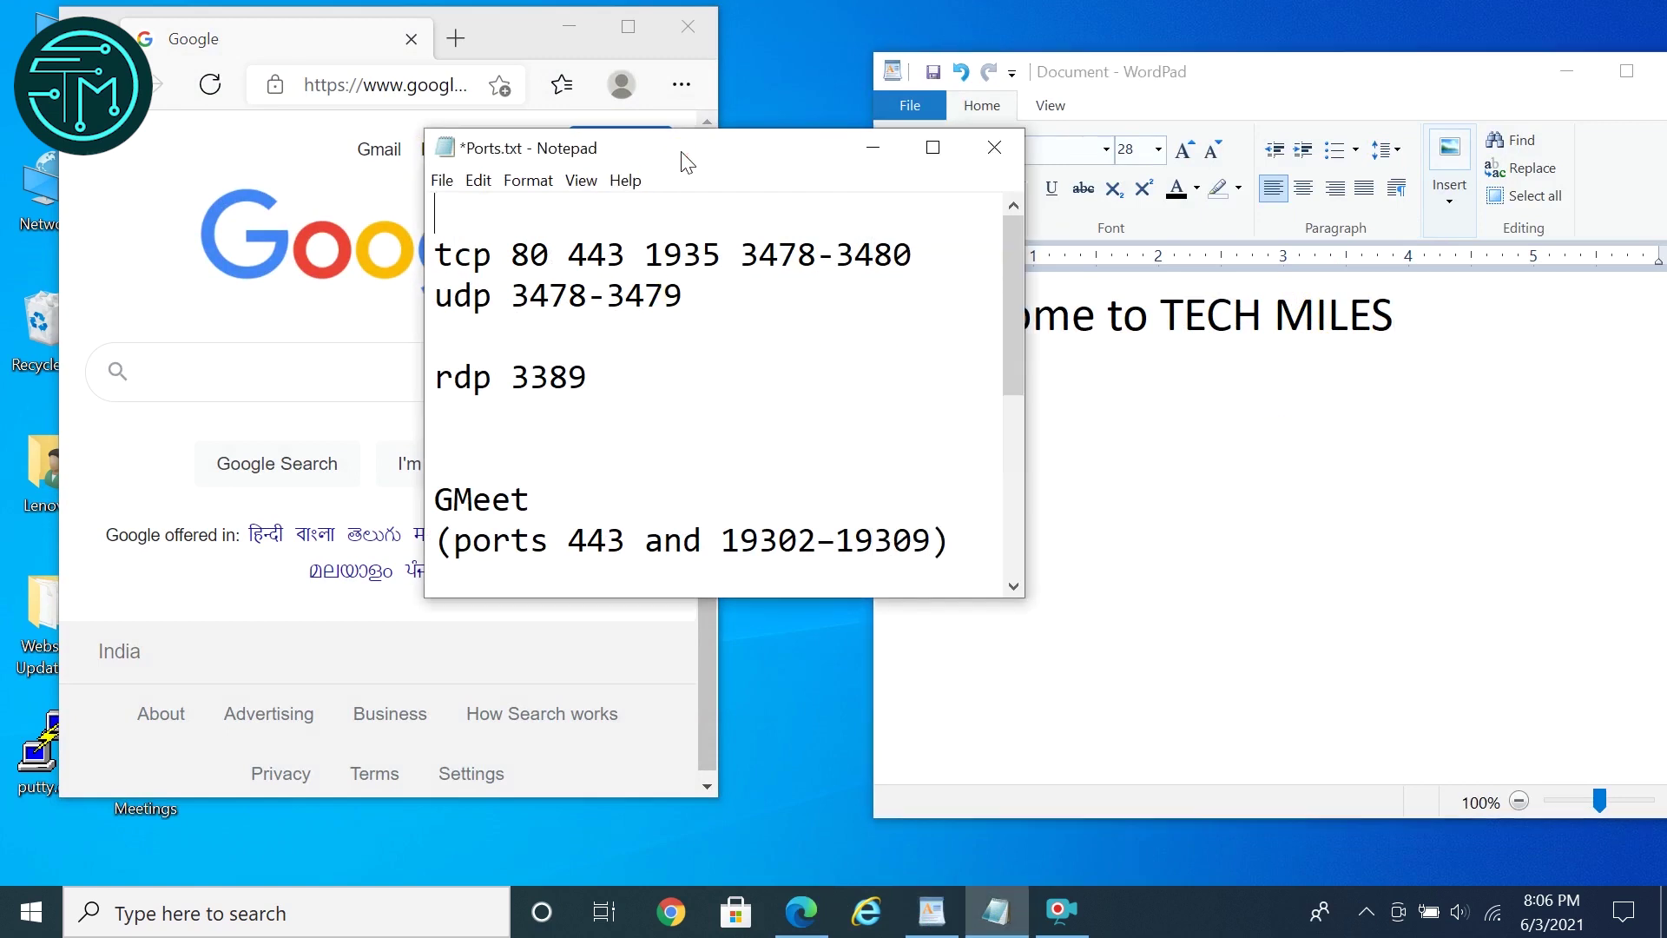
{"action": "left_click", "coordinate": [263, 32]}
{"action": "left_click", "coordinate": [781, 165]}
Shake Notepad to minimize other windows, then snap Notepad right and WordPad left
{"action": "left_click_drag", "start_coordinate": [690, 161], "coordinate": [883, 188]}
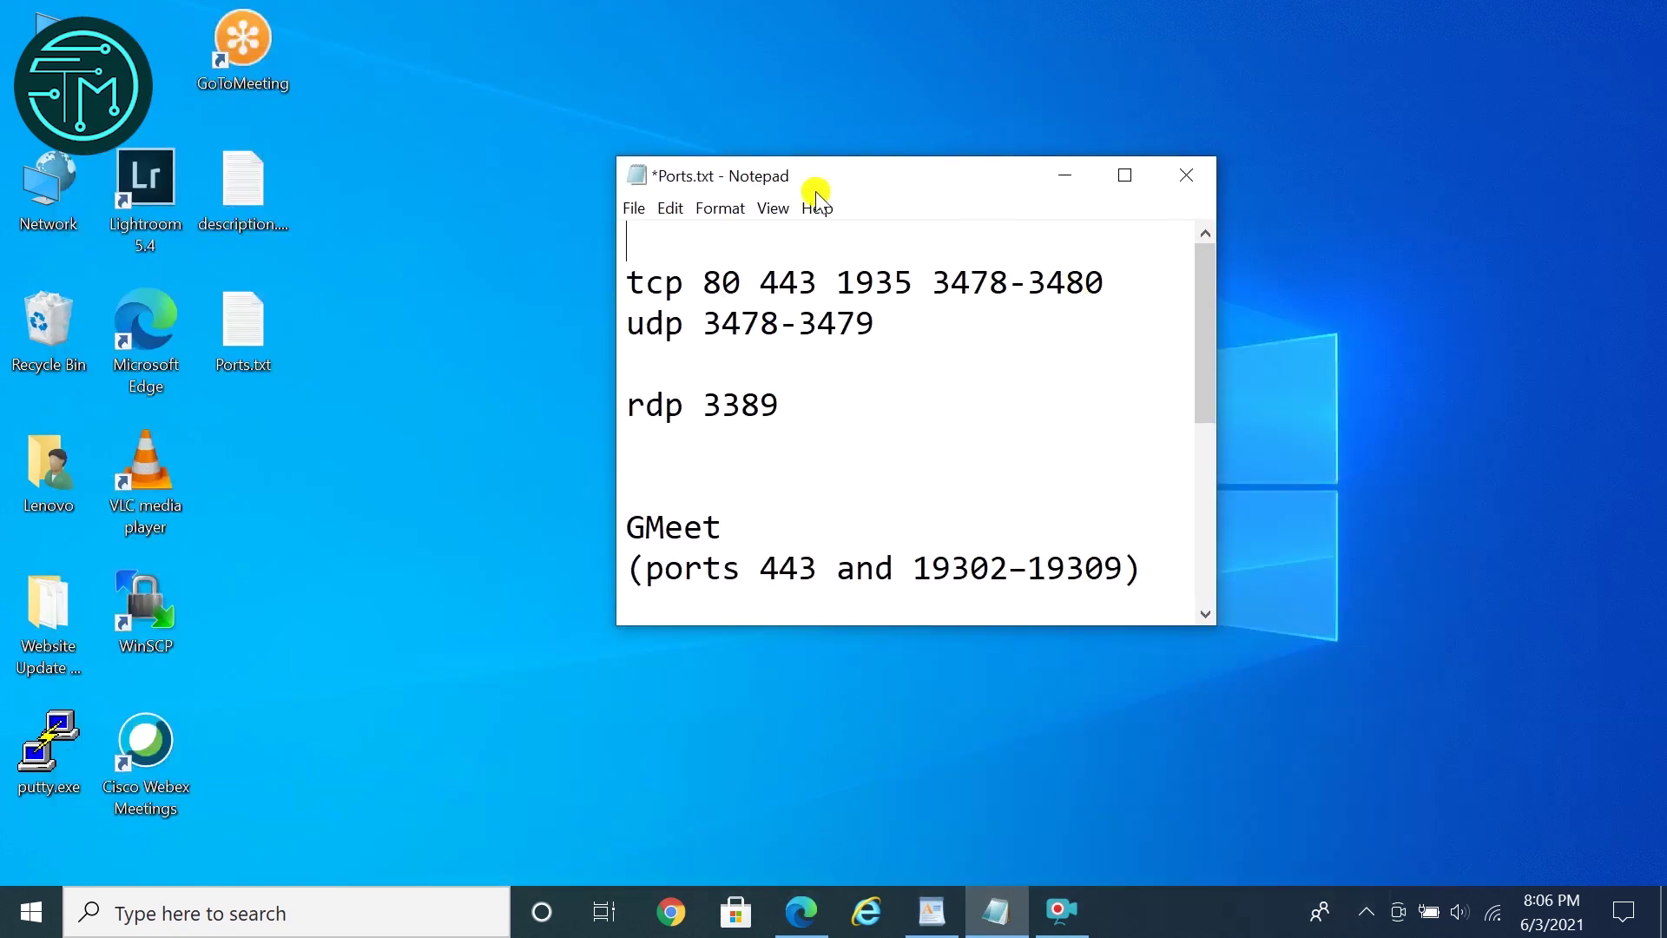
{"action": "left_click_drag", "start_coordinate": [872, 190], "coordinate": [826, 147]}
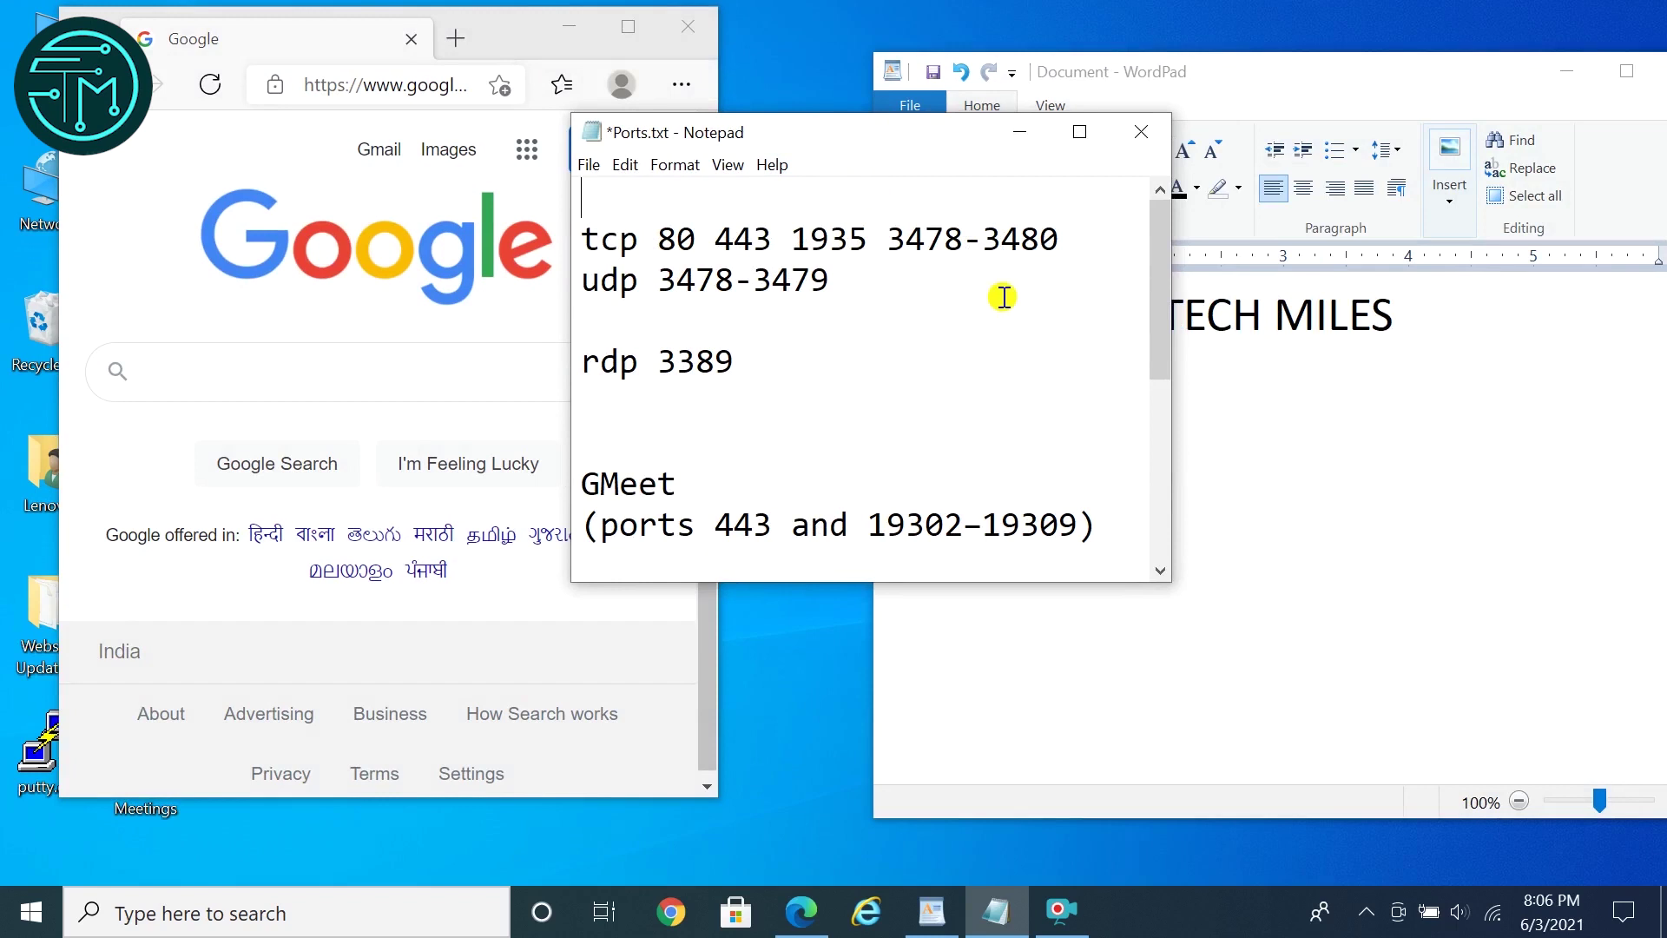
{"action": "key", "text": "super+Right"}
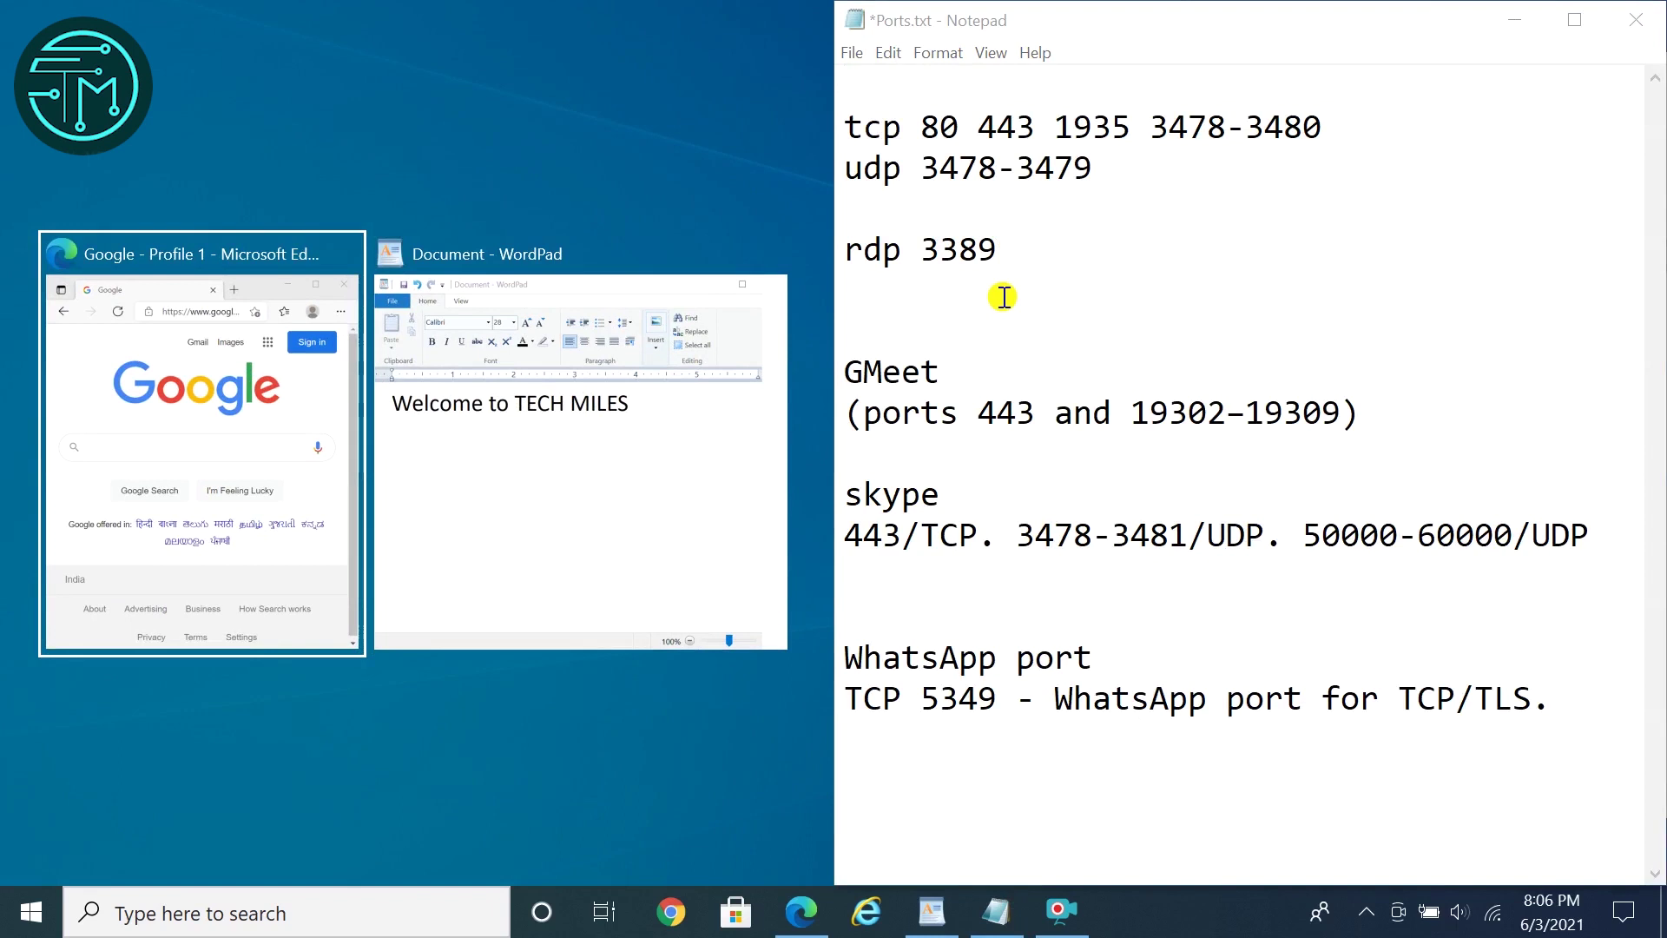
{"action": "key", "text": "Right"}
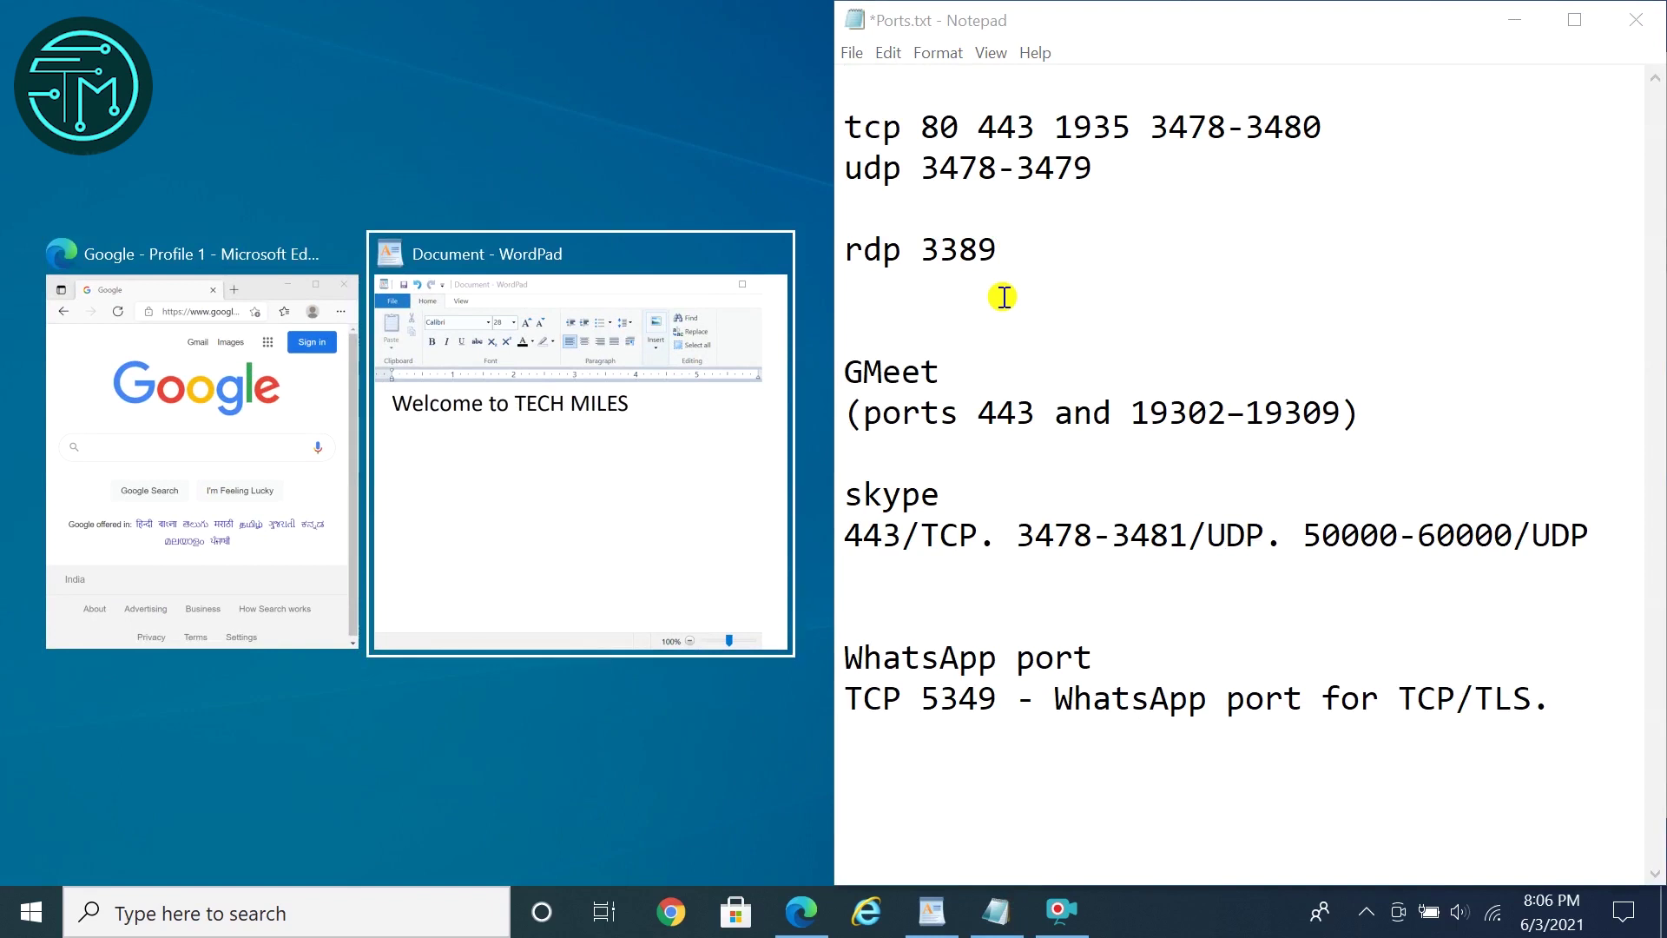
{"action": "key", "text": "Return"}
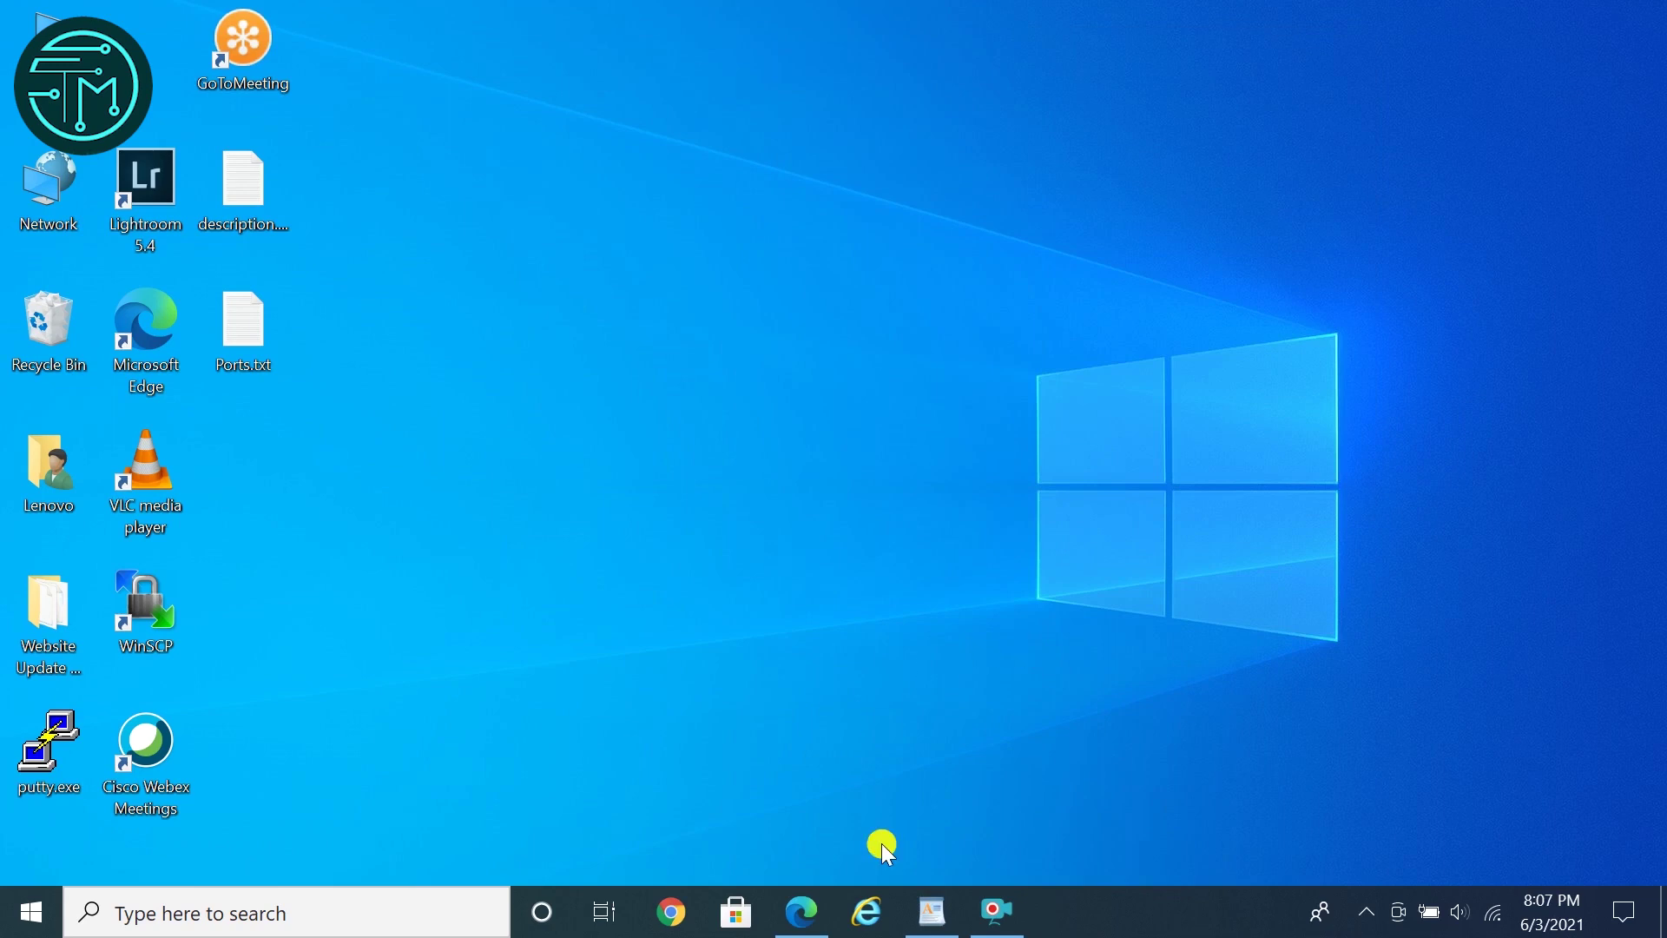
Open Edge and enter edge://surf in the address bar
{"action": "left_click", "coordinate": [802, 912]}
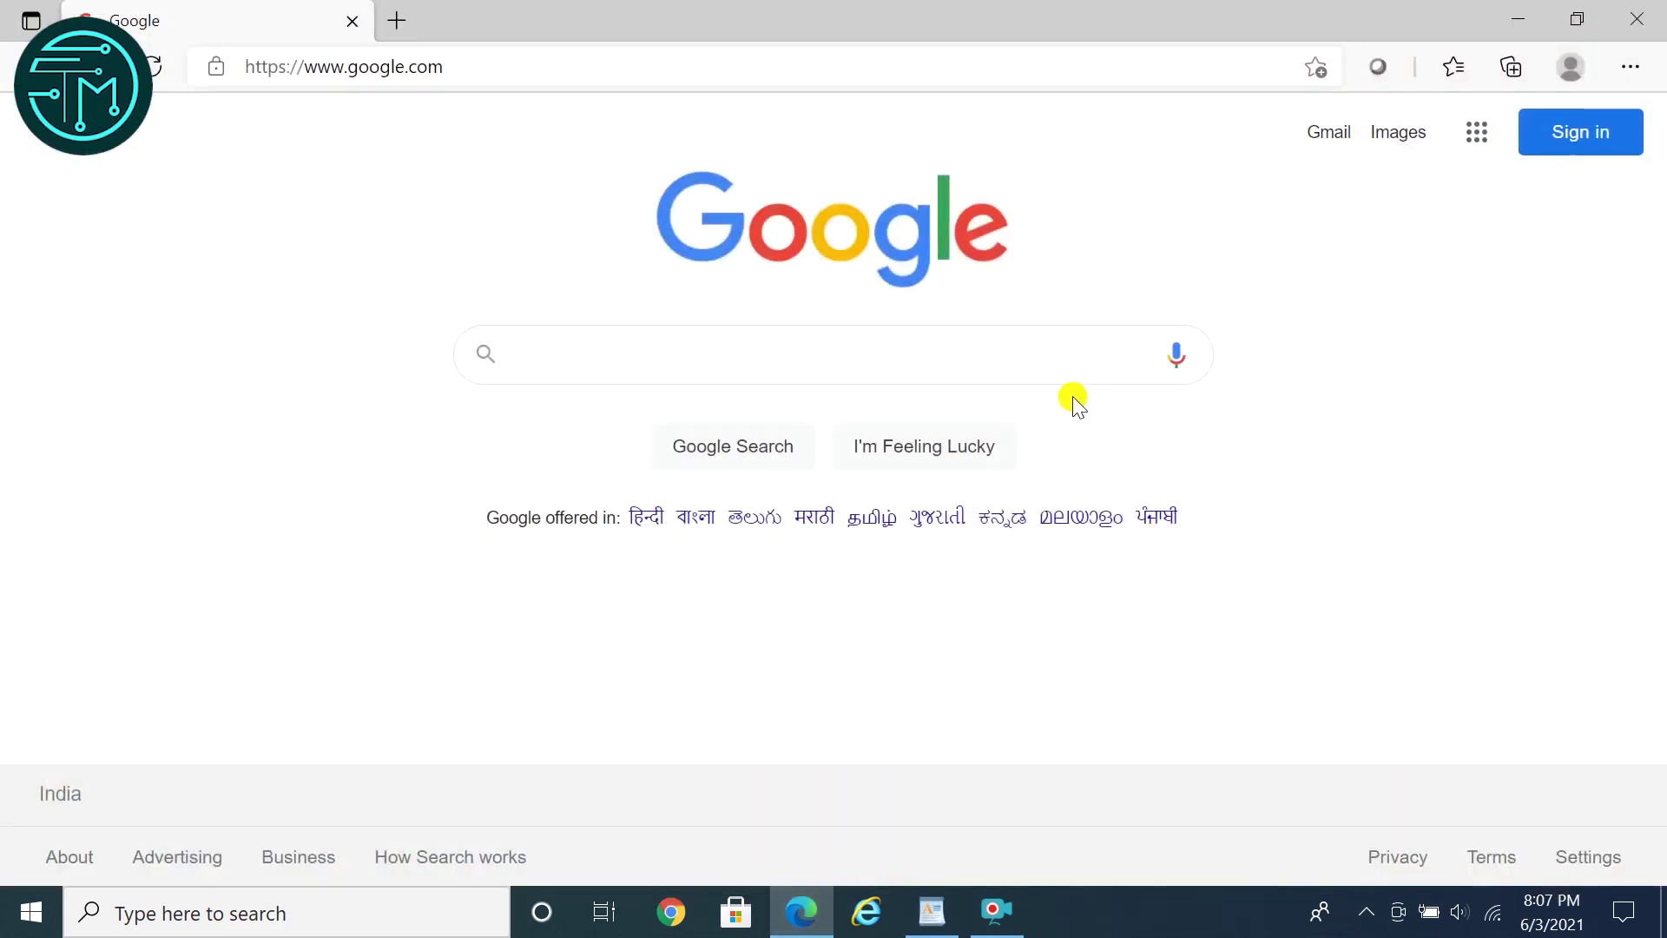
{"action": "left_click", "coordinate": [478, 66]}
{"action": "type", "text": "ed"}
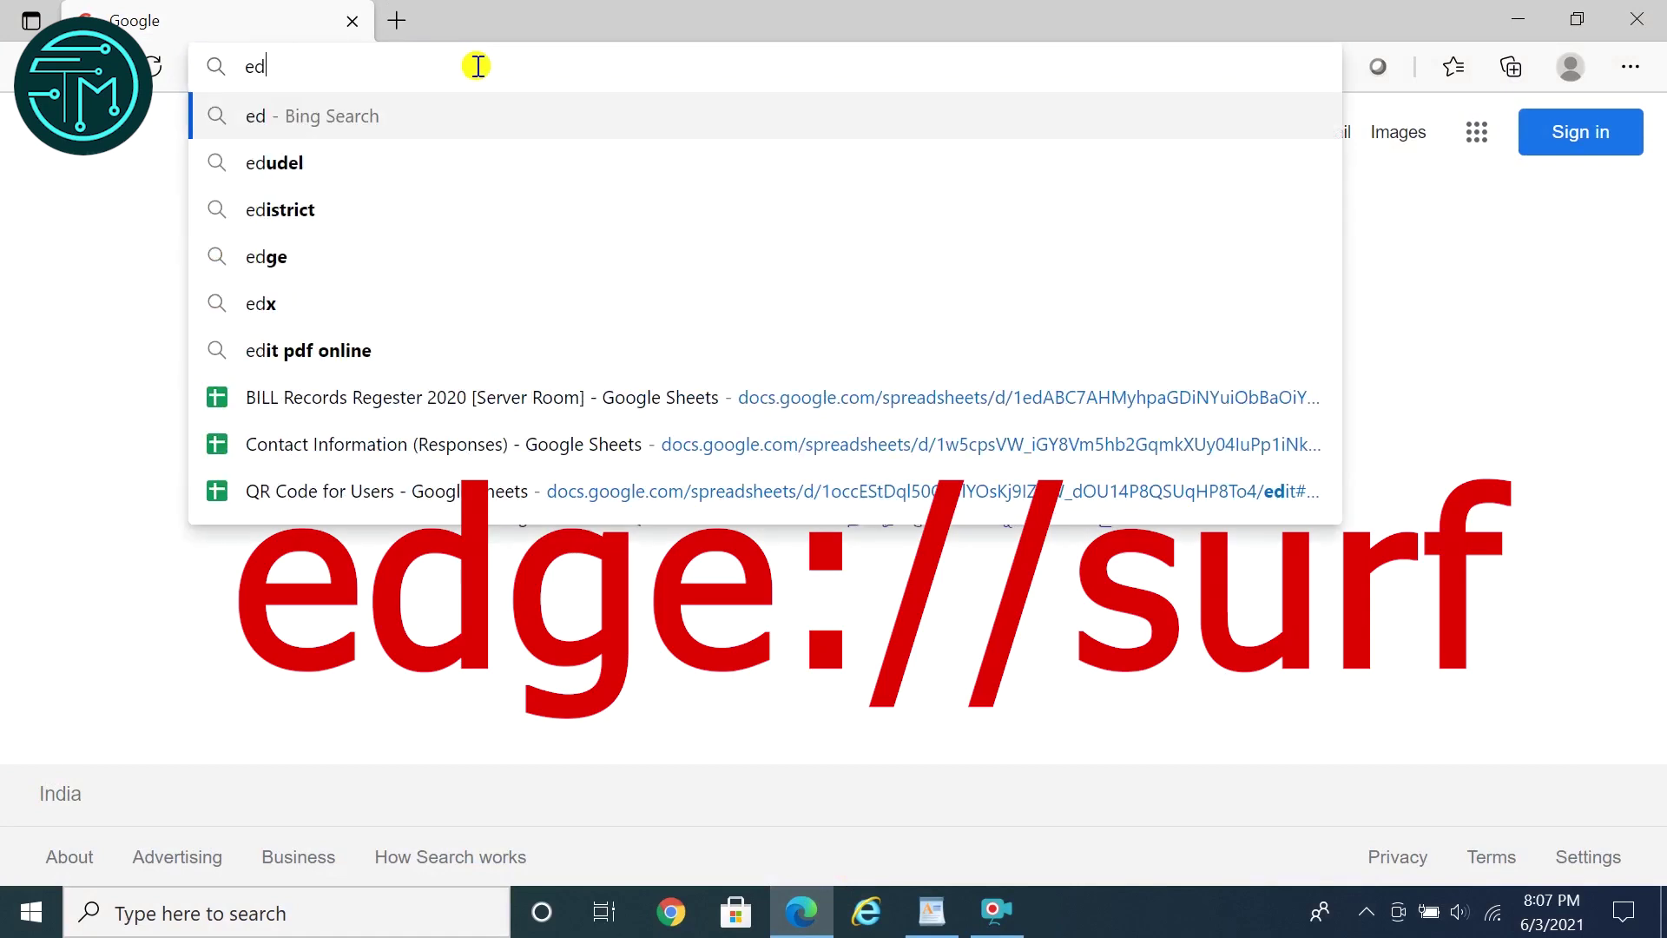
{"action": "type", "text": "ge://"}
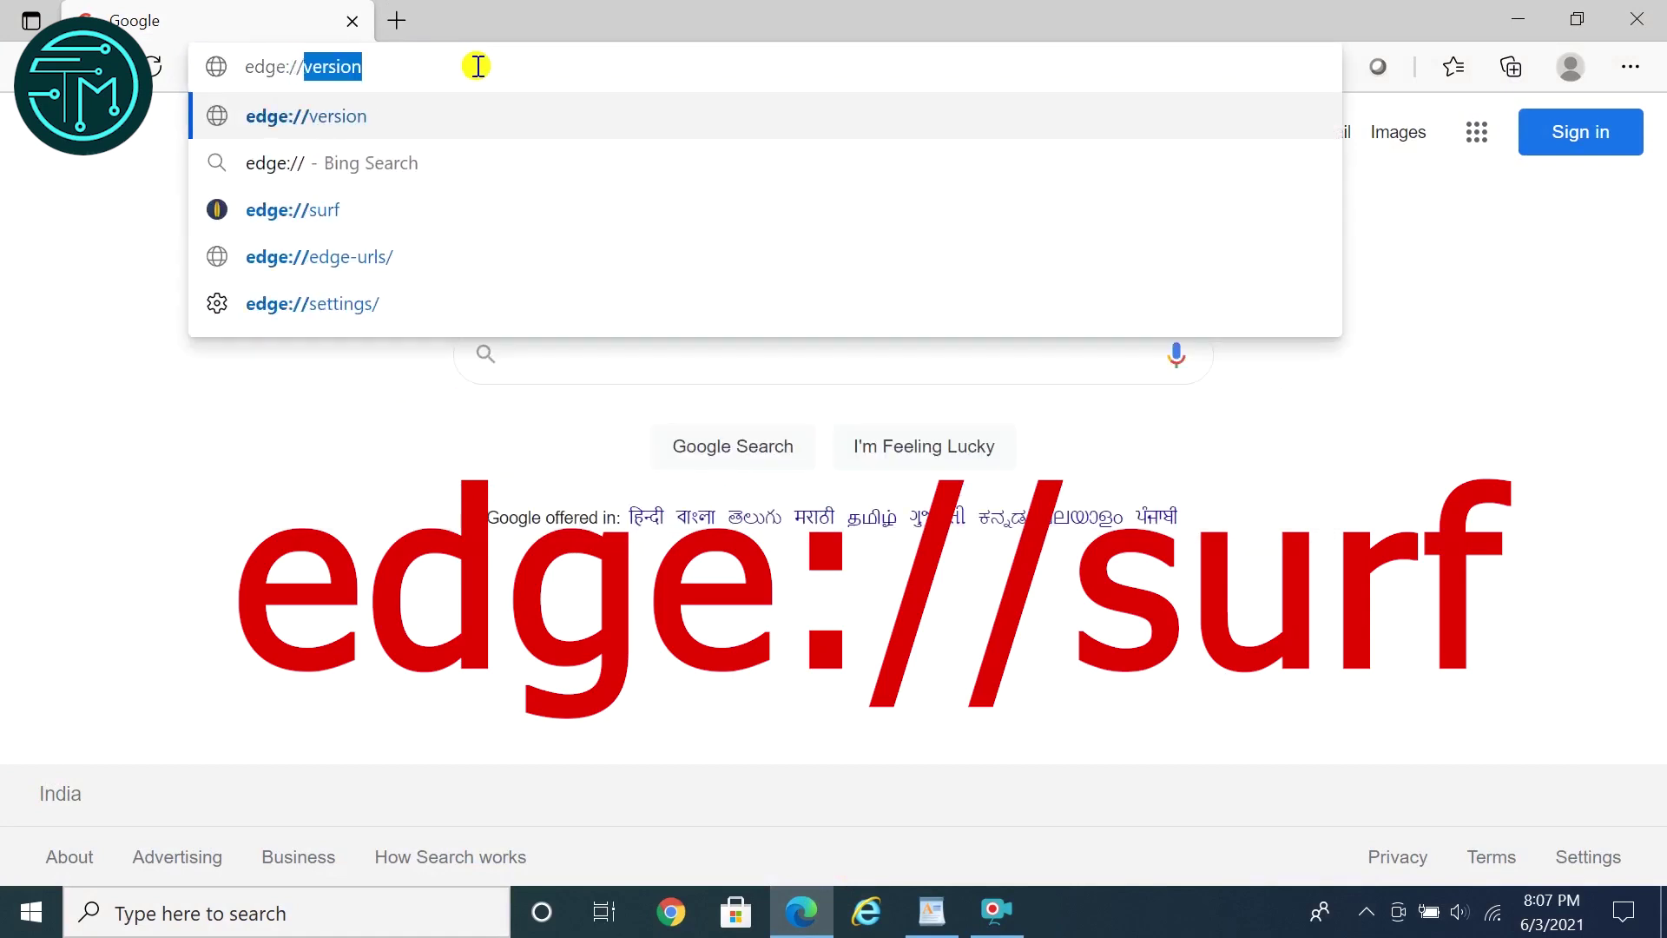
{"action": "type", "text": "surf"}
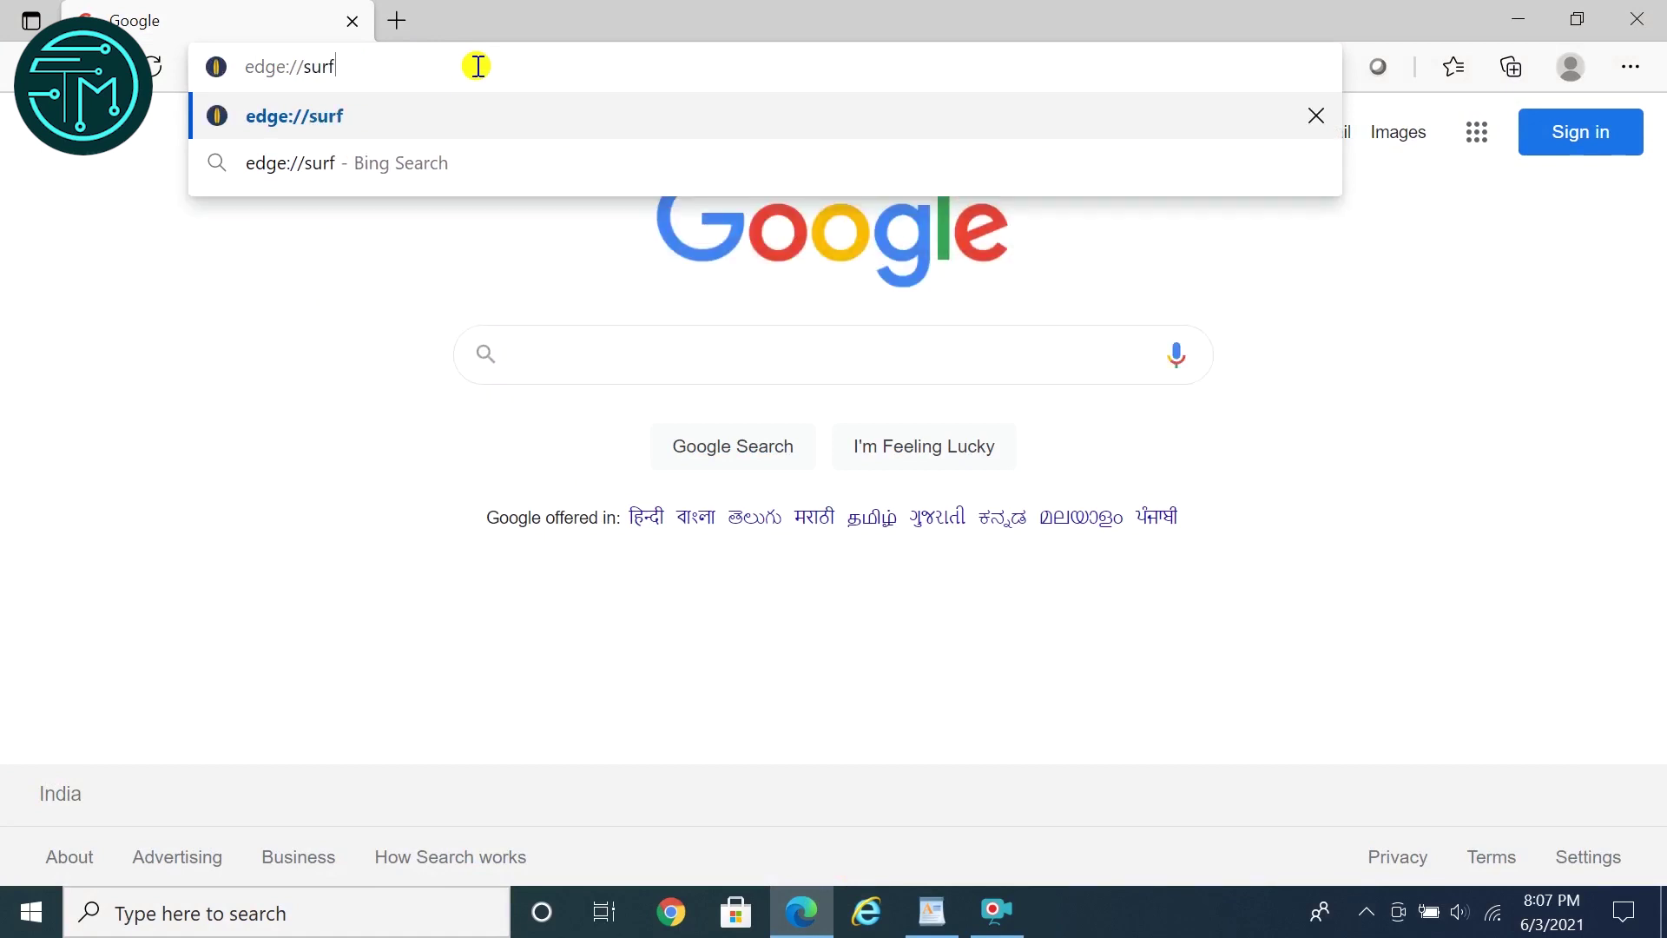
{"action": "left_click", "coordinate": [354, 66]}
Load the edge://surf game and choose the brown-haired boy surfer
{"action": "key", "text": "Return"}
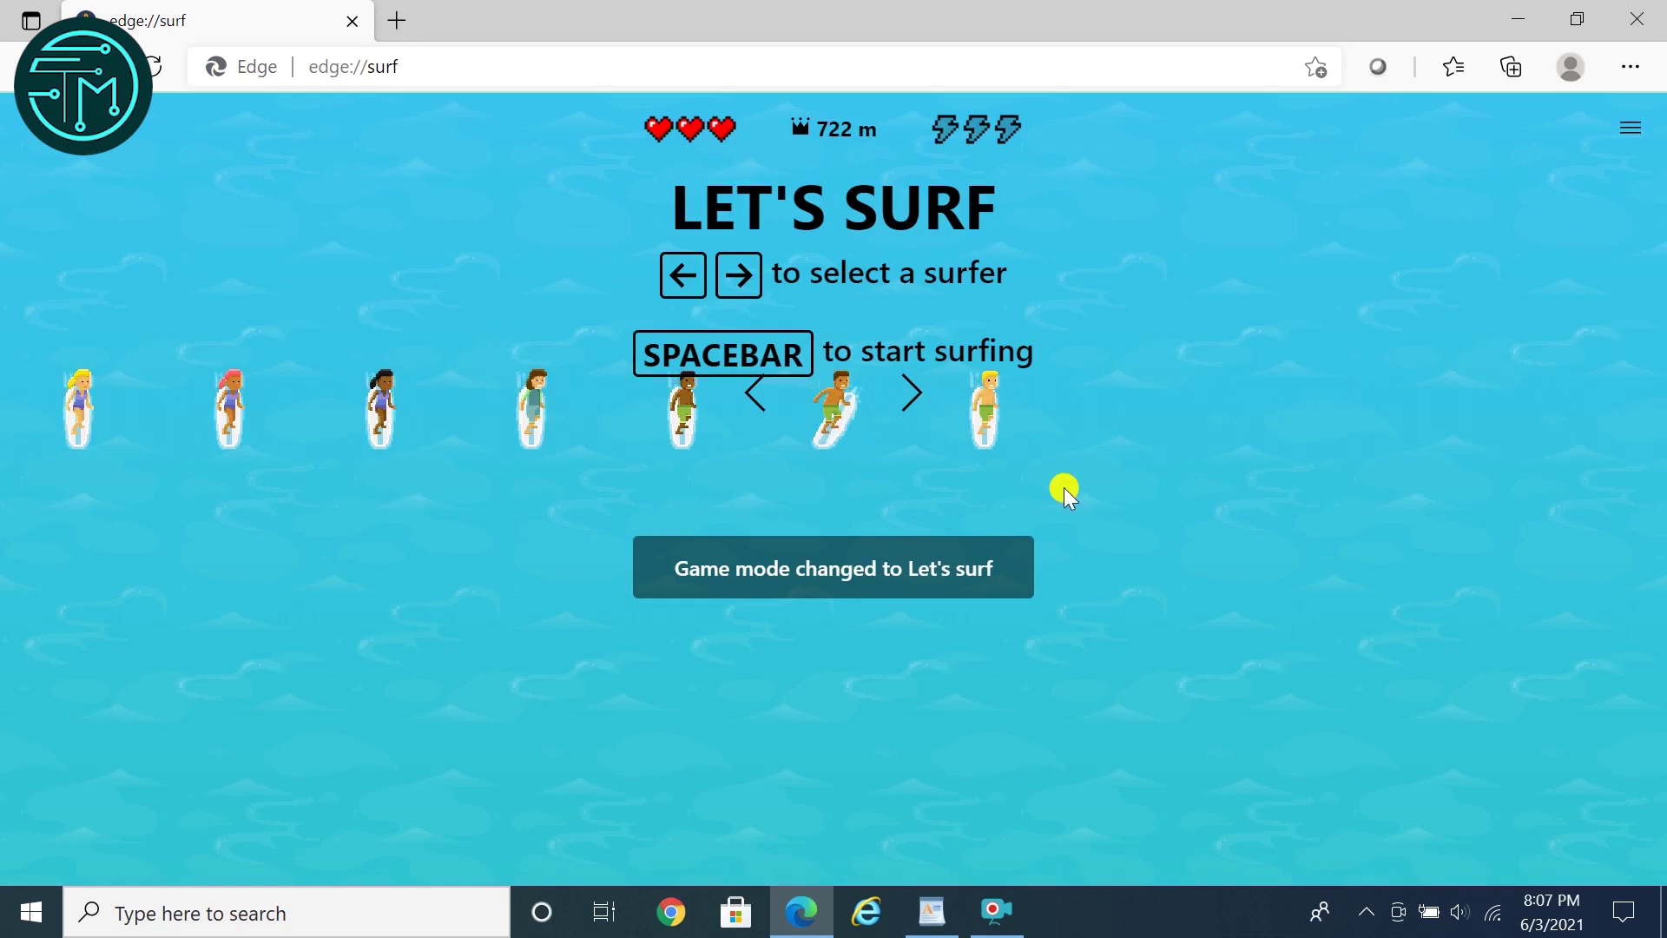
{"action": "key", "text": "Left"}
{"action": "key", "text": "Left"}
{"action": "key", "text": "Left"}
{"action": "key", "text": "Left"}
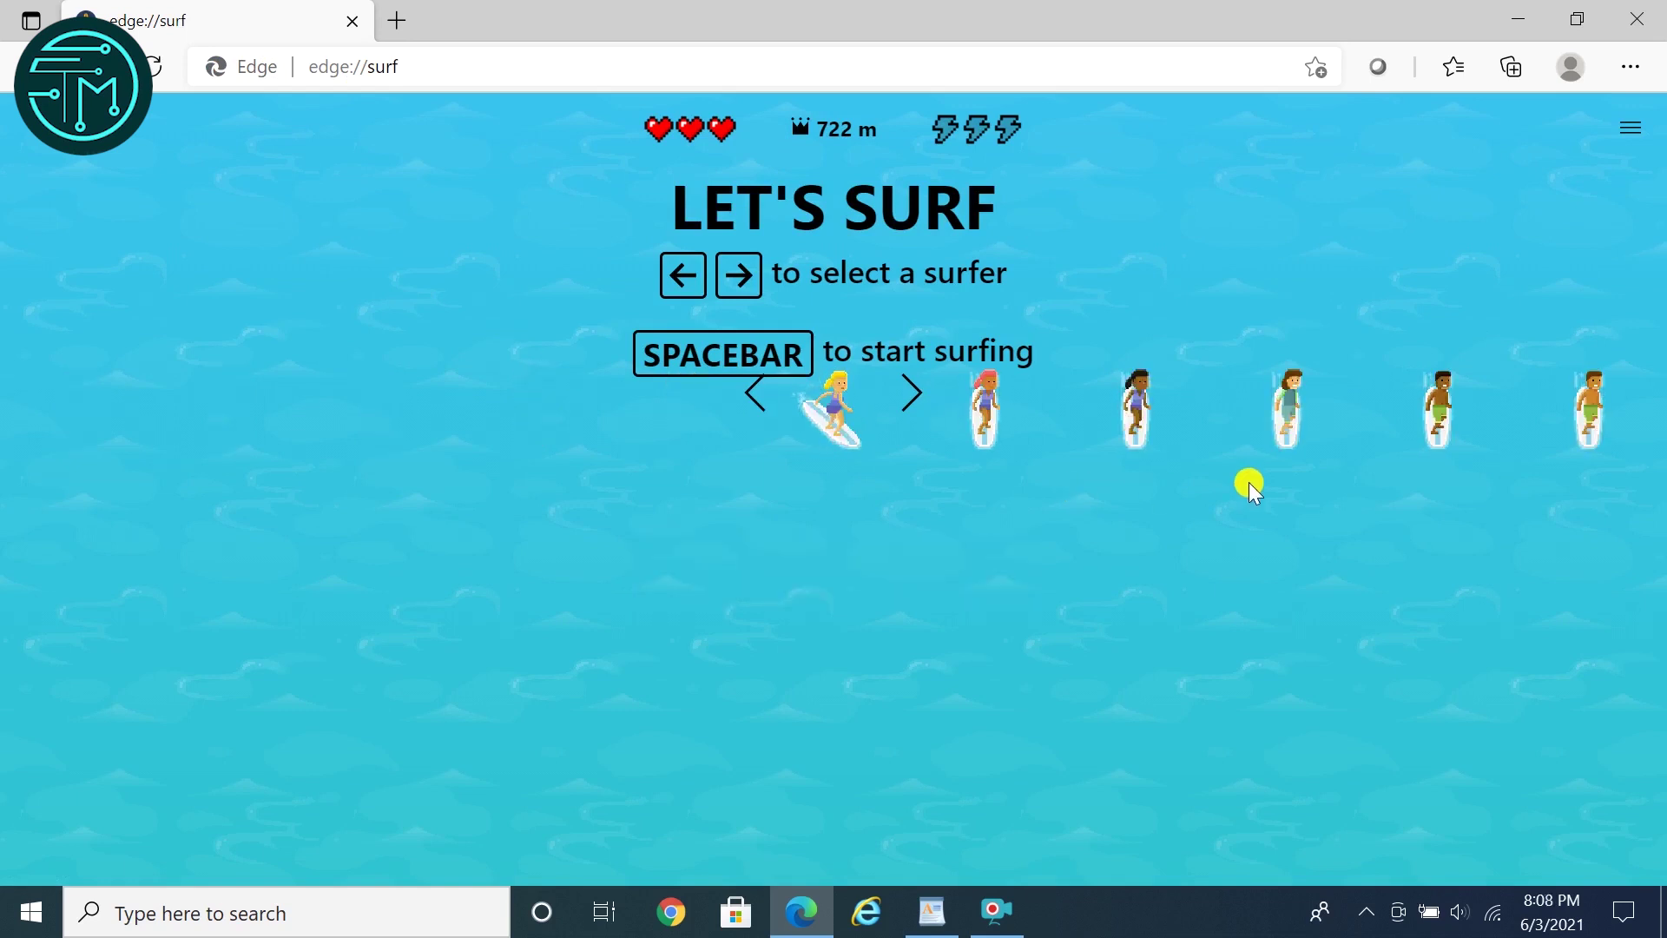
{"action": "key", "text": "Right"}
{"action": "key", "text": "Right"}
{"action": "key", "text": "Right"}
{"action": "key", "text": "Right"}
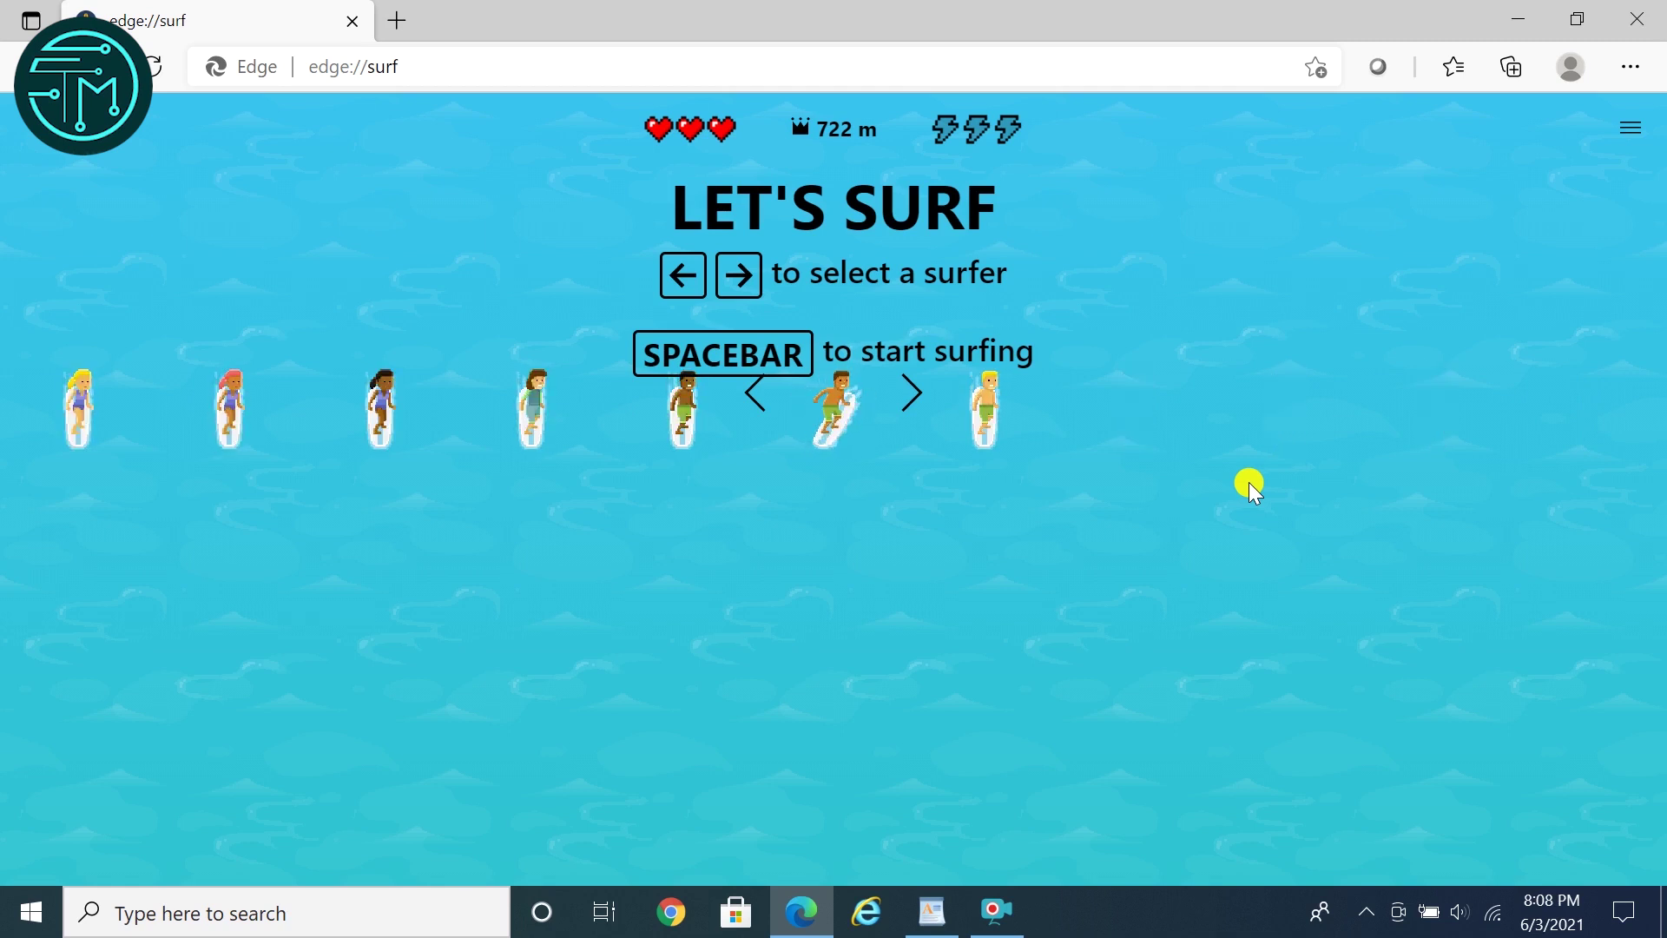
{"action": "key", "text": "Left"}
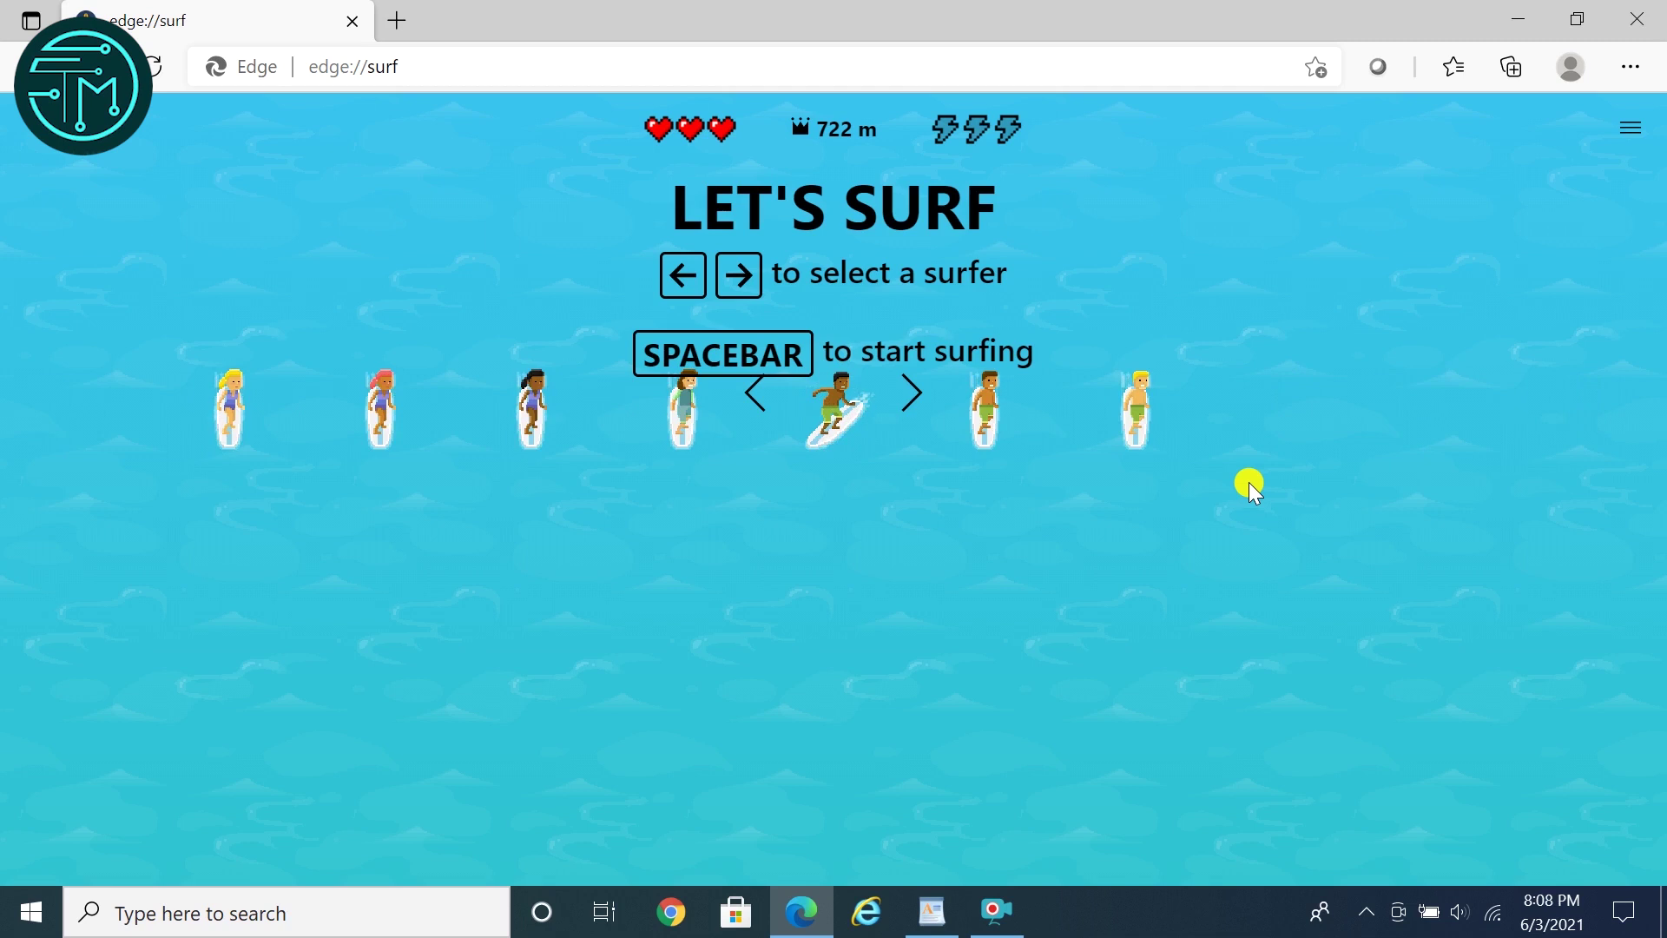
{"action": "key", "text": "Right"}
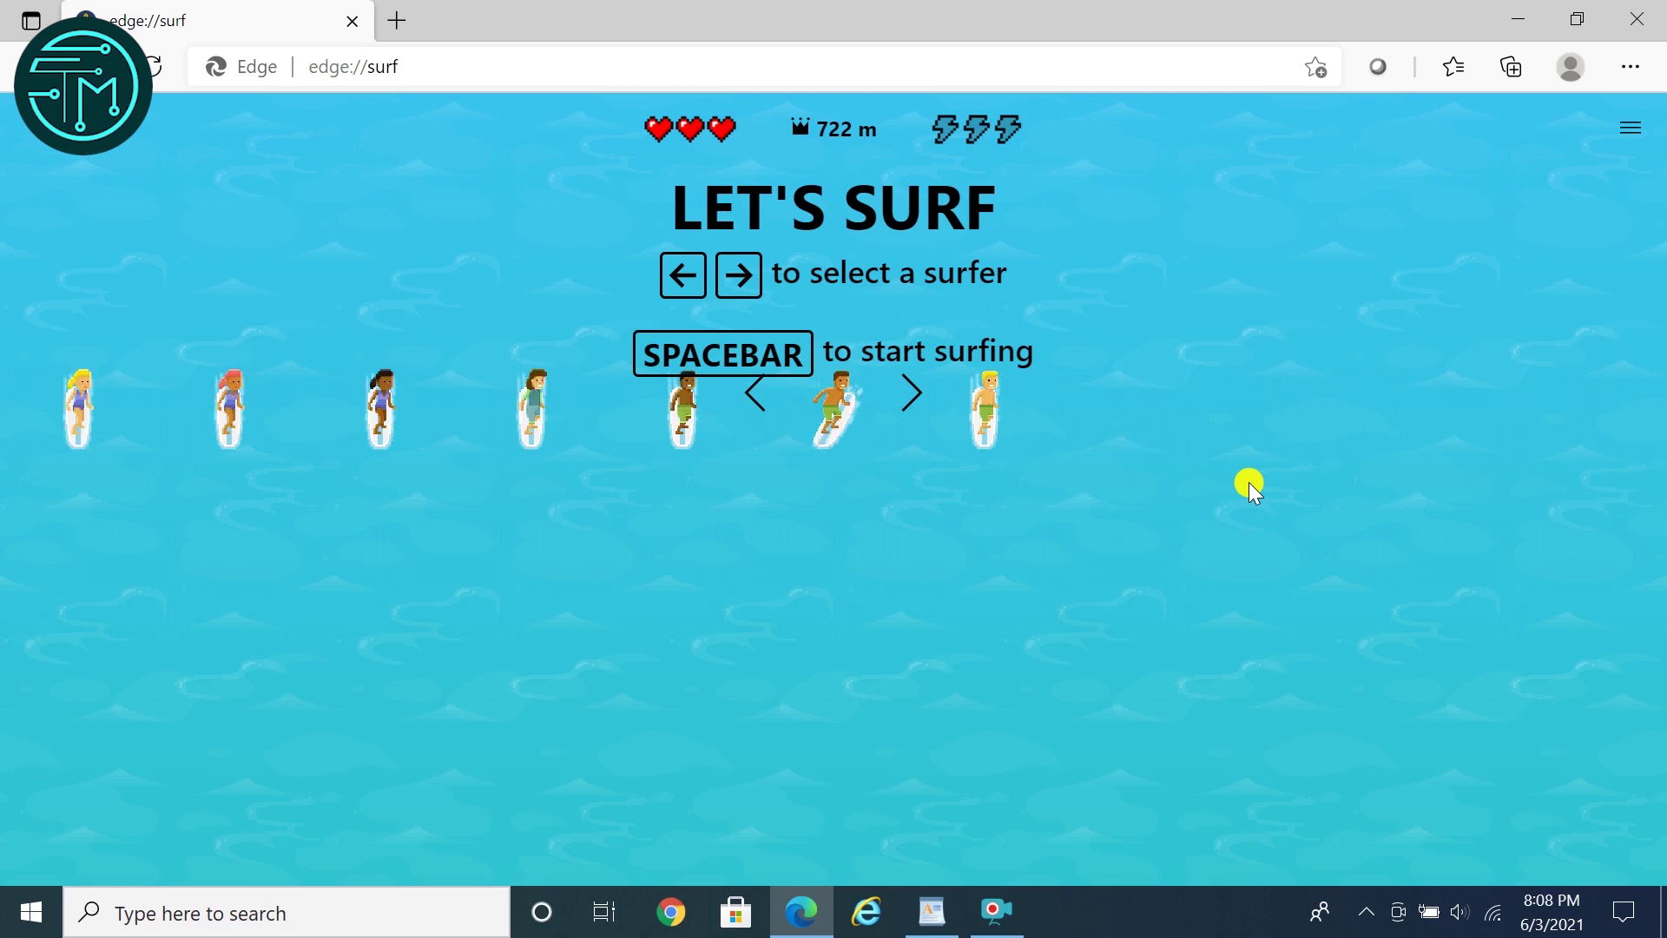
Surf a run, recovering after a wipe-out, then bring up the game settings
{"action": "key", "text": "space"}
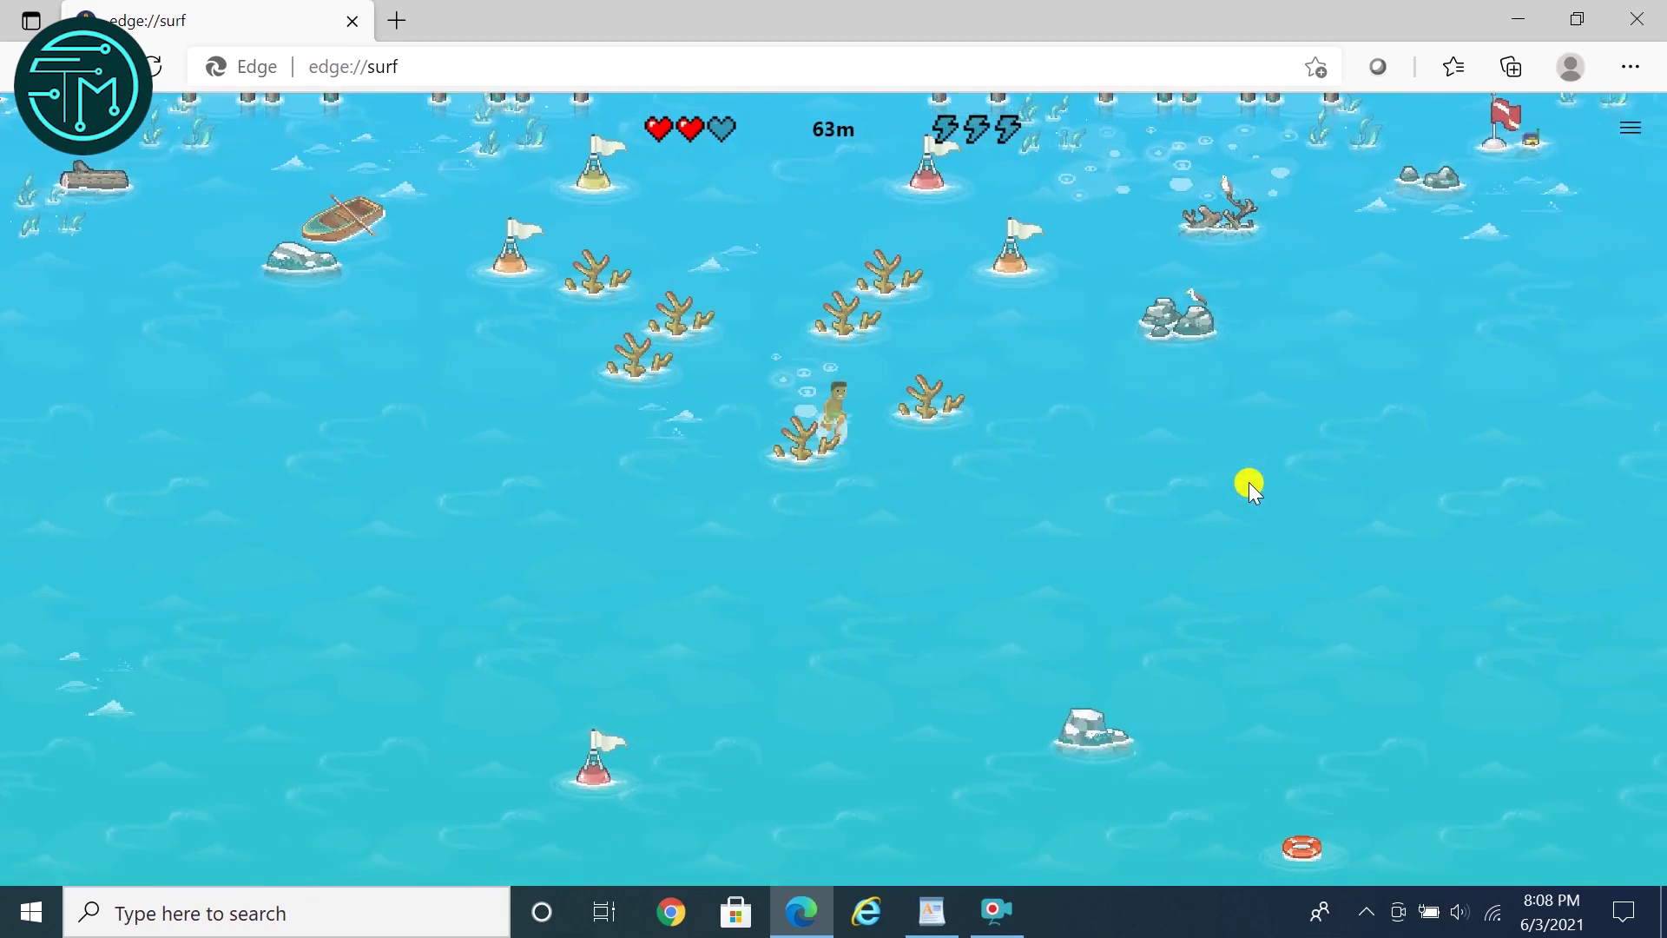
{"action": "key", "text": "Down"}
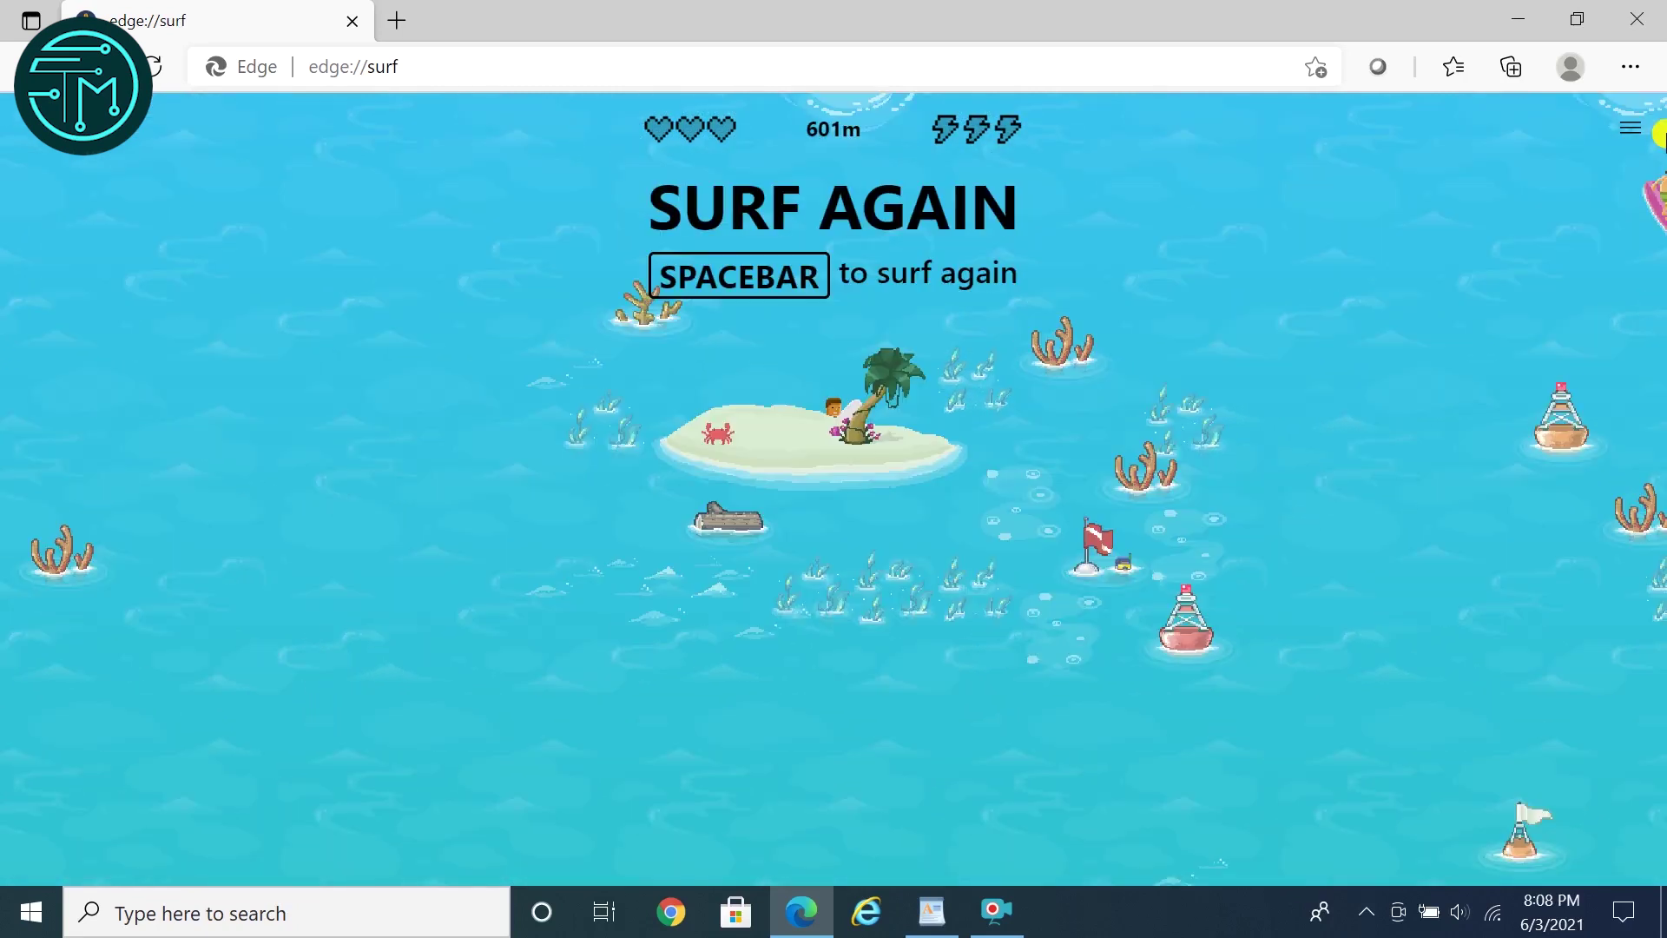
{"action": "left_click", "coordinate": [1631, 128]}
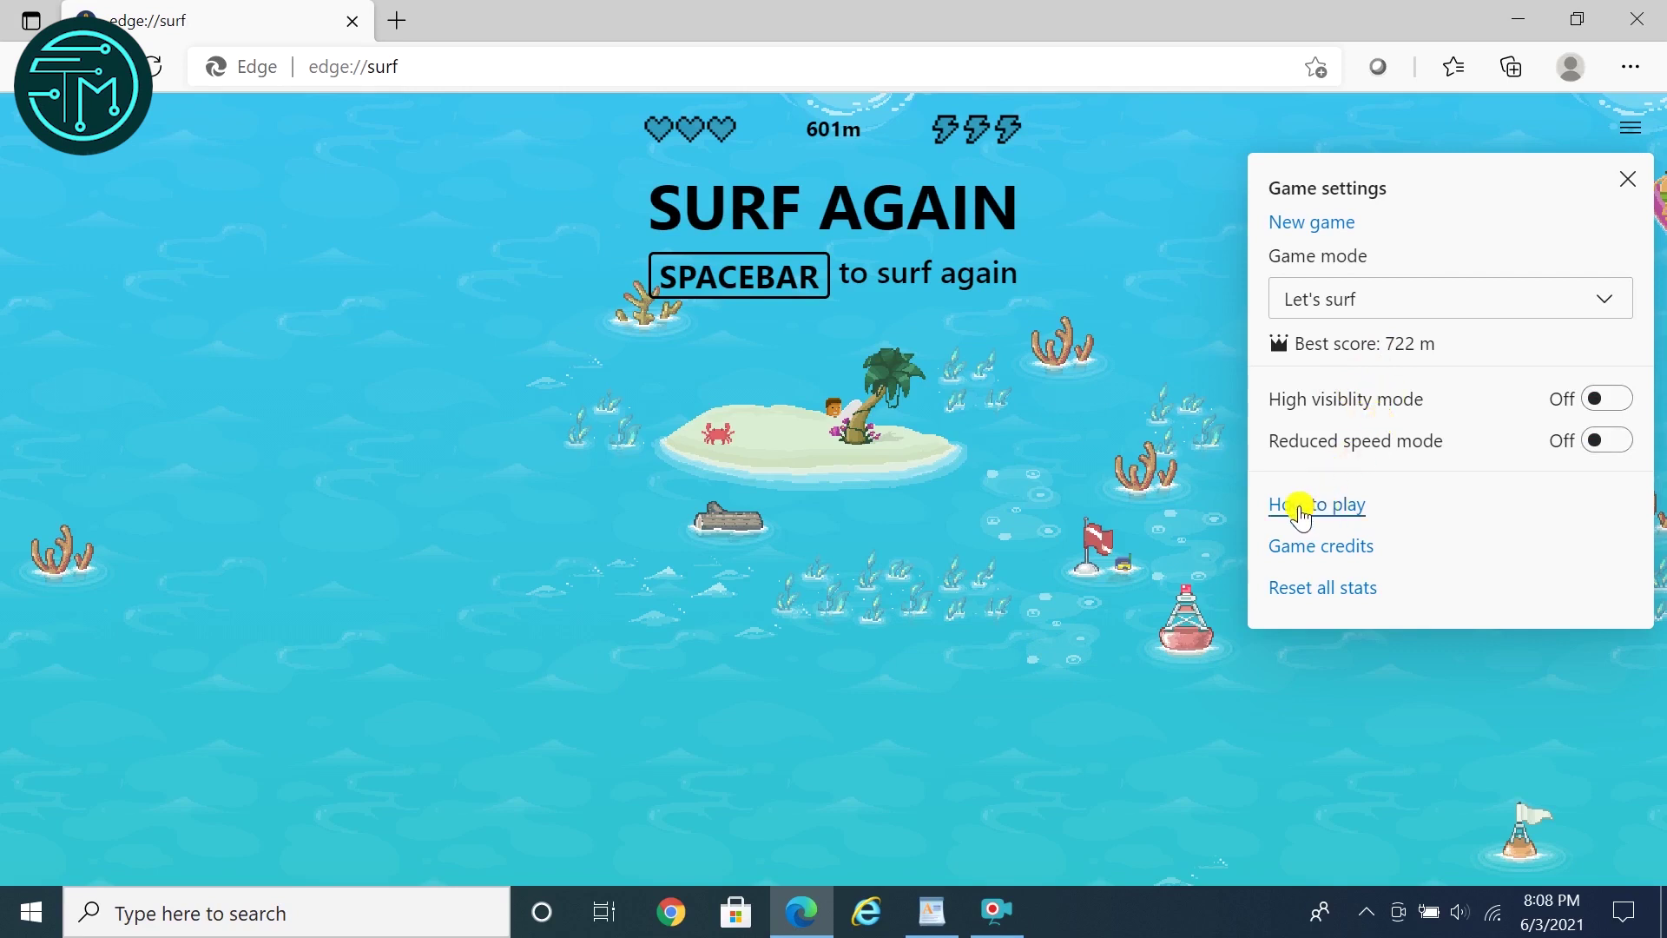
{"action": "left_click", "coordinate": [1380, 304]}
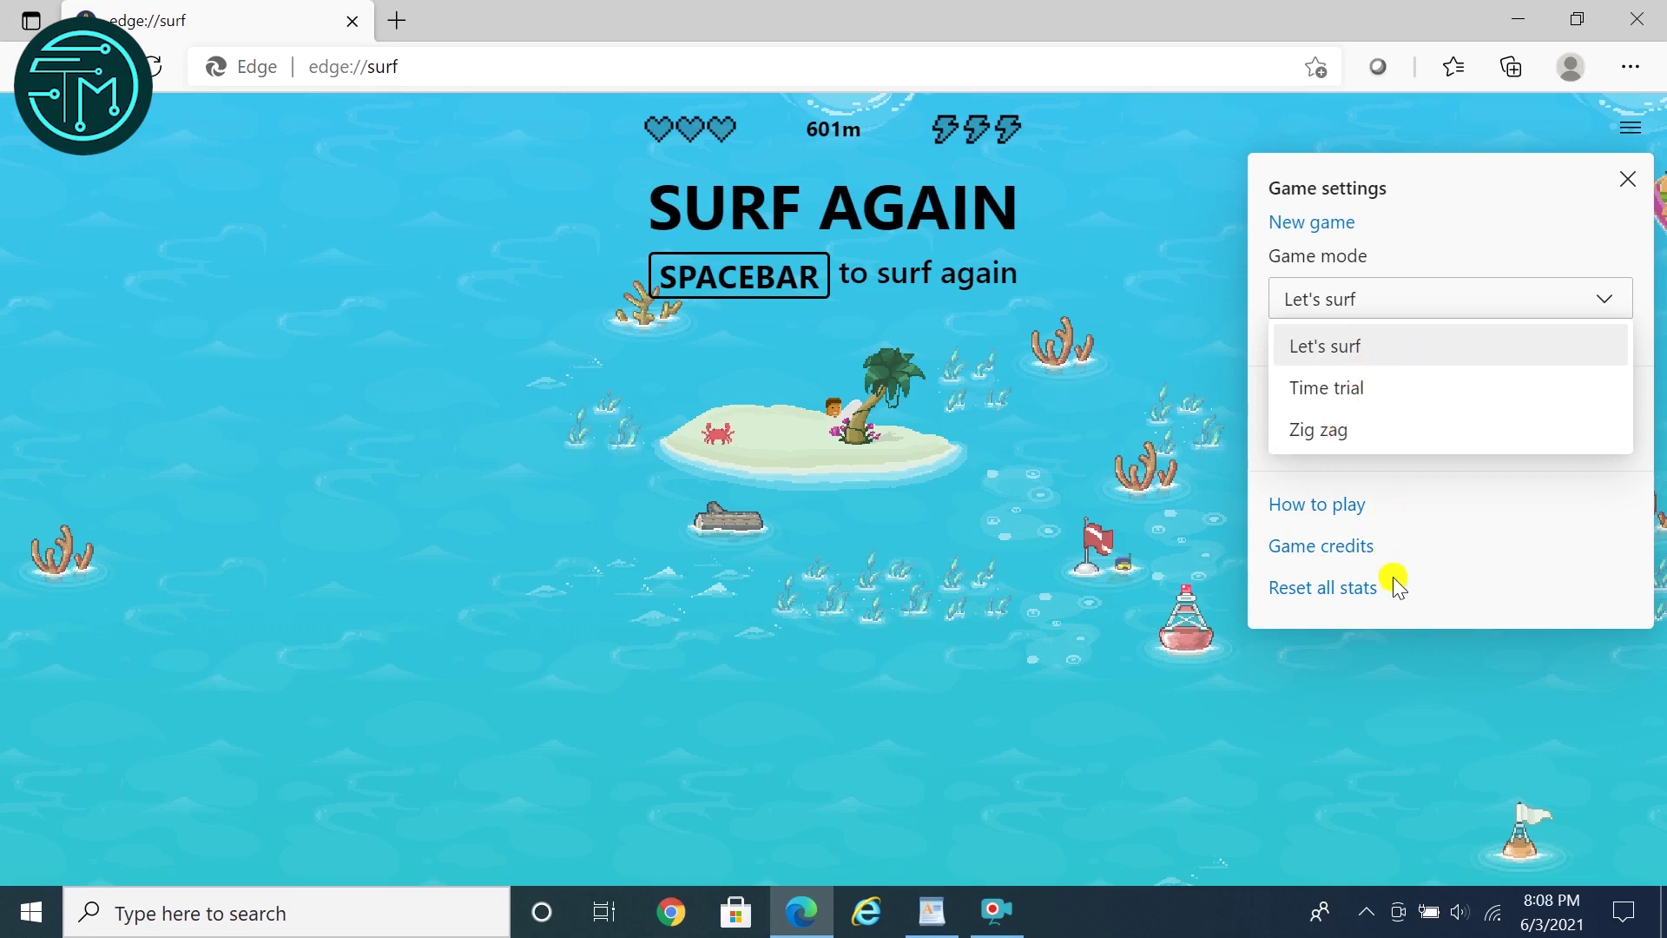
{"action": "left_click", "coordinate": [1627, 179]}
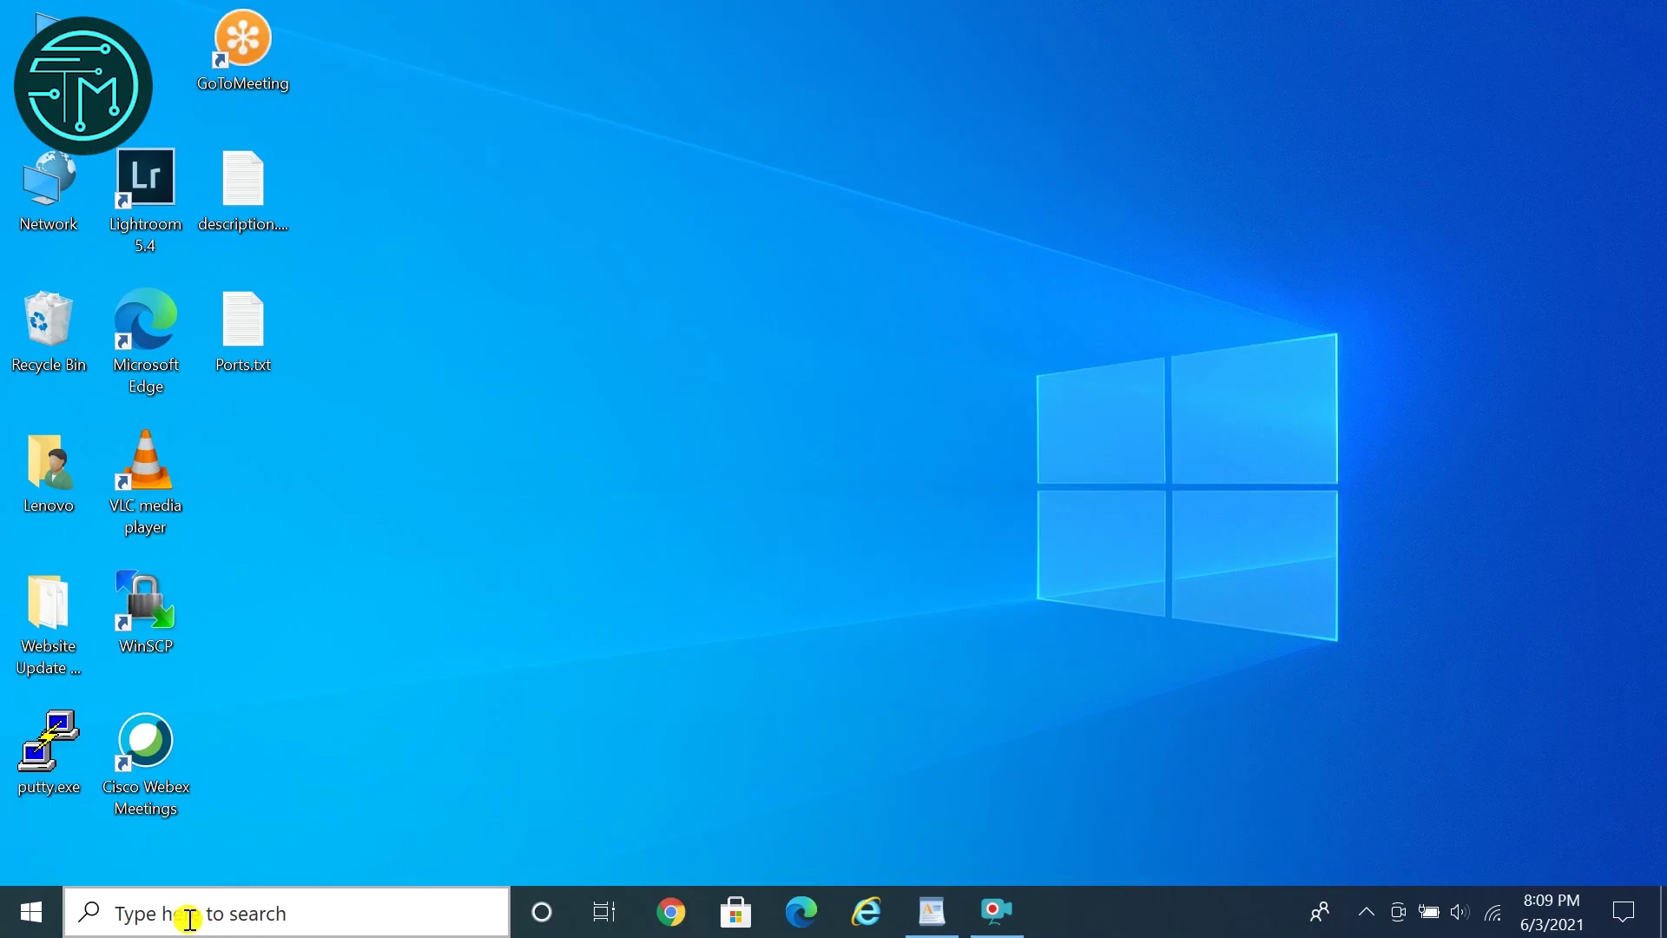
Launch Quick Assist from Windows search and move its window up to the top-left
{"action": "left_click", "coordinate": [190, 918]}
{"action": "type", "text": "quic"}
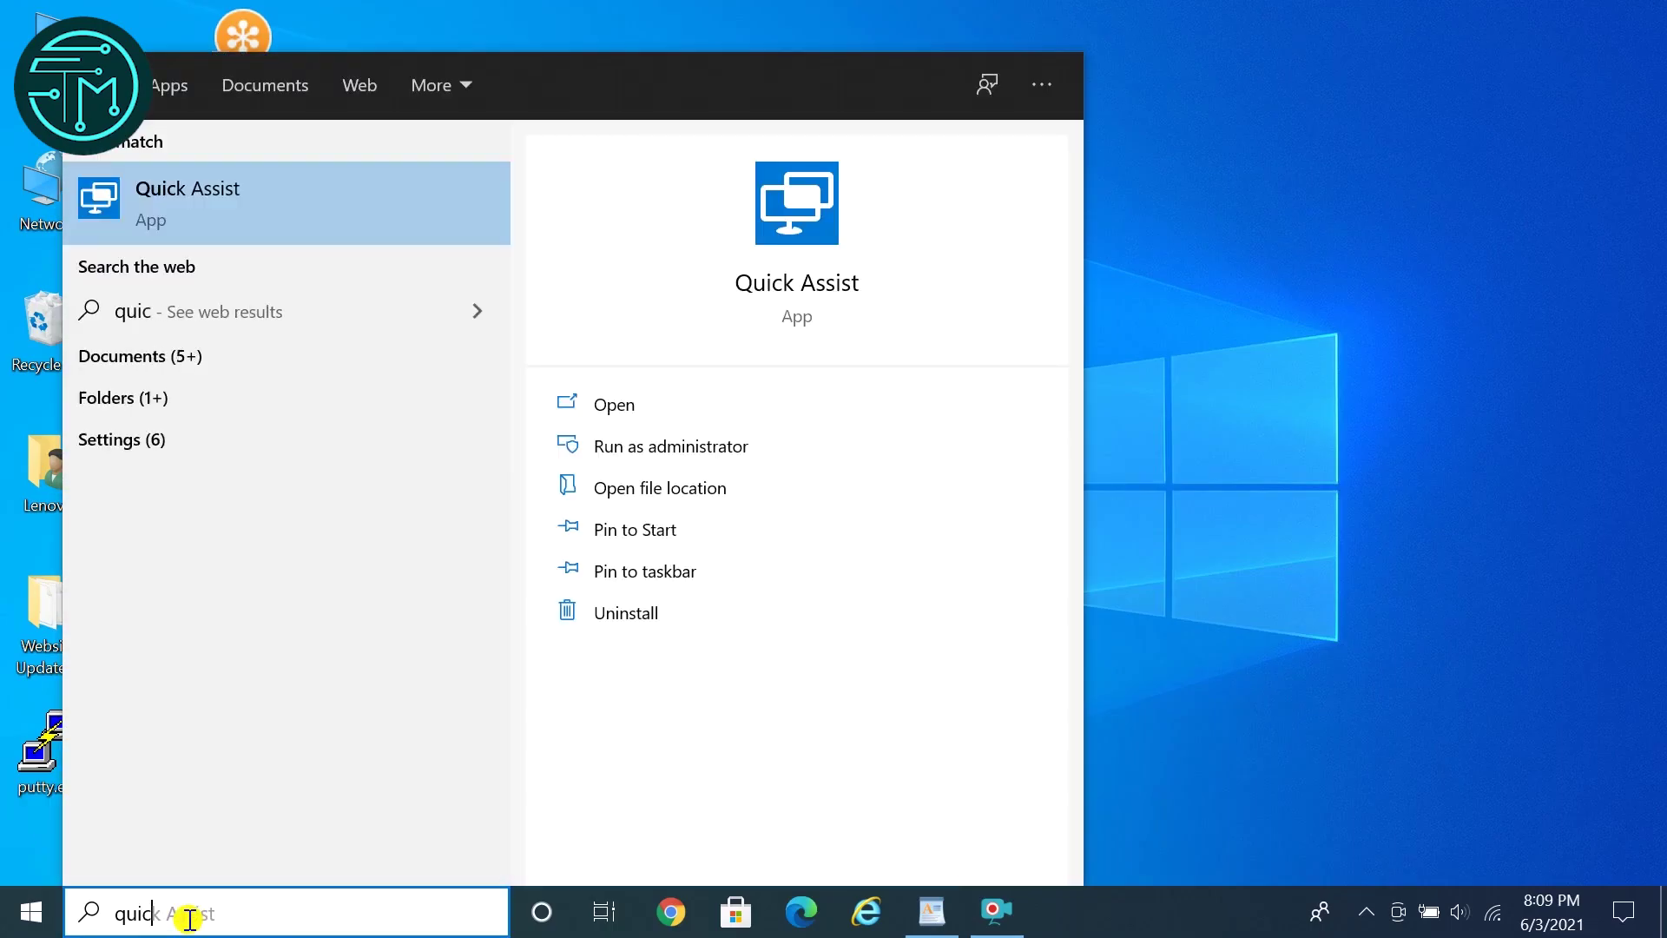
{"action": "key", "text": "BackSpace"}
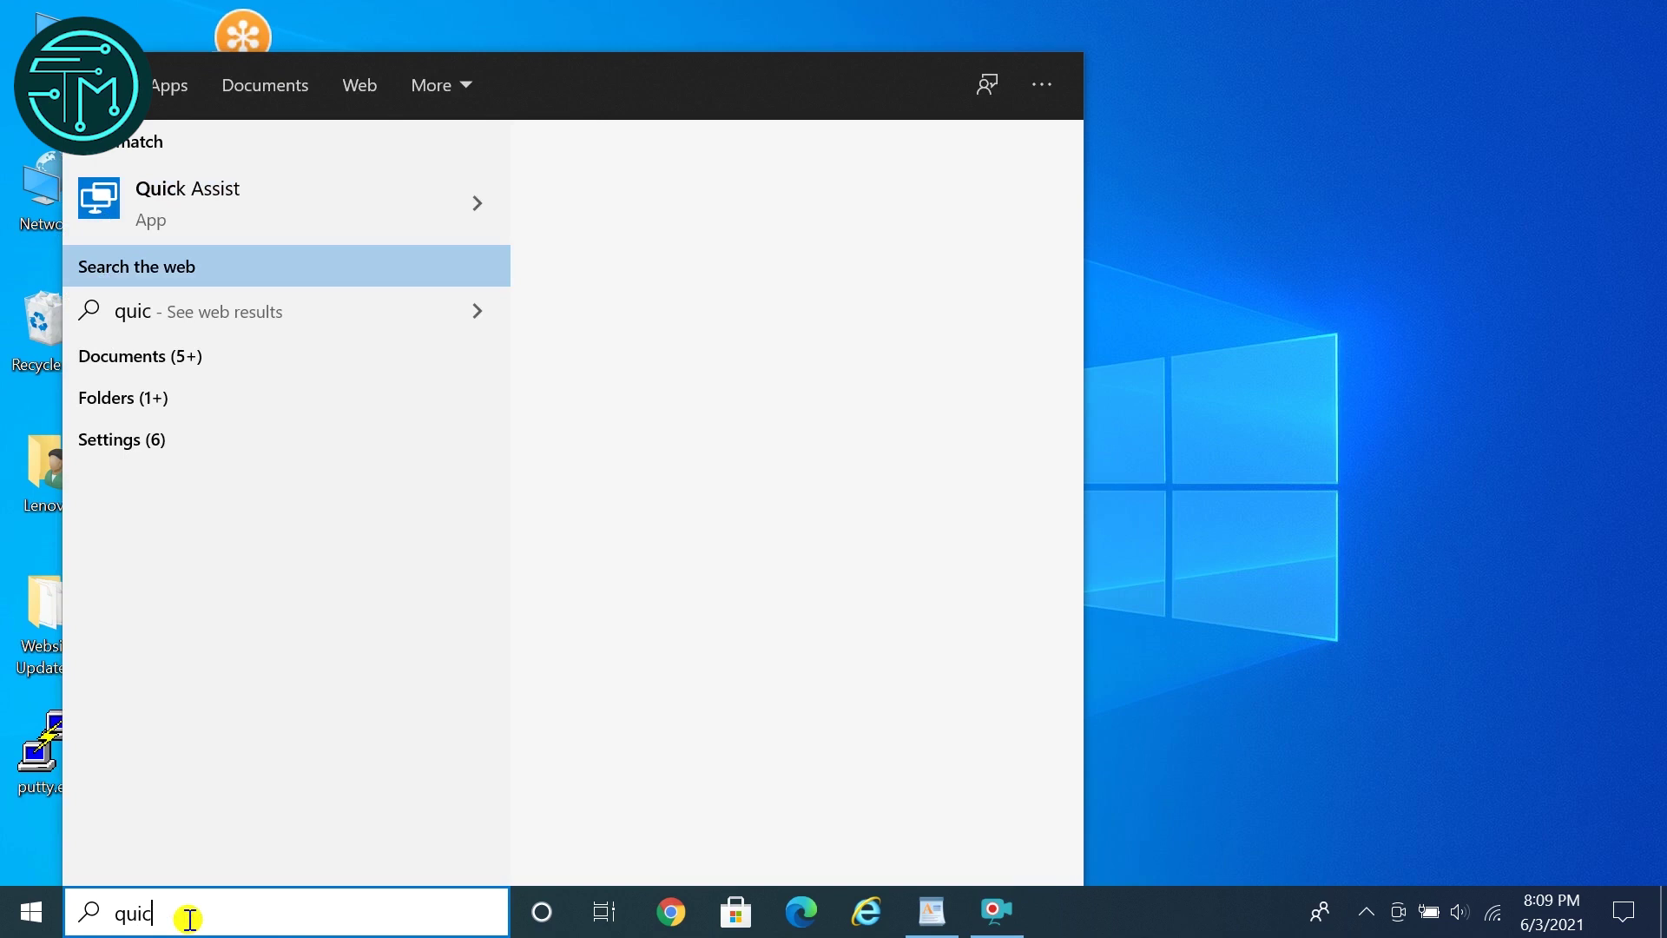
{"action": "key", "text": "Up"}
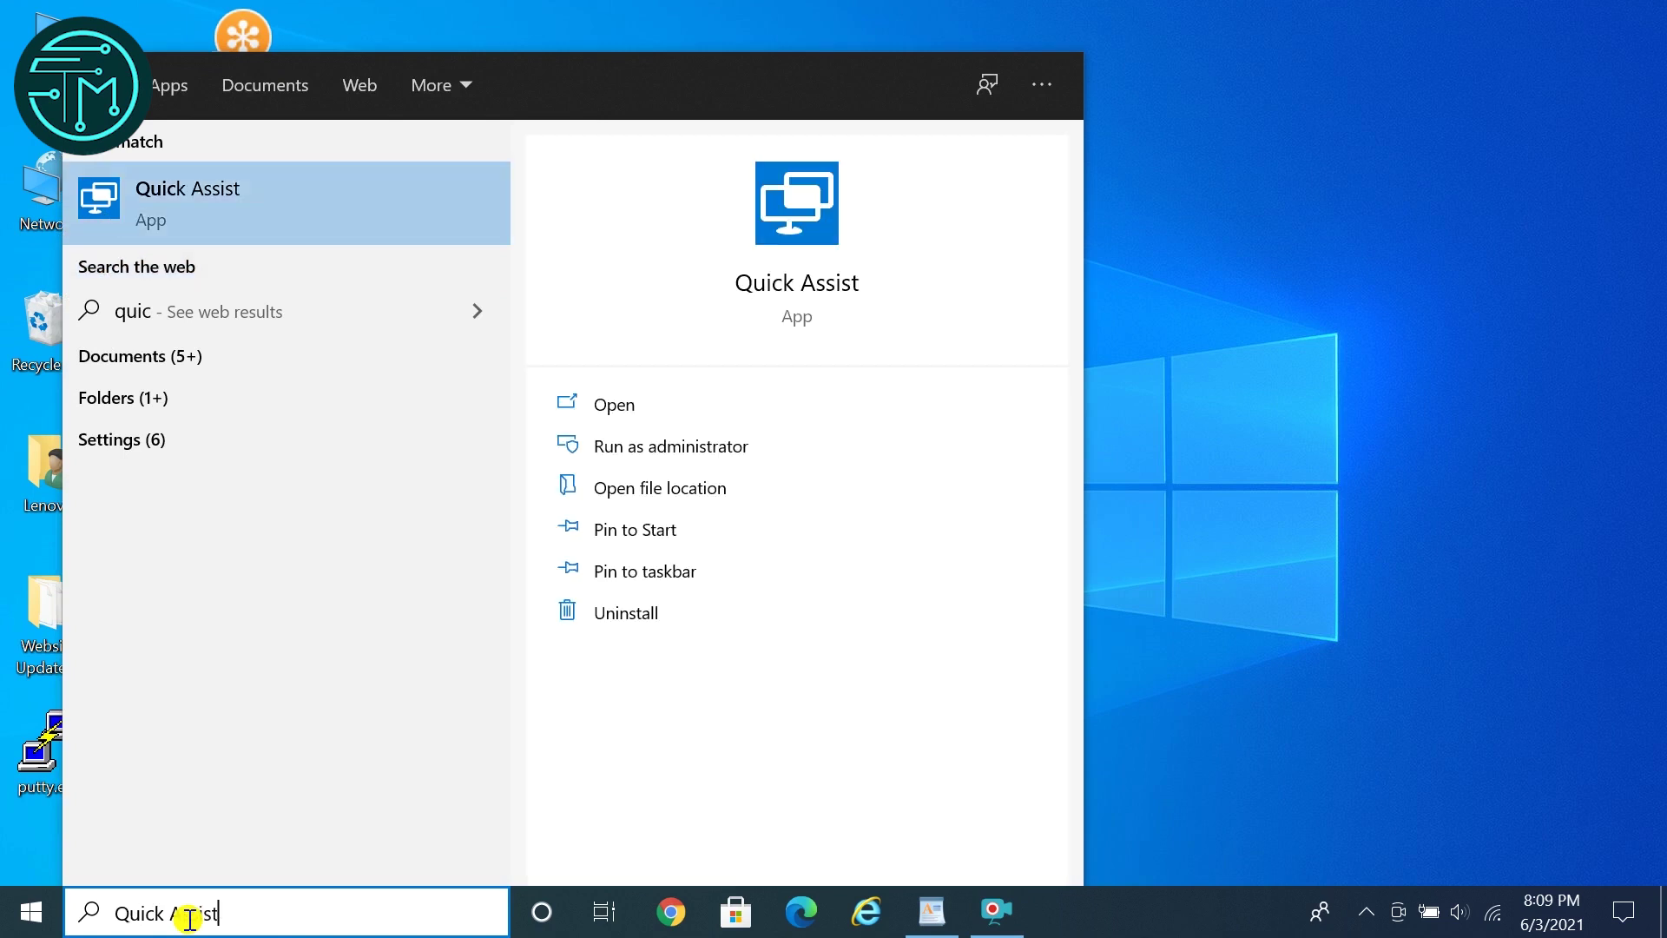
{"action": "left_click", "coordinate": [245, 195]}
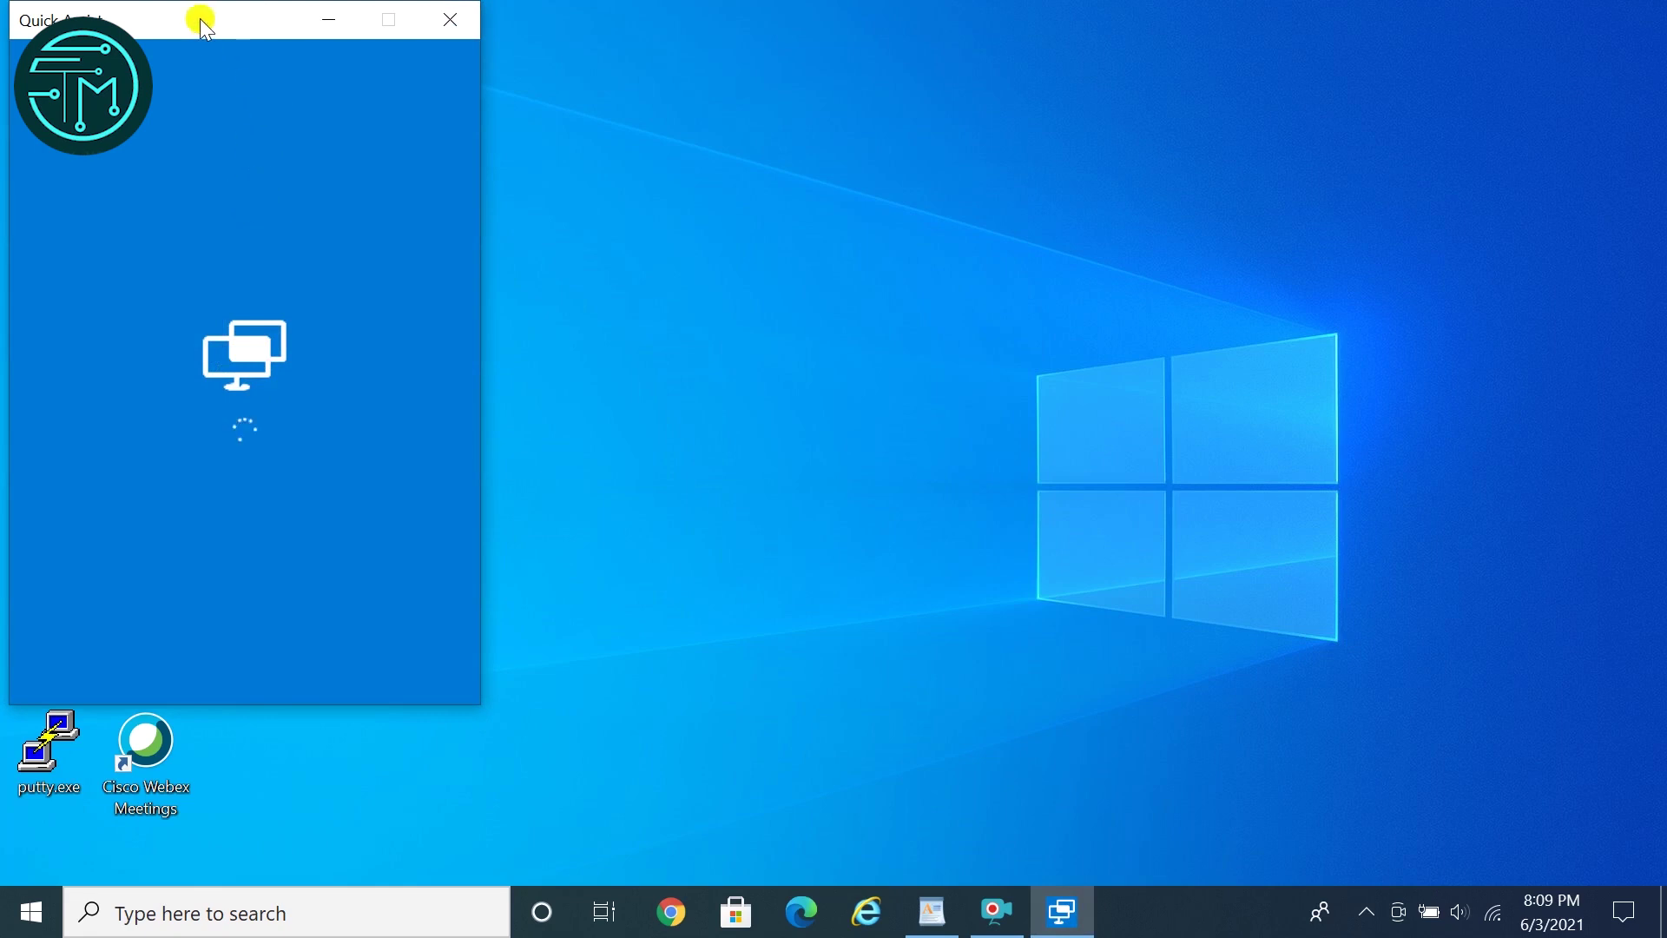
{"action": "left_click_drag", "start_coordinate": [199, 18], "coordinate": [778, 120]}
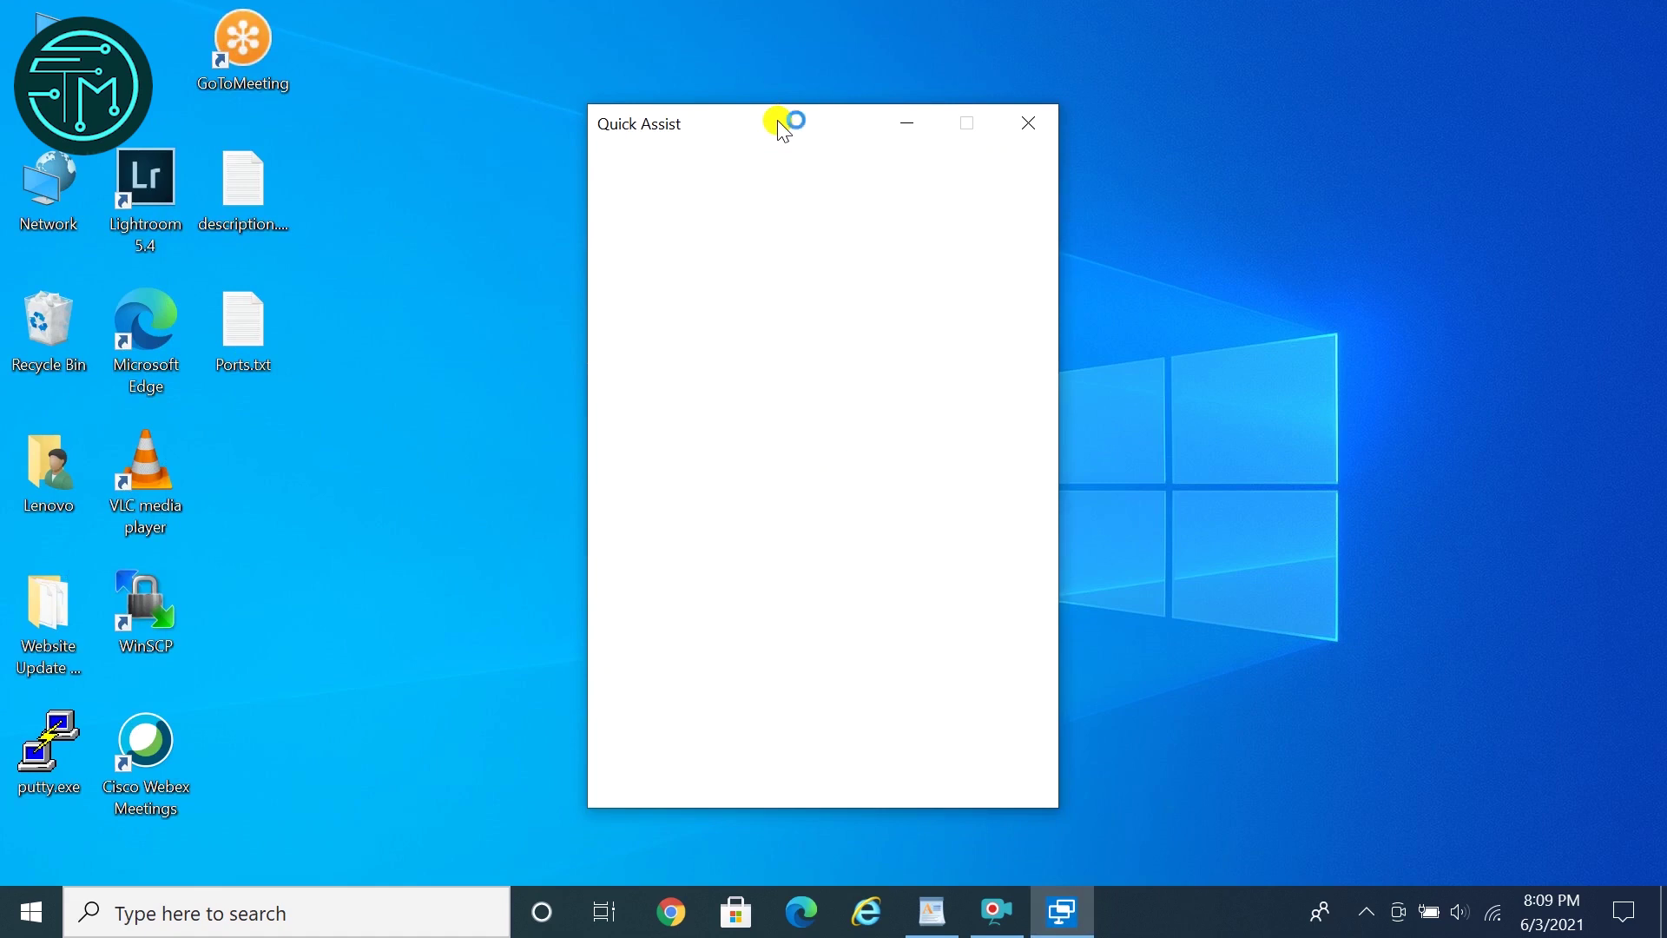
{"action": "left_click_drag", "start_coordinate": [768, 129], "coordinate": [710, 15]}
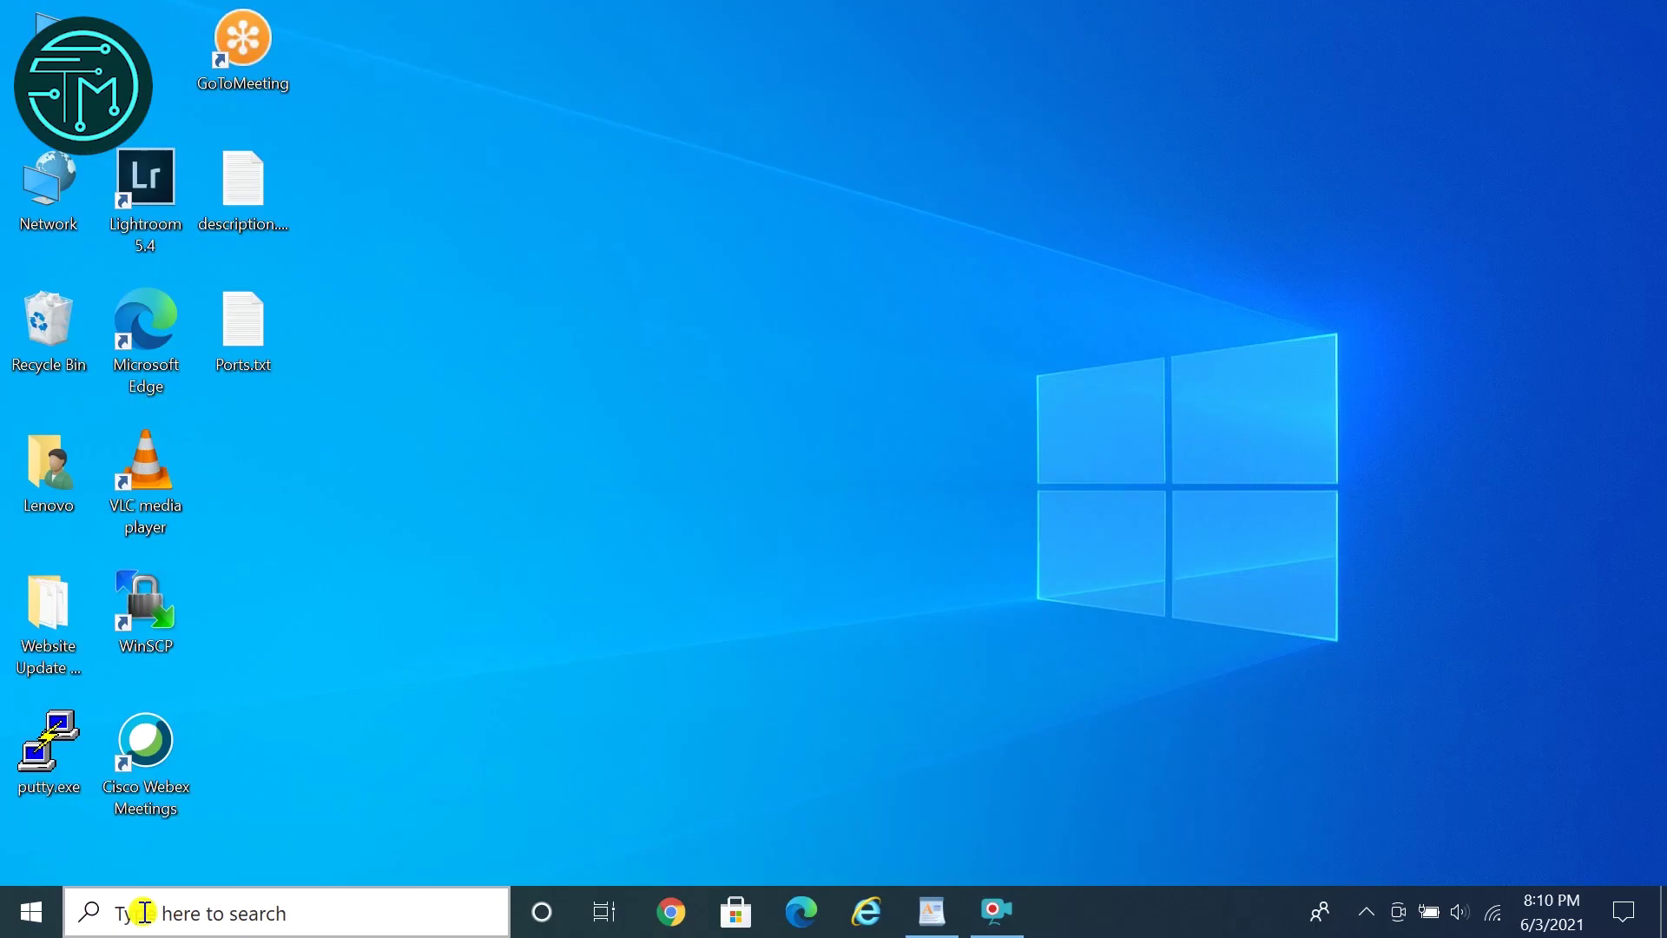
Launch Xbox Game Bar by searching 'game bar'
{"action": "left_click", "coordinate": [139, 913]}
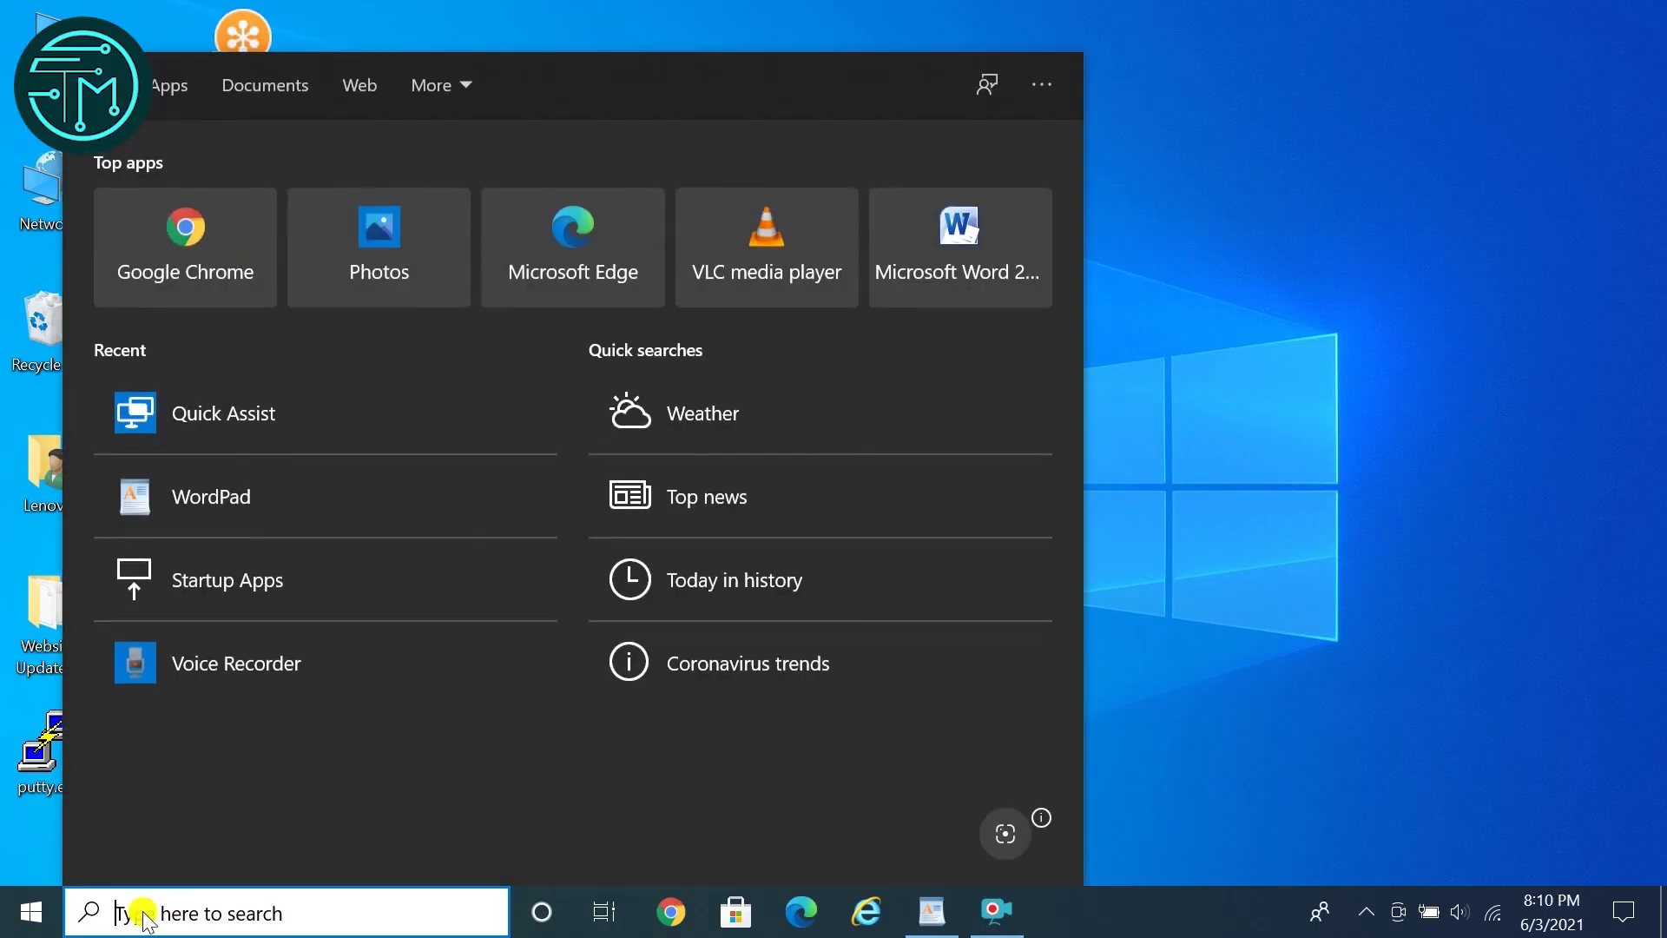
{"action": "type", "text": "game"}
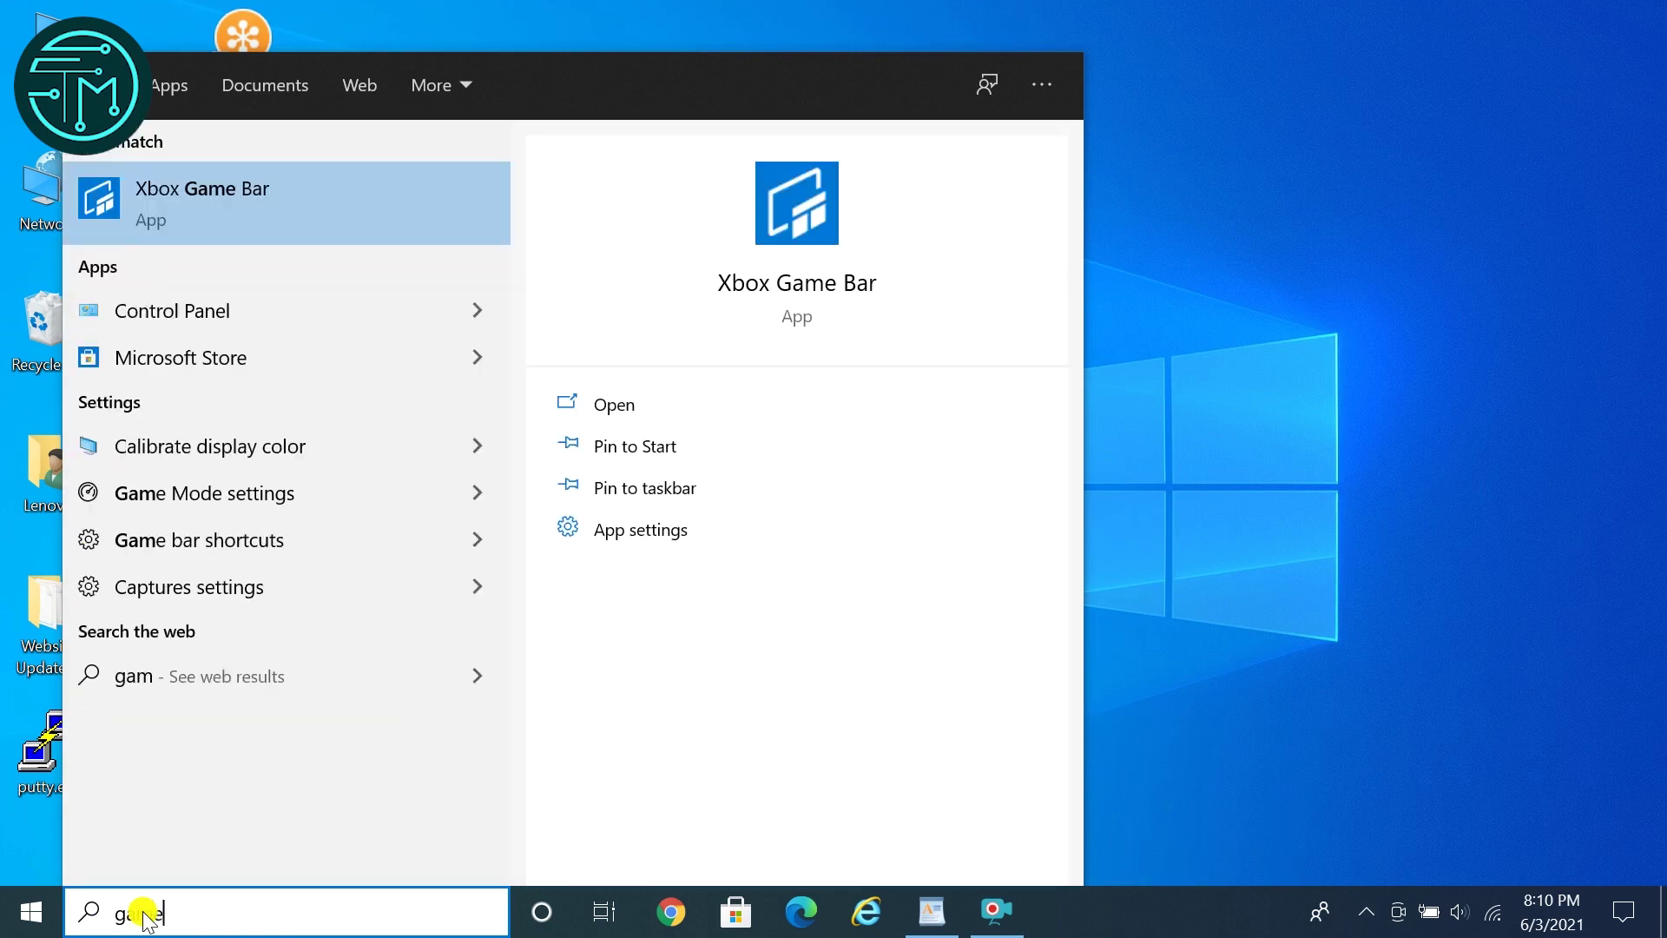
{"action": "type", "text": " bar"}
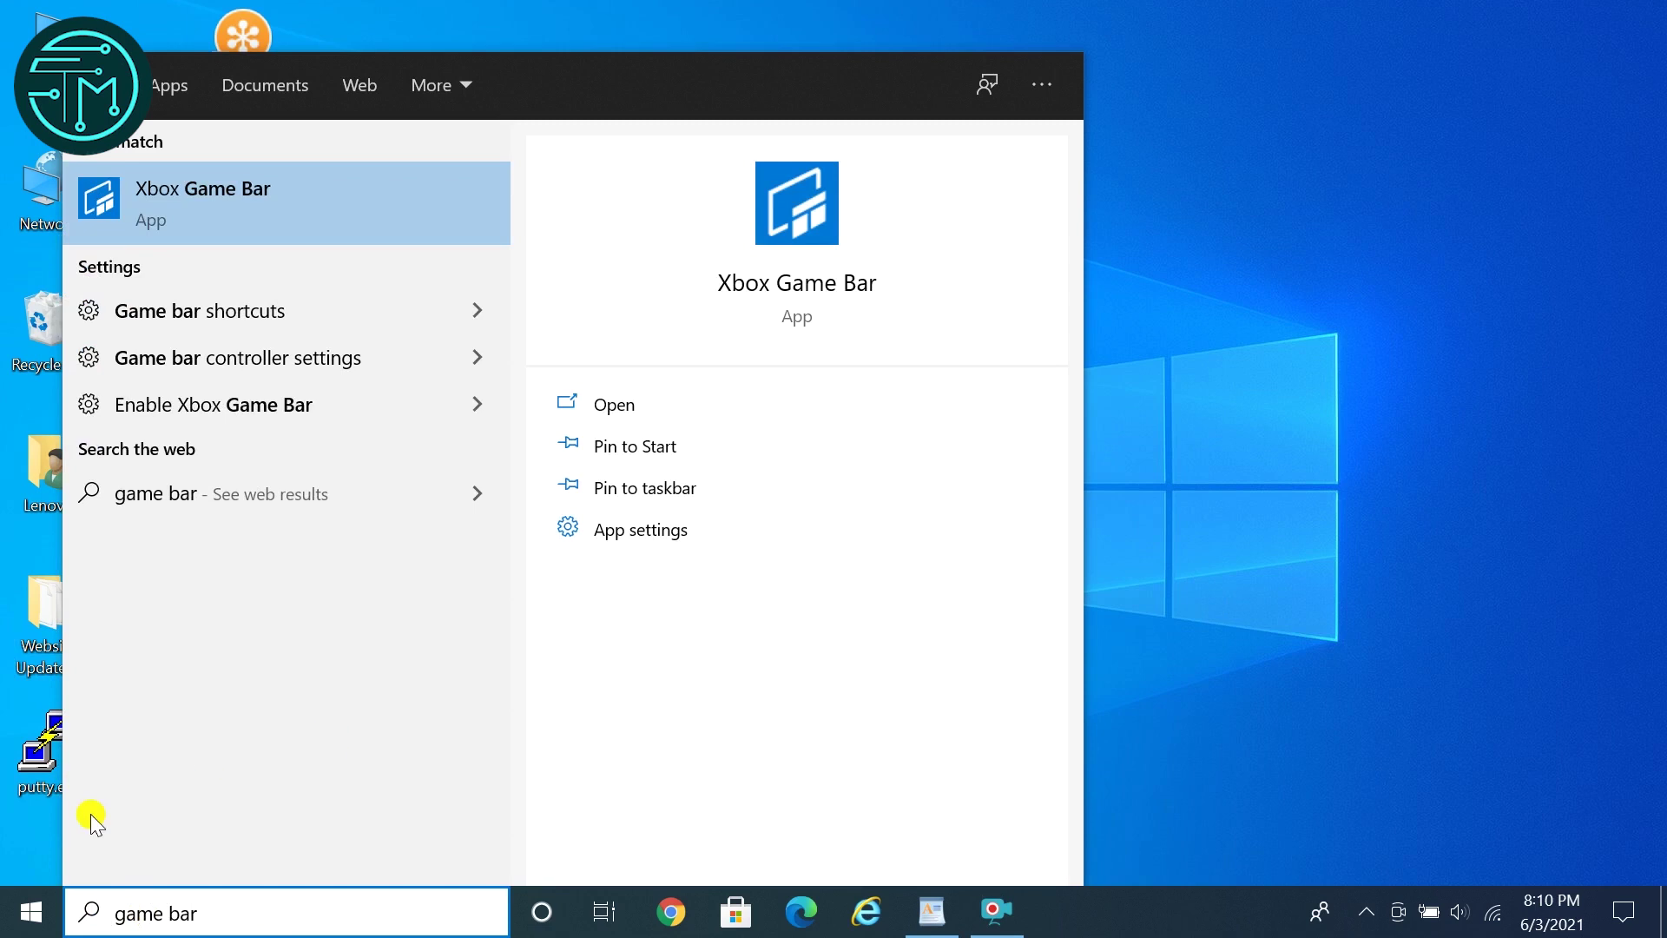
{"action": "left_click", "coordinate": [264, 202]}
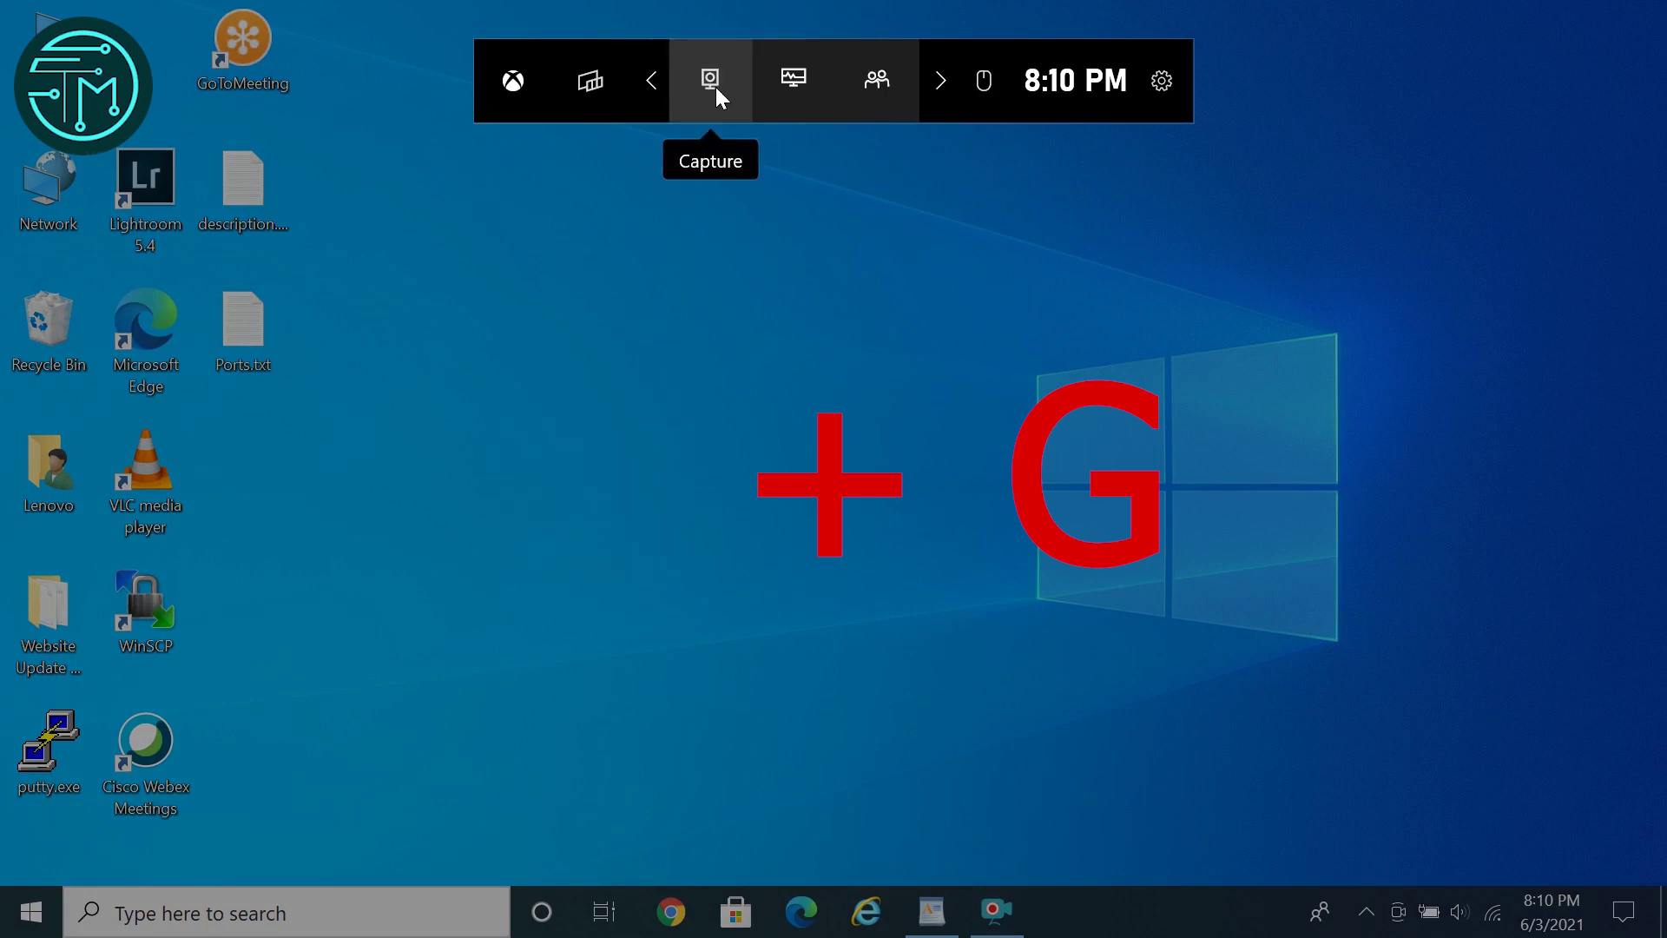
Take a desktop screenshot, view it in the capture gallery, then close the gallery and overlay
{"action": "left_click", "coordinate": [715, 87]}
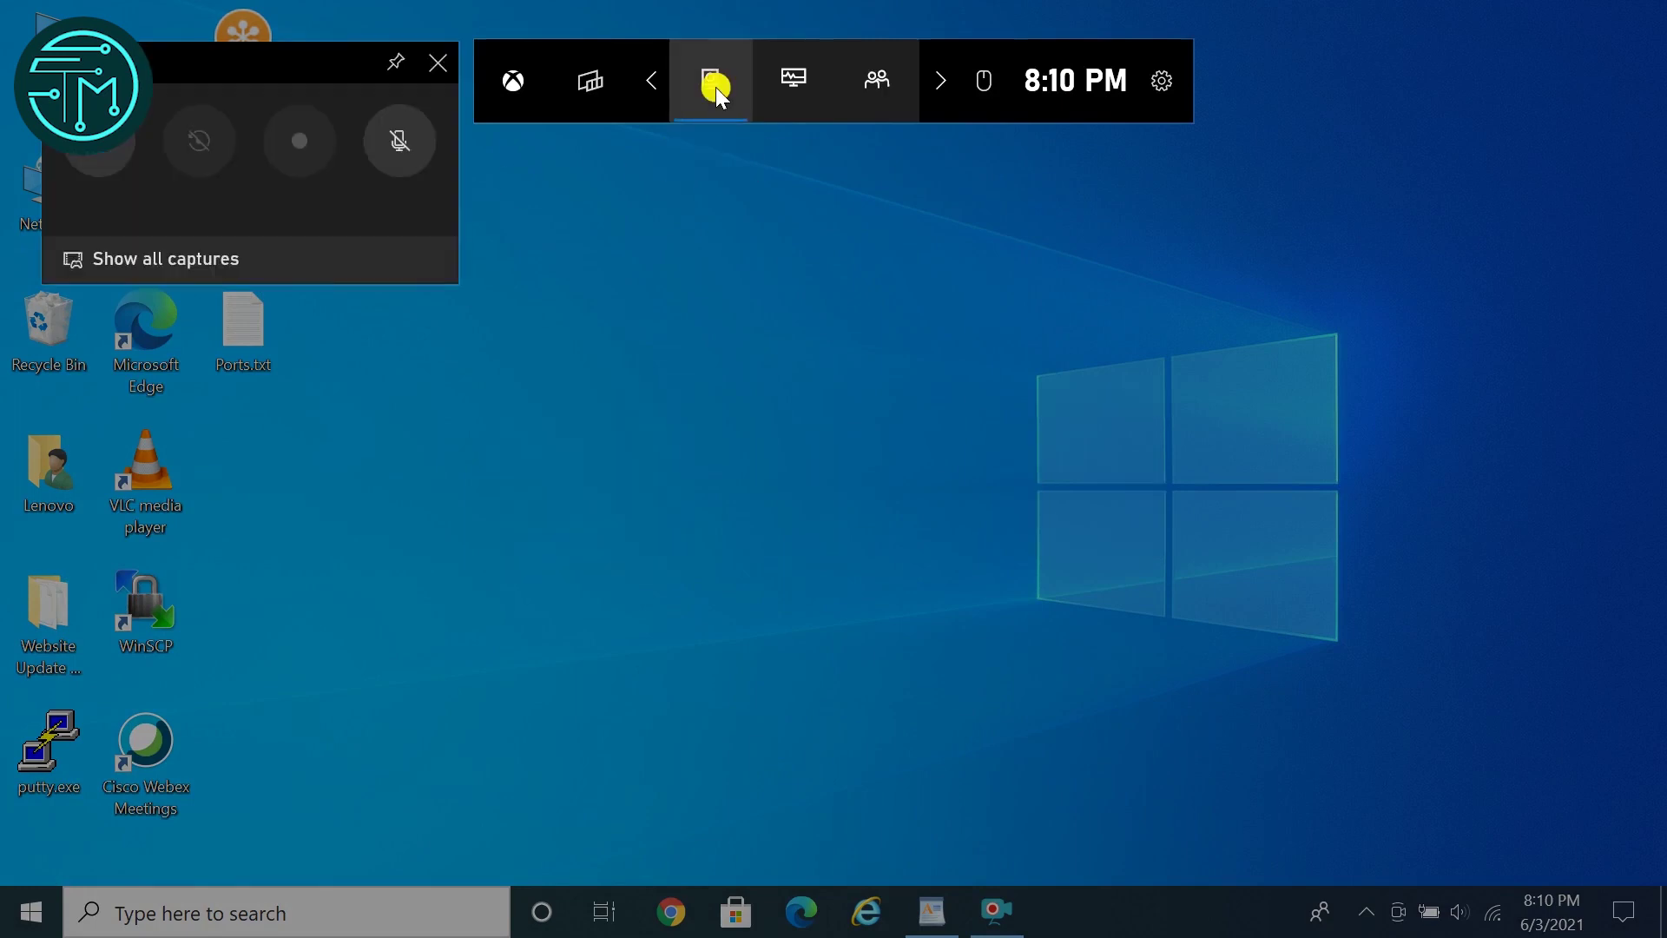
{"action": "left_click", "coordinate": [98, 154]}
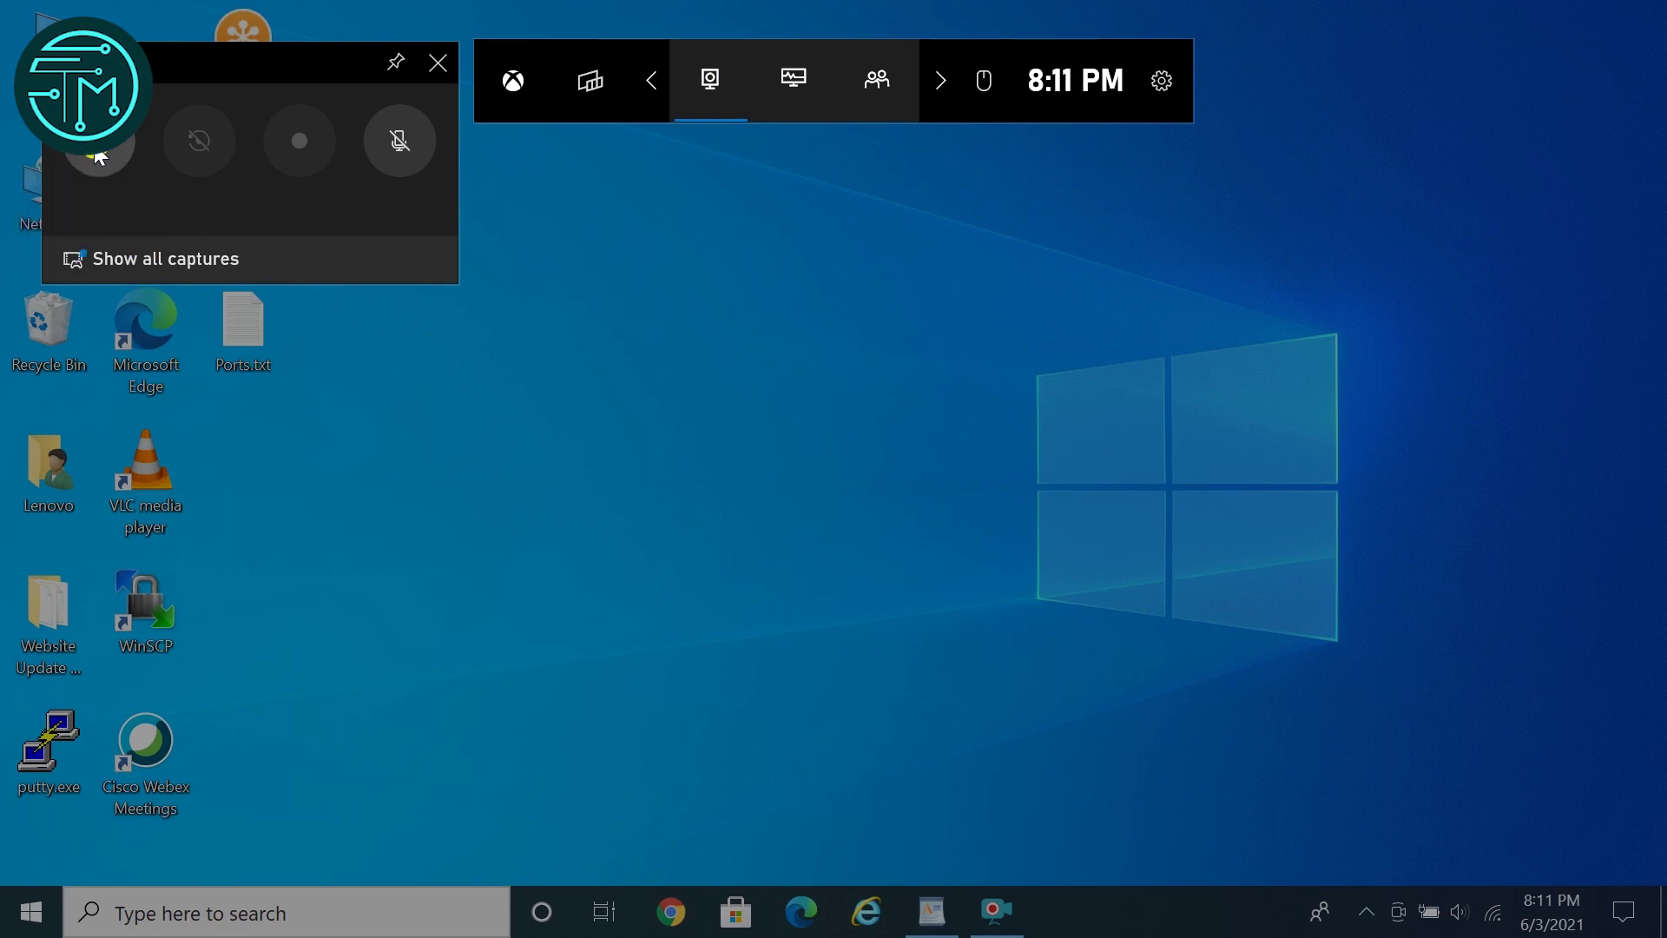
{"action": "left_click", "coordinate": [116, 261]}
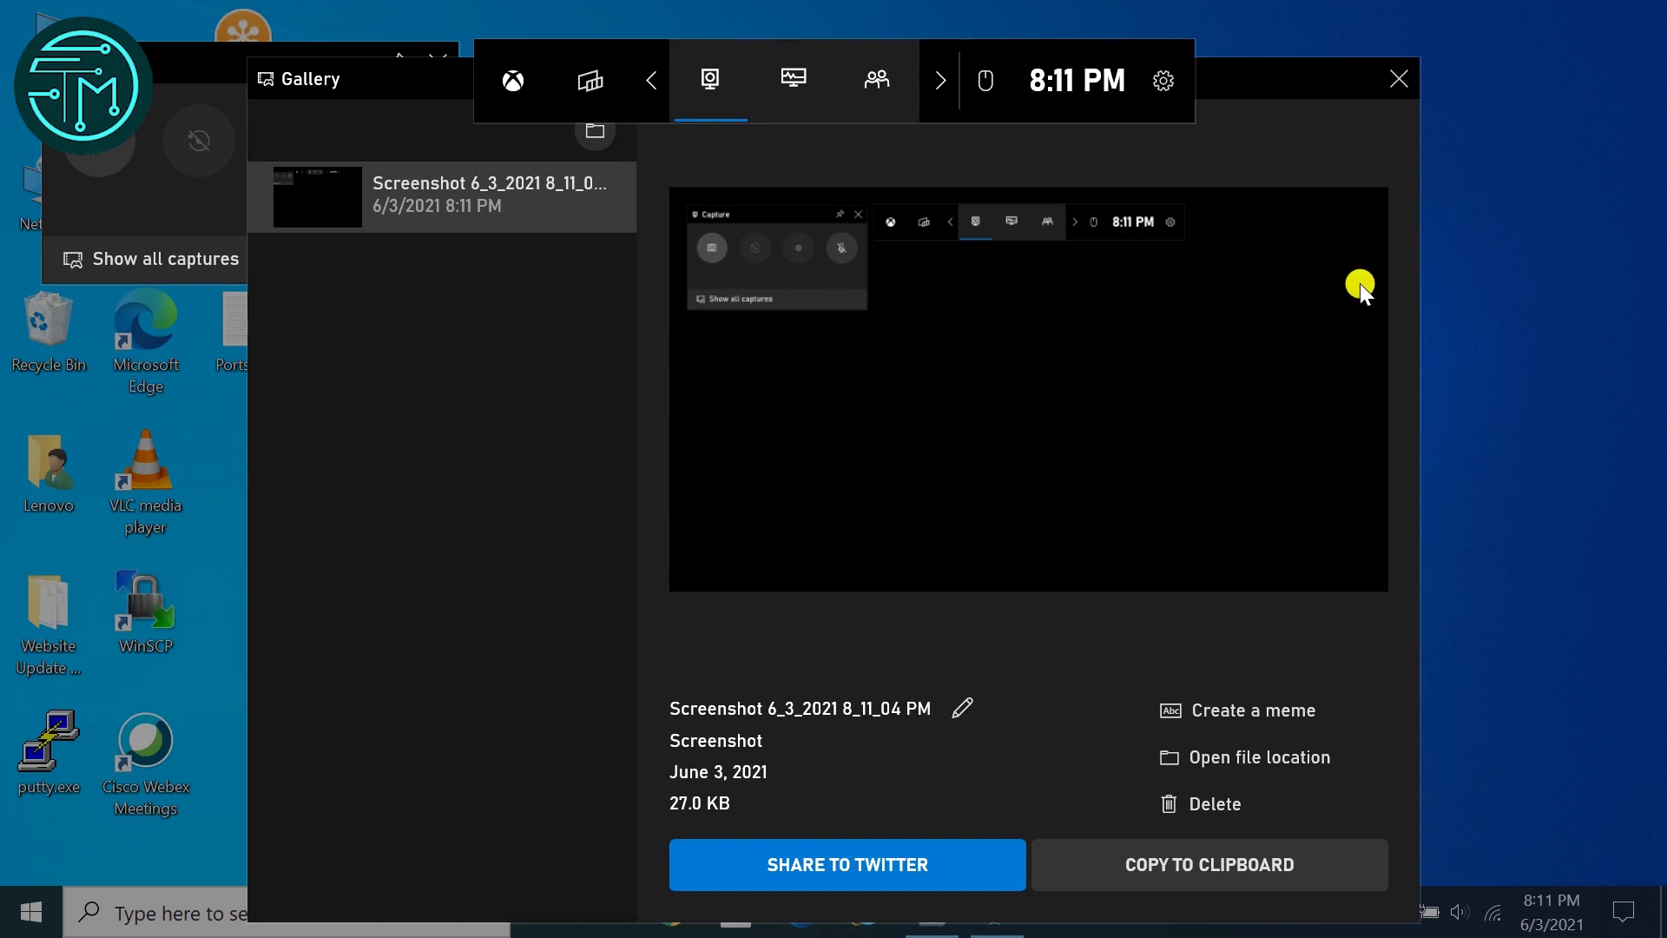
{"action": "left_click", "coordinate": [1400, 79]}
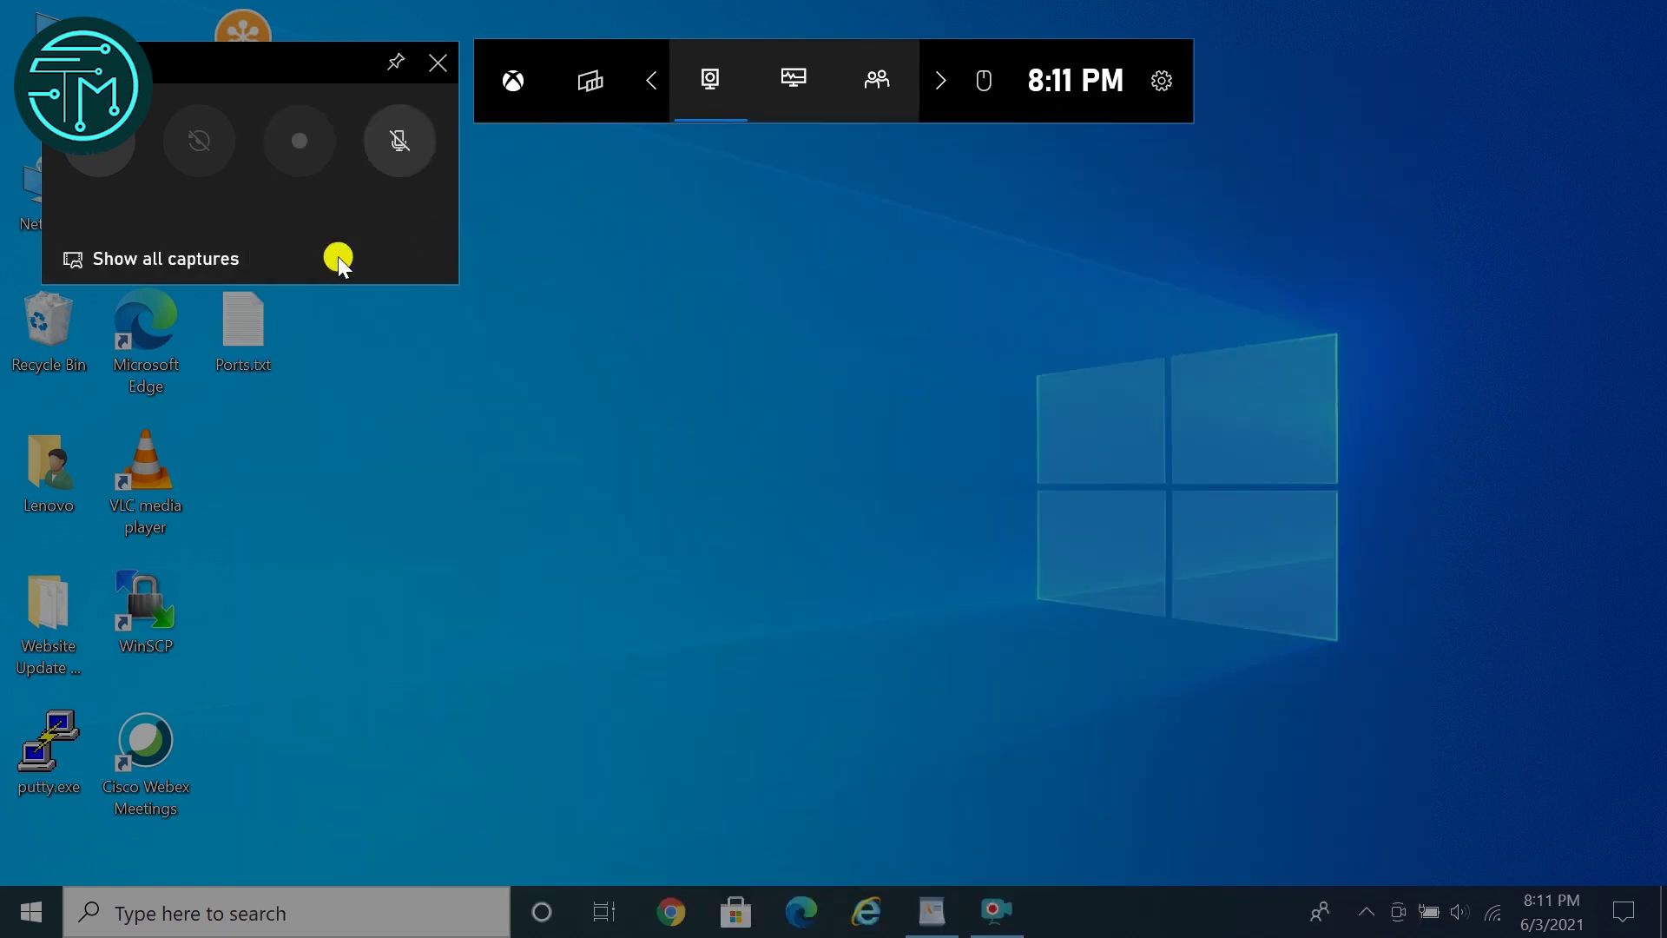
{"action": "left_click", "coordinate": [803, 920]}
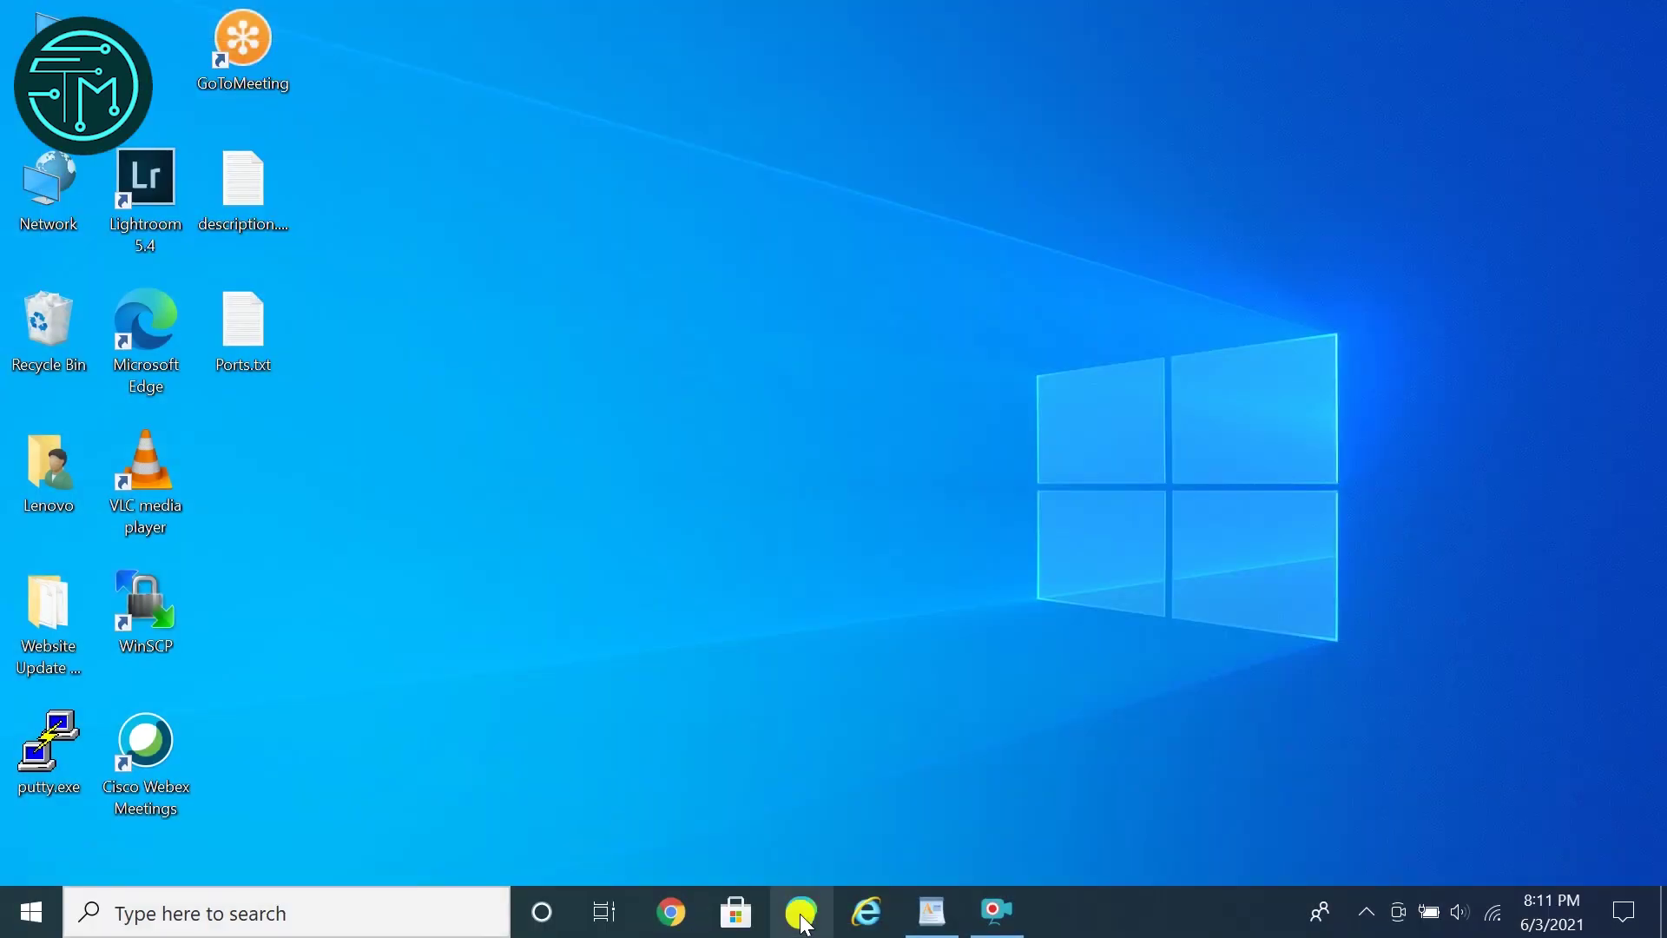
With Edge on Google, start a Game Bar screen recording and click into the search box
{"action": "left_click", "coordinate": [804, 918]}
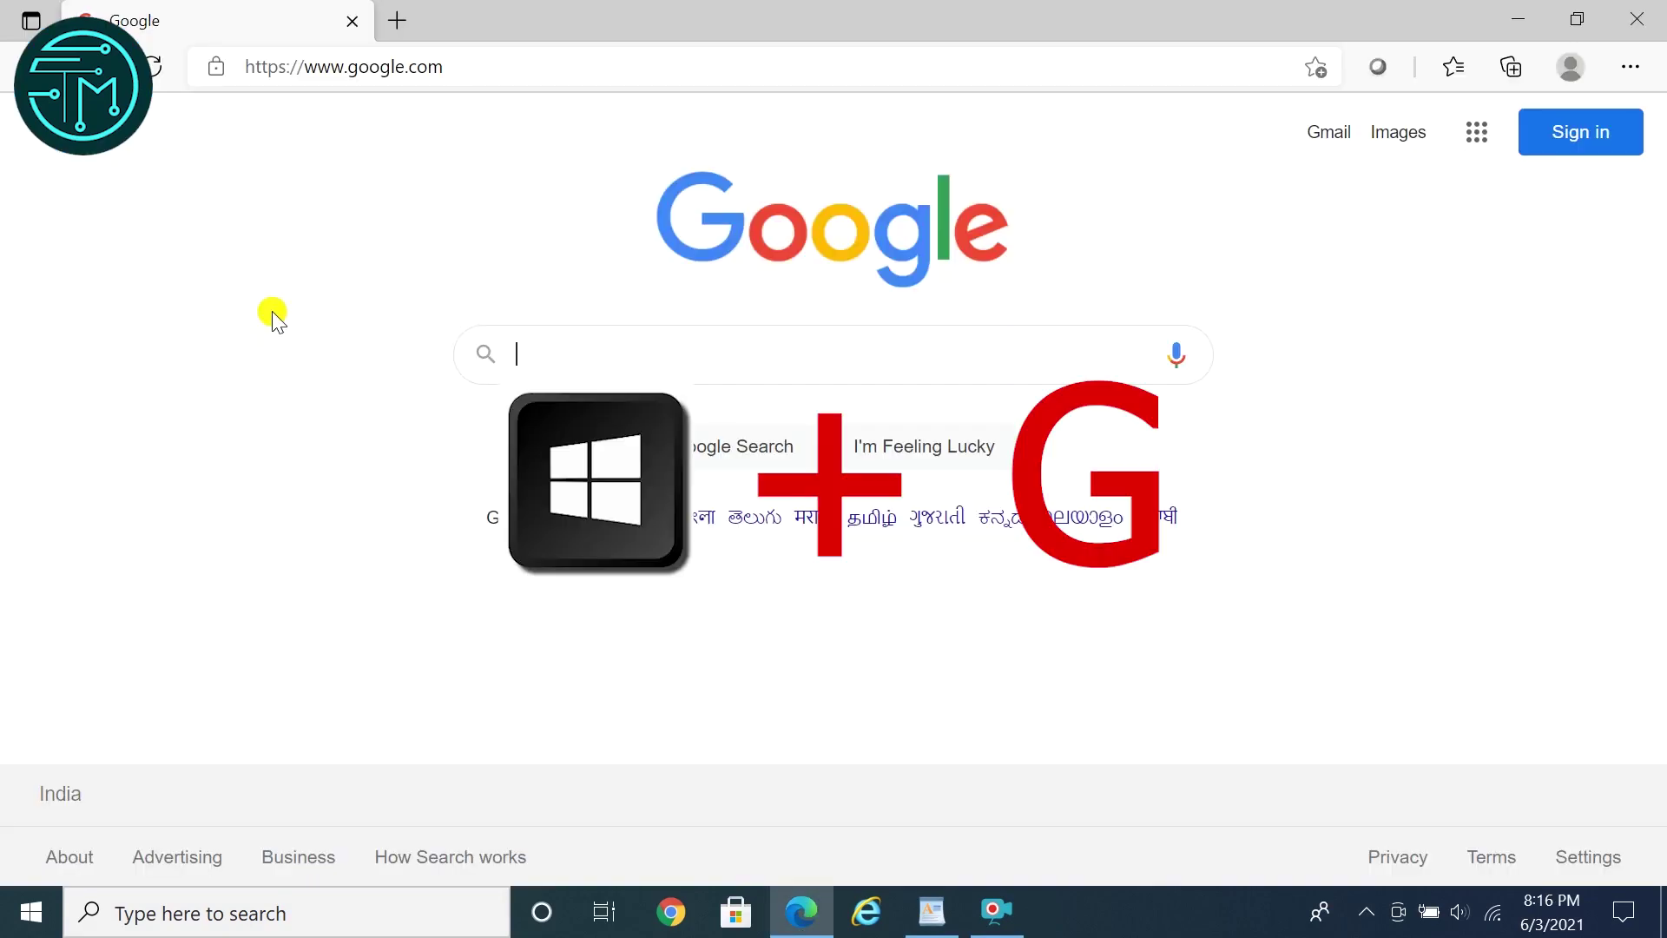
{"action": "key", "text": "super+g"}
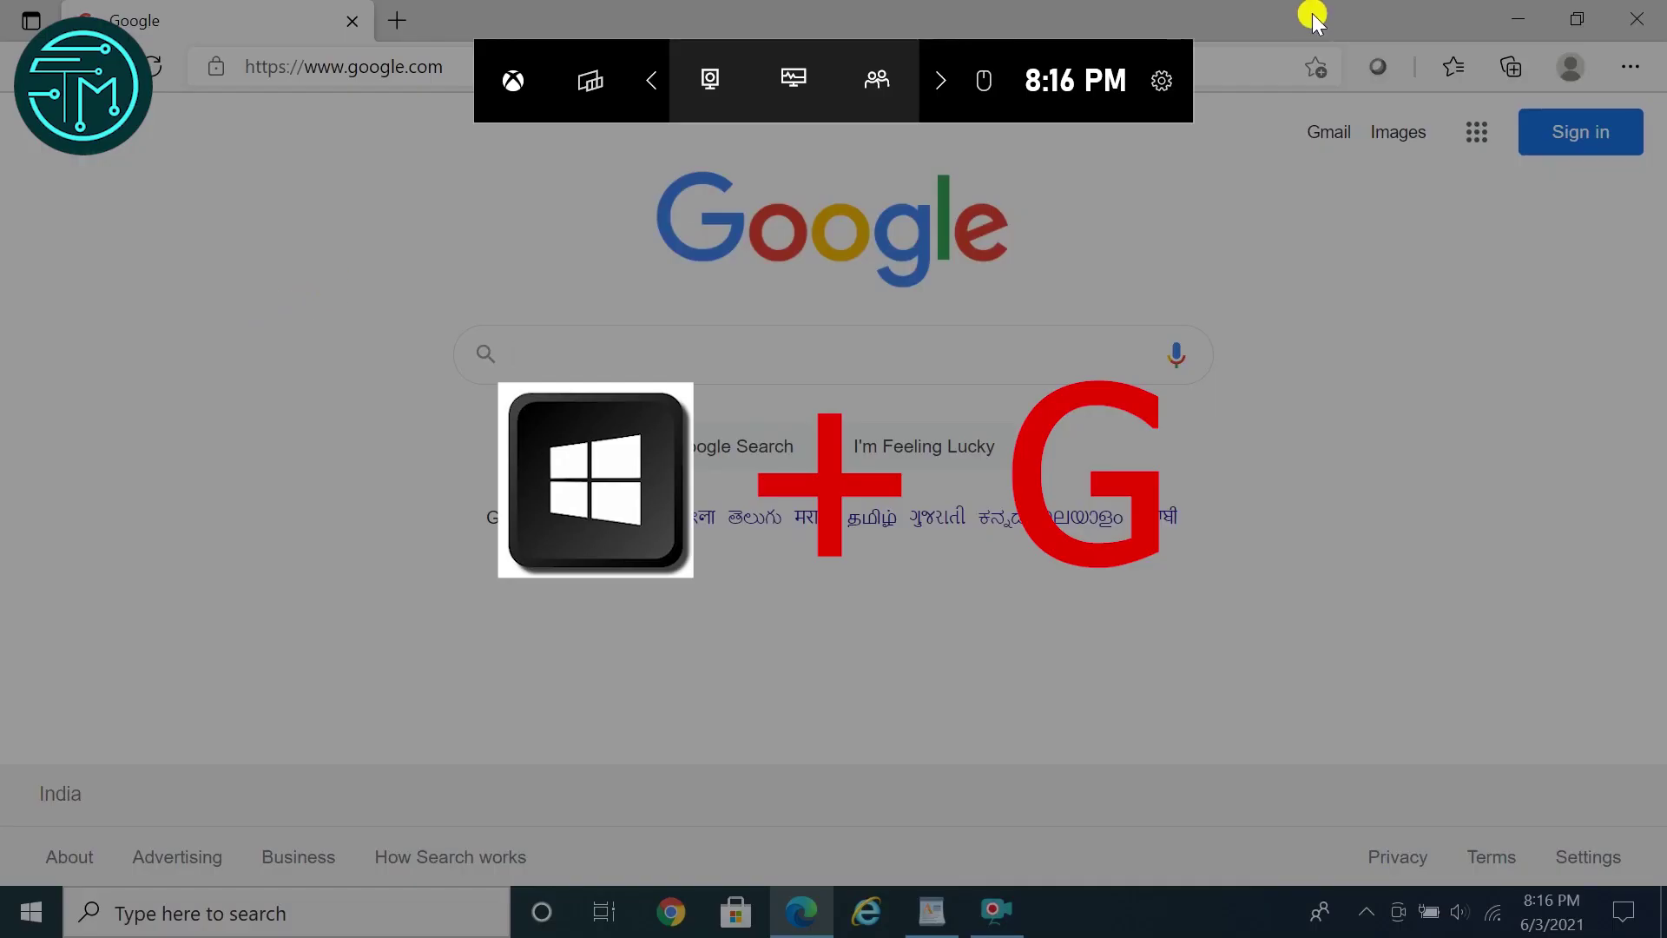
{"action": "left_click", "coordinate": [710, 80]}
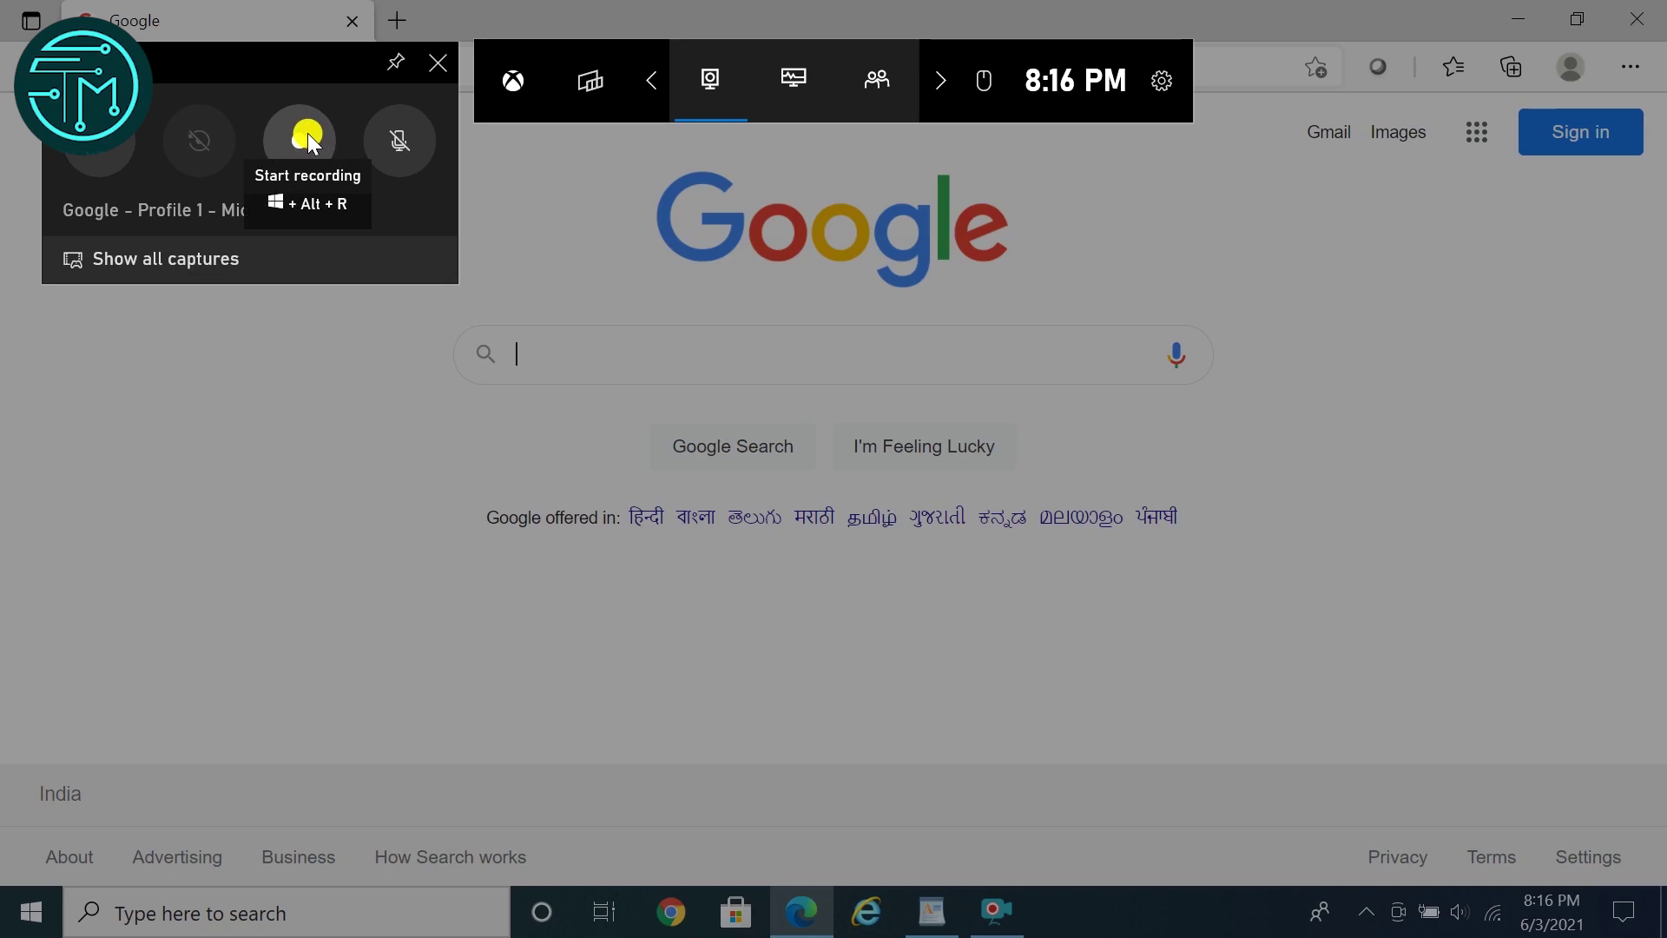
{"action": "left_click", "coordinate": [308, 133]}
{"action": "left_click", "coordinate": [544, 365]}
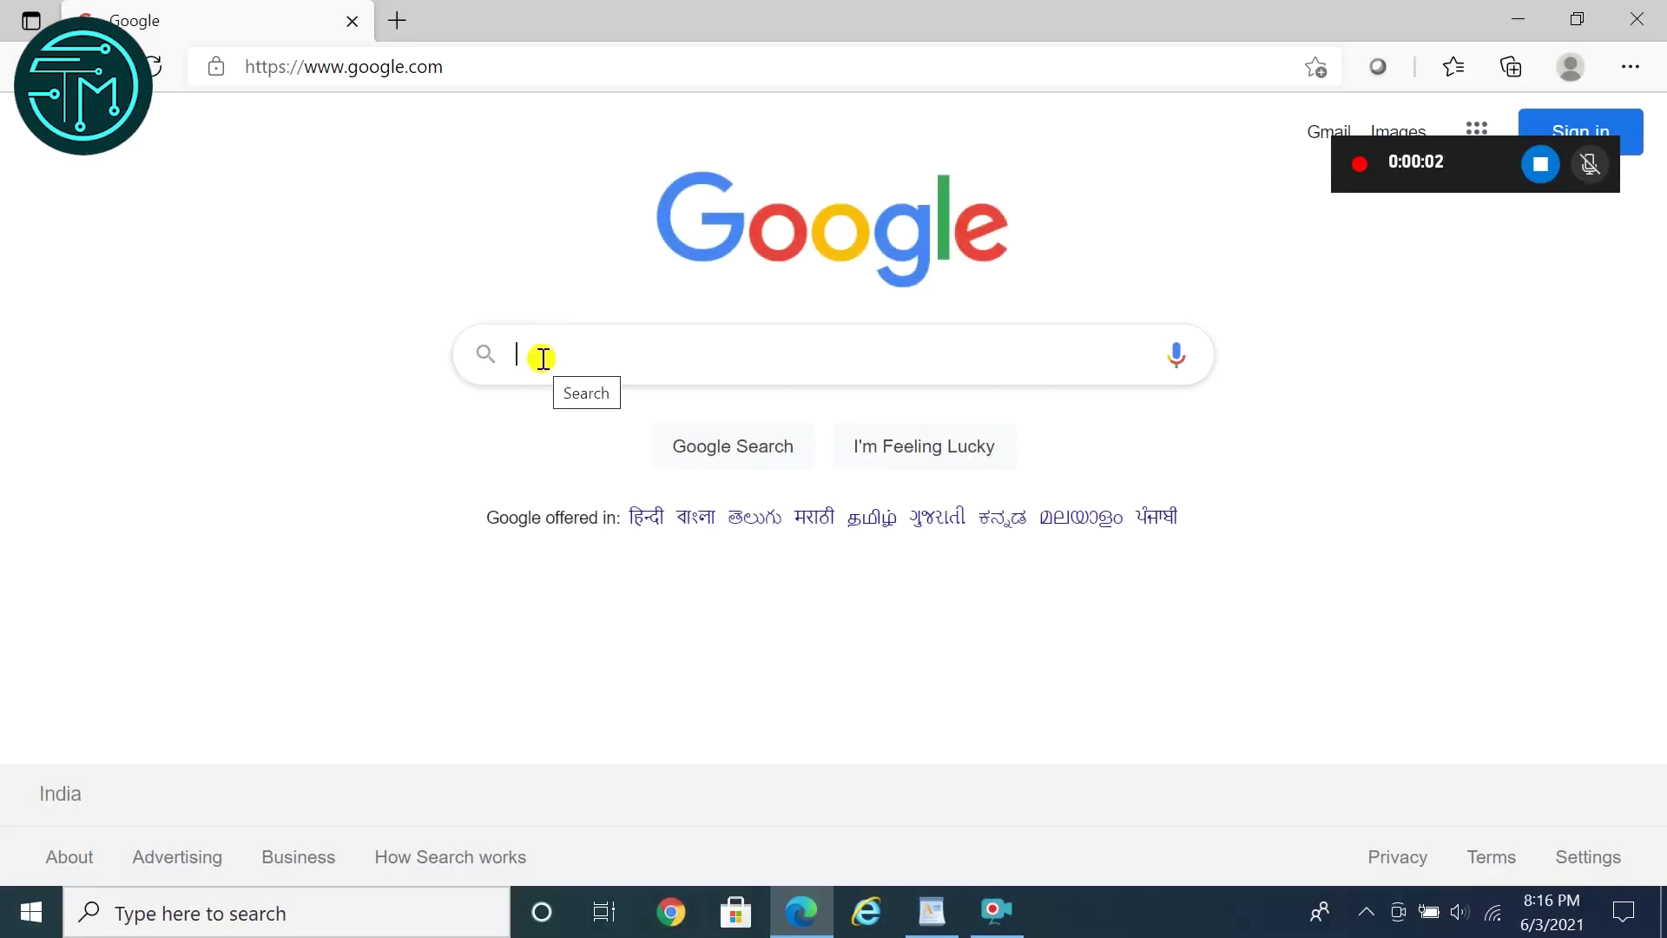
Search Google for 'html color codes', after clearing a trial 'techmiles' query
{"action": "type", "text": "techmiles"}
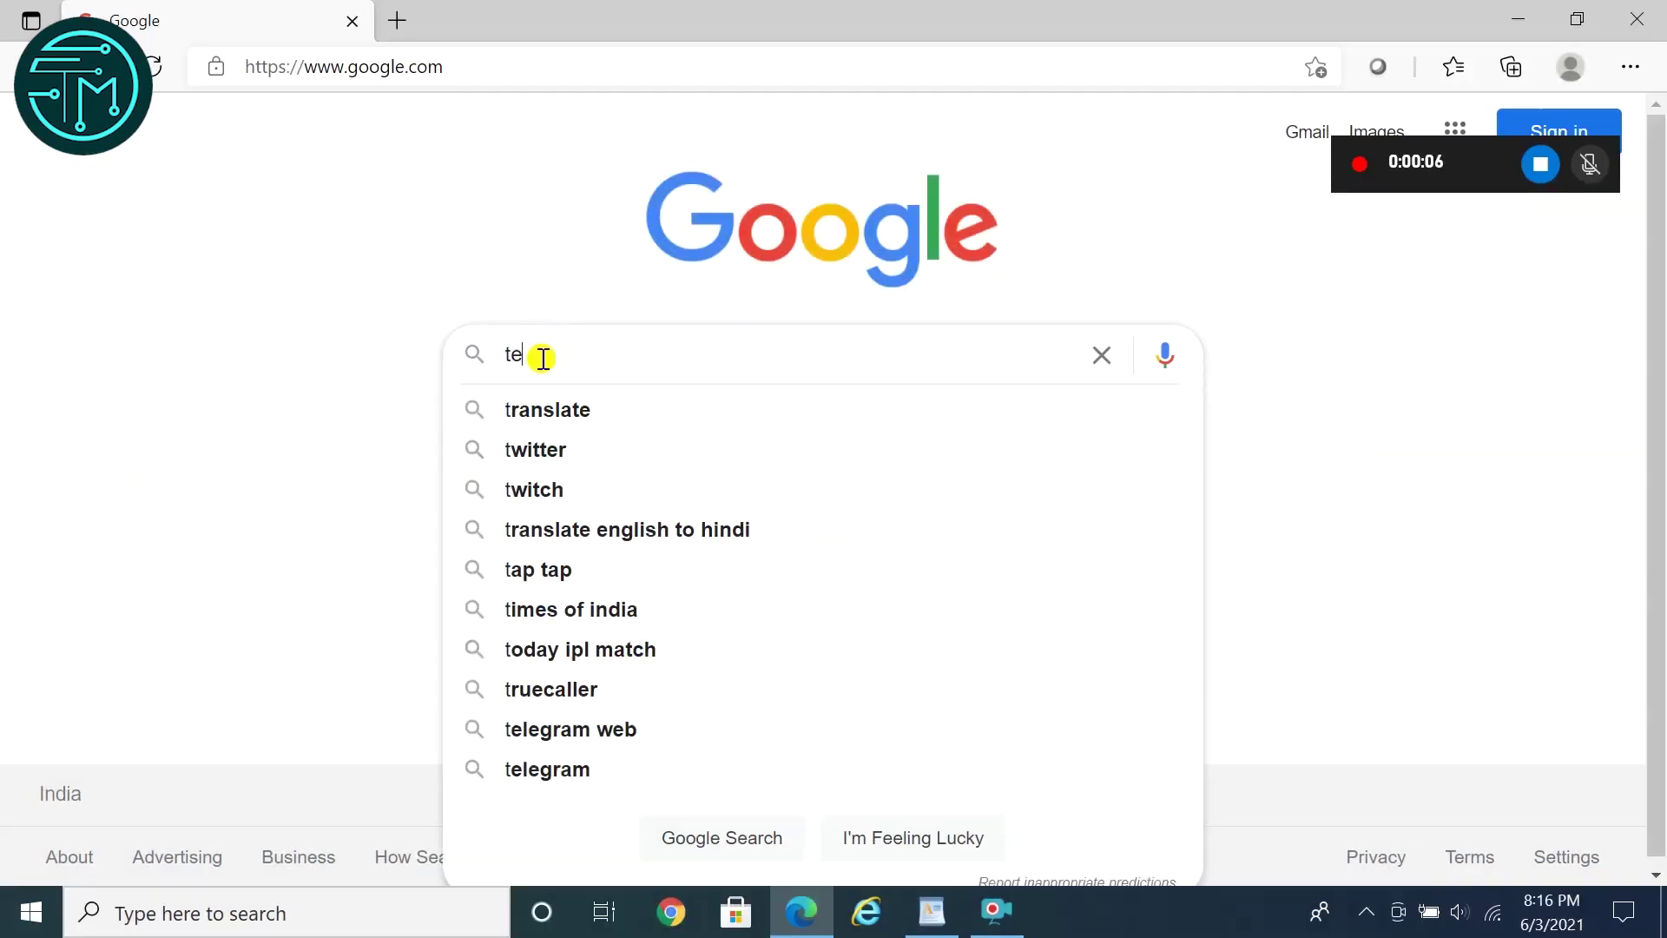
{"action": "key", "text": "BackSpace"}
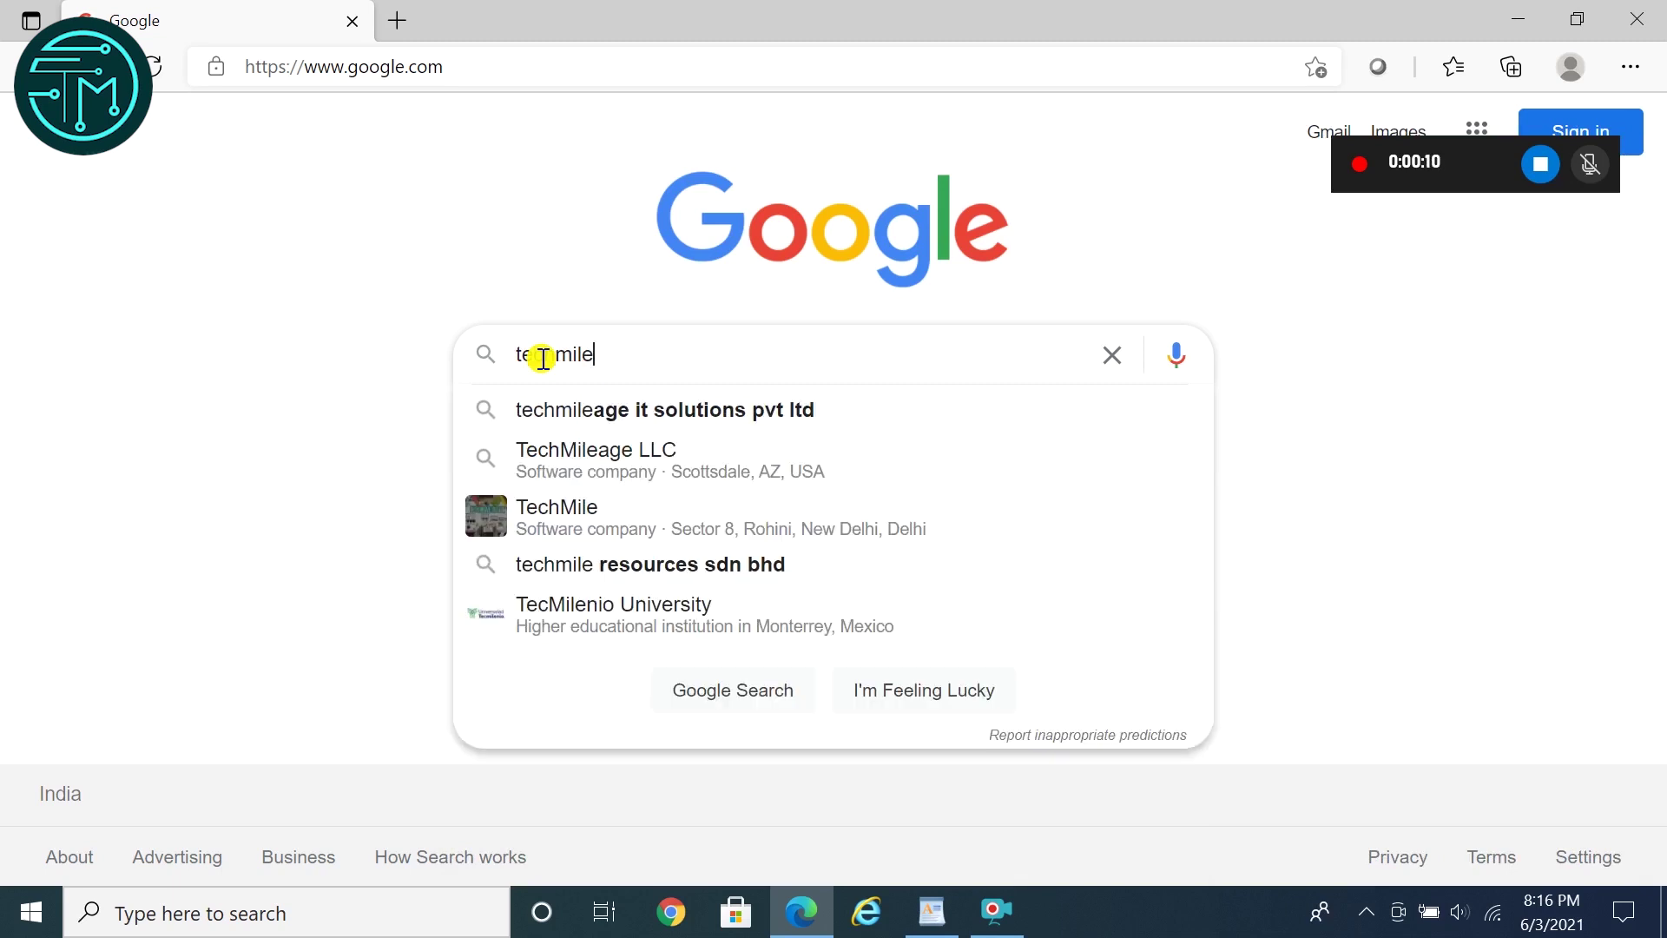
{"action": "key", "text": "ctrl+a"}
{"action": "key", "text": "BackSpace"}
{"action": "type", "text": "h"}
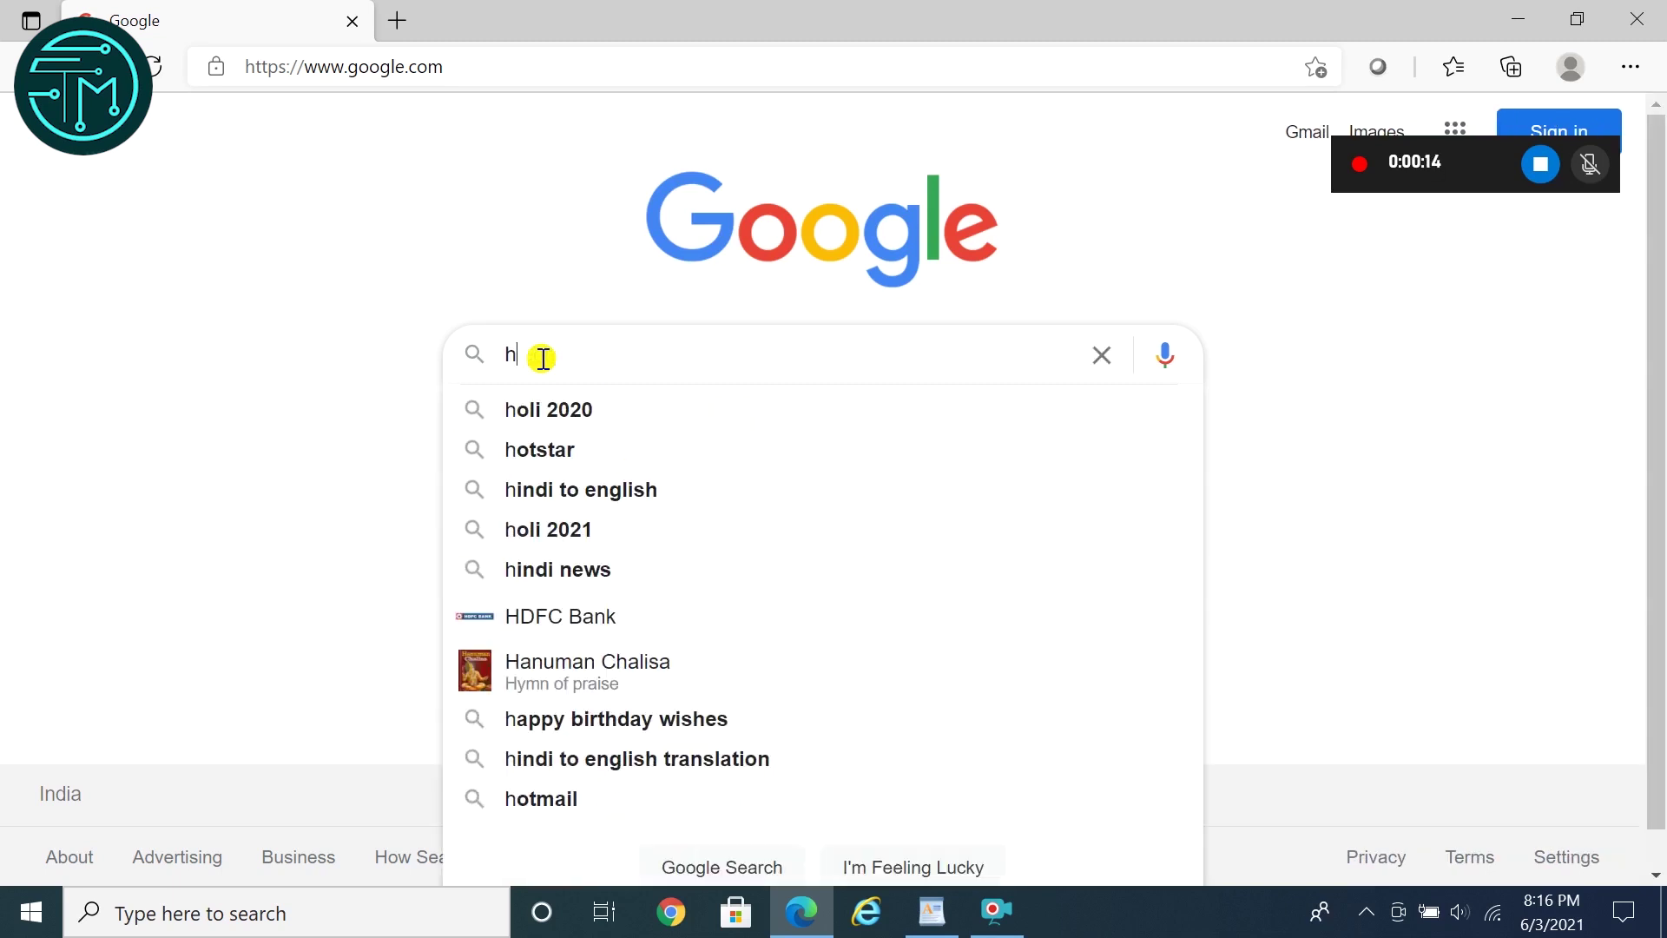
{"action": "type", "text": "tml color"}
{"action": "key", "text": "Down"}
{"action": "key", "text": "Return"}
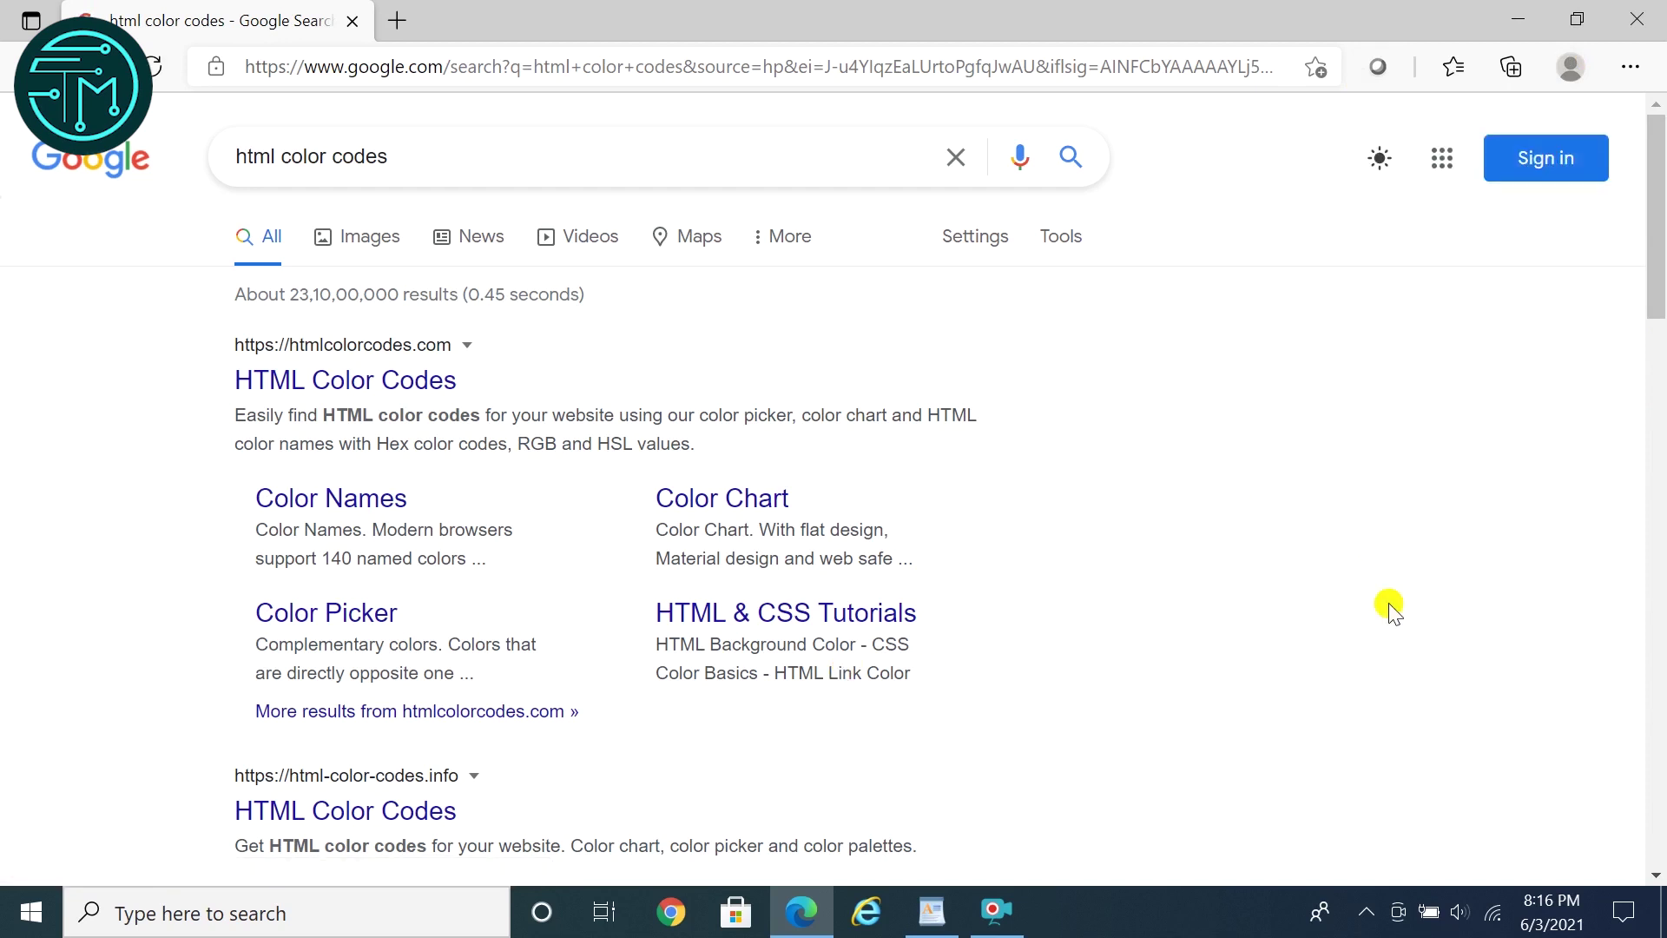
{"action": "key", "text": "super+g"}
Play back the Google recording from the Game Bar gallery, then close the gallery
{"action": "left_click", "coordinate": [159, 258]}
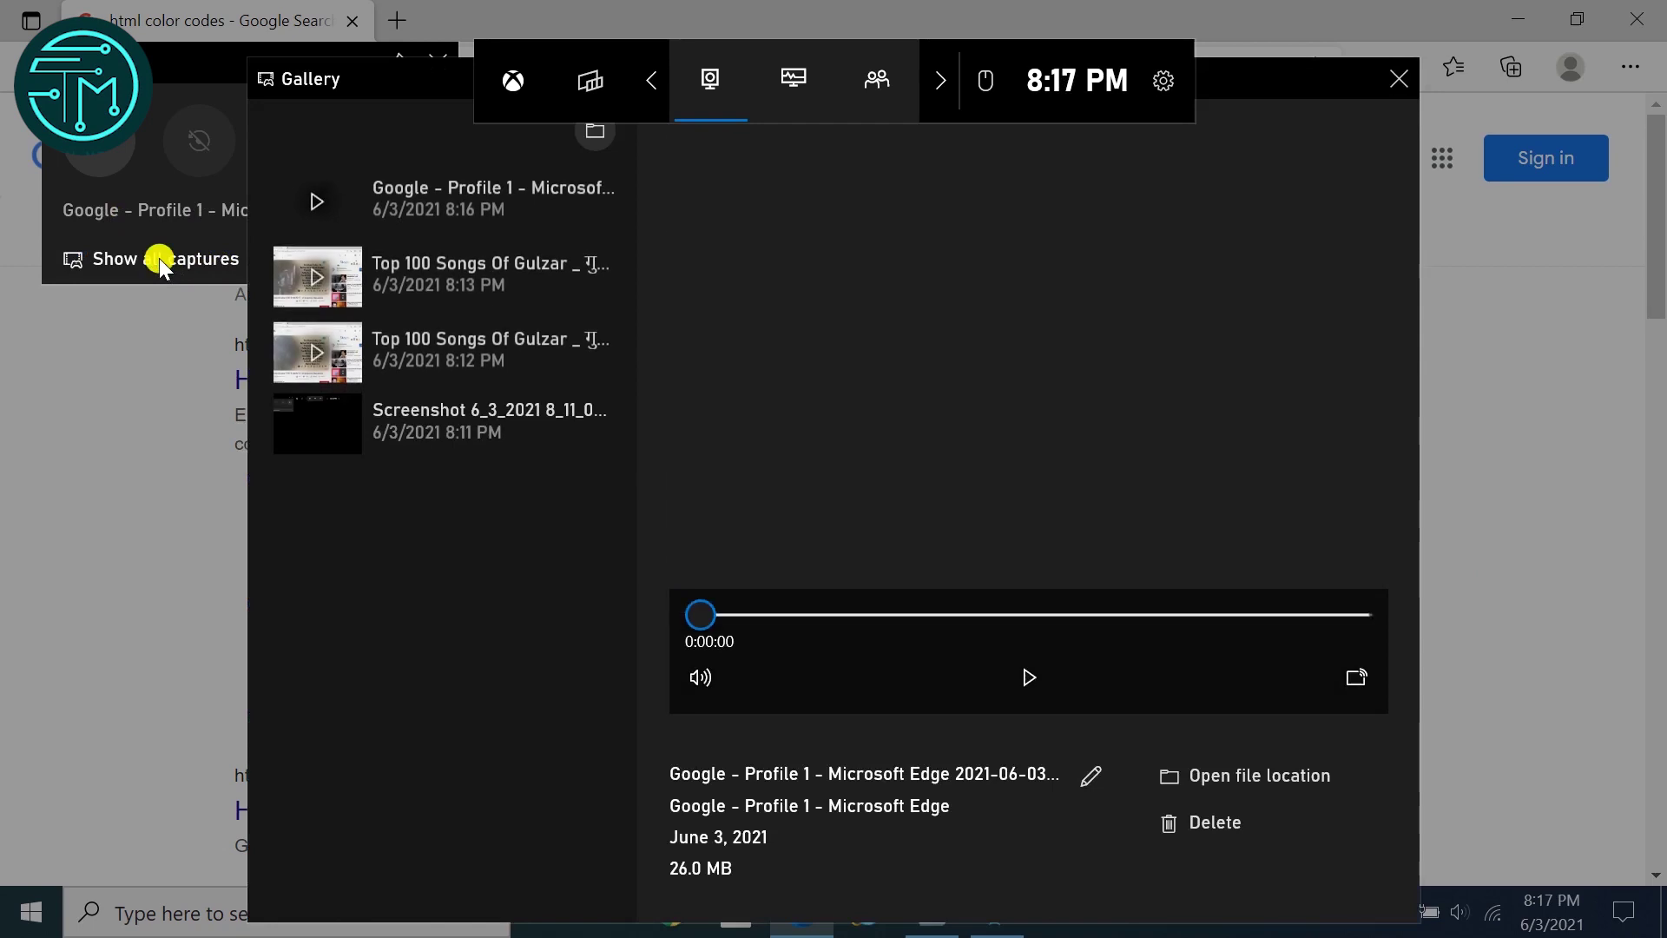
{"action": "left_click", "coordinate": [318, 198]}
{"action": "left_click", "coordinate": [1028, 677]}
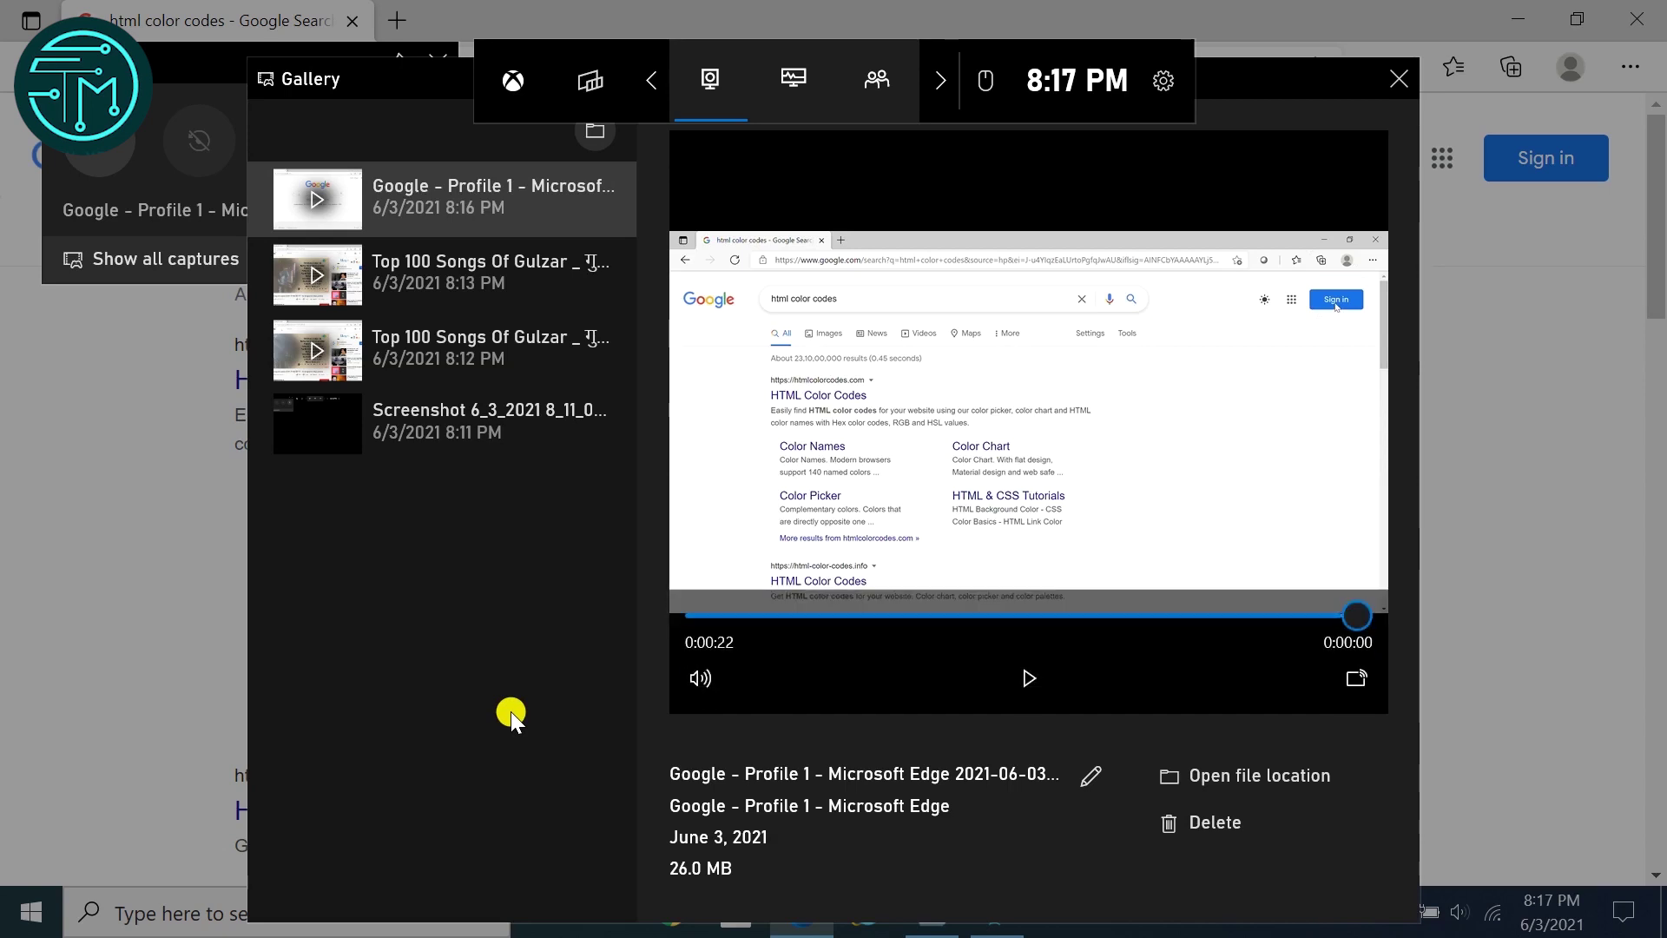
{"action": "left_click", "coordinate": [1505, 440]}
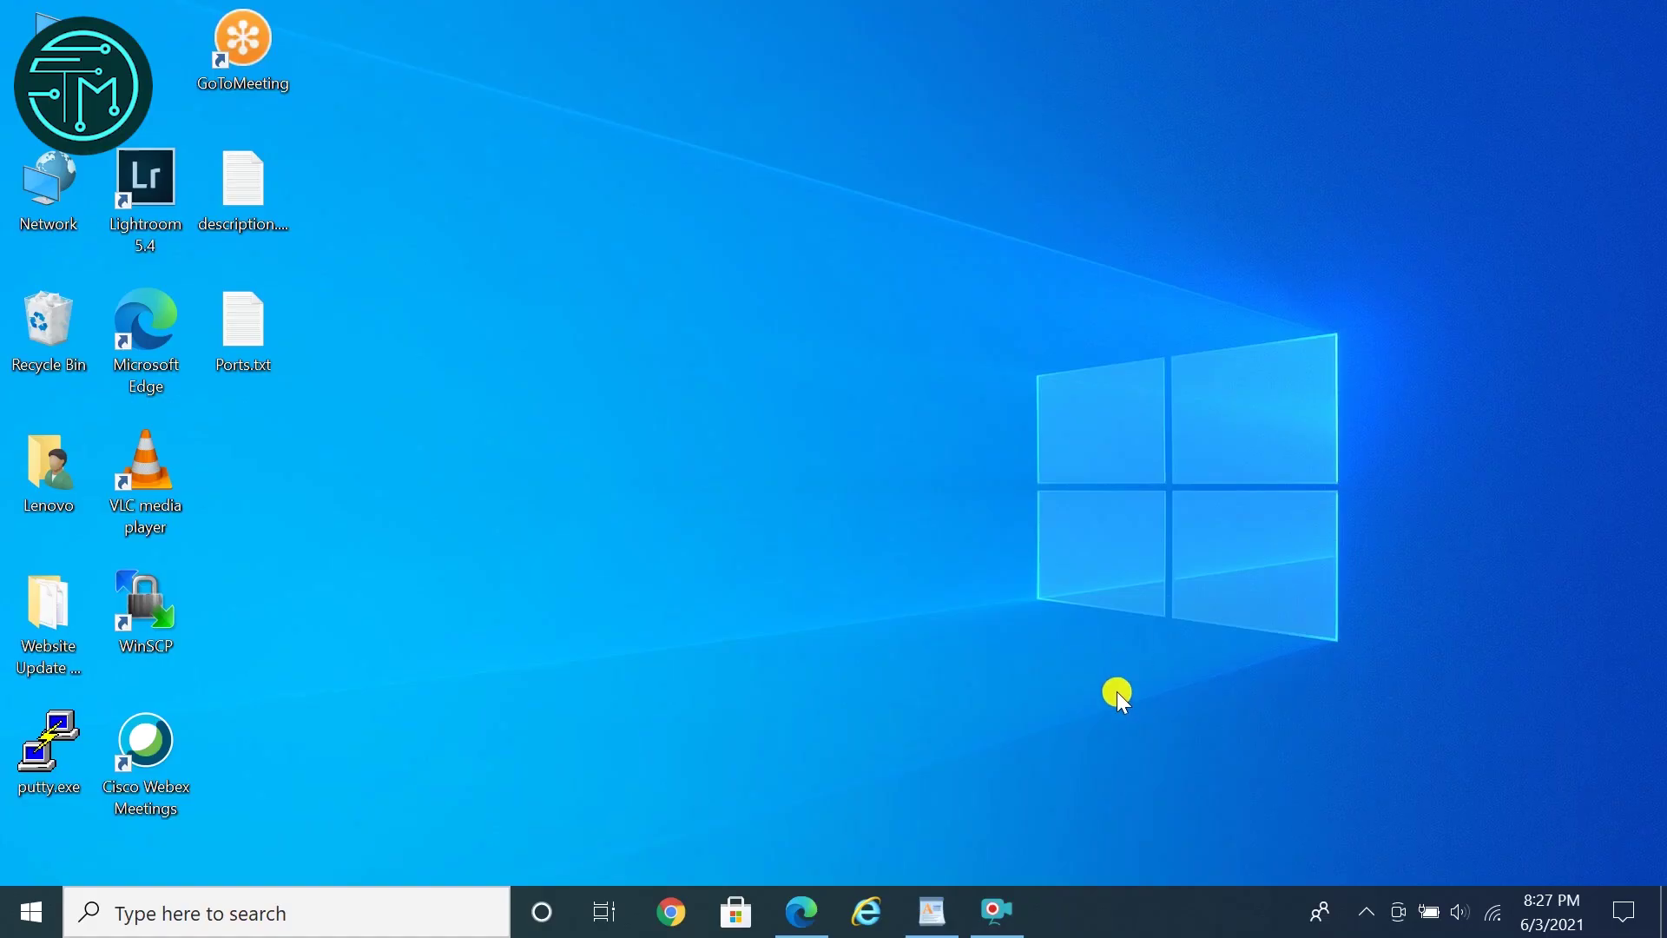
Add sunglasses, heart-eyes, OK-hand and tongue-out emoji after 'Welcome to TECH MILES' in WordPad using Win+;
{"action": "left_click", "coordinate": [931, 910]}
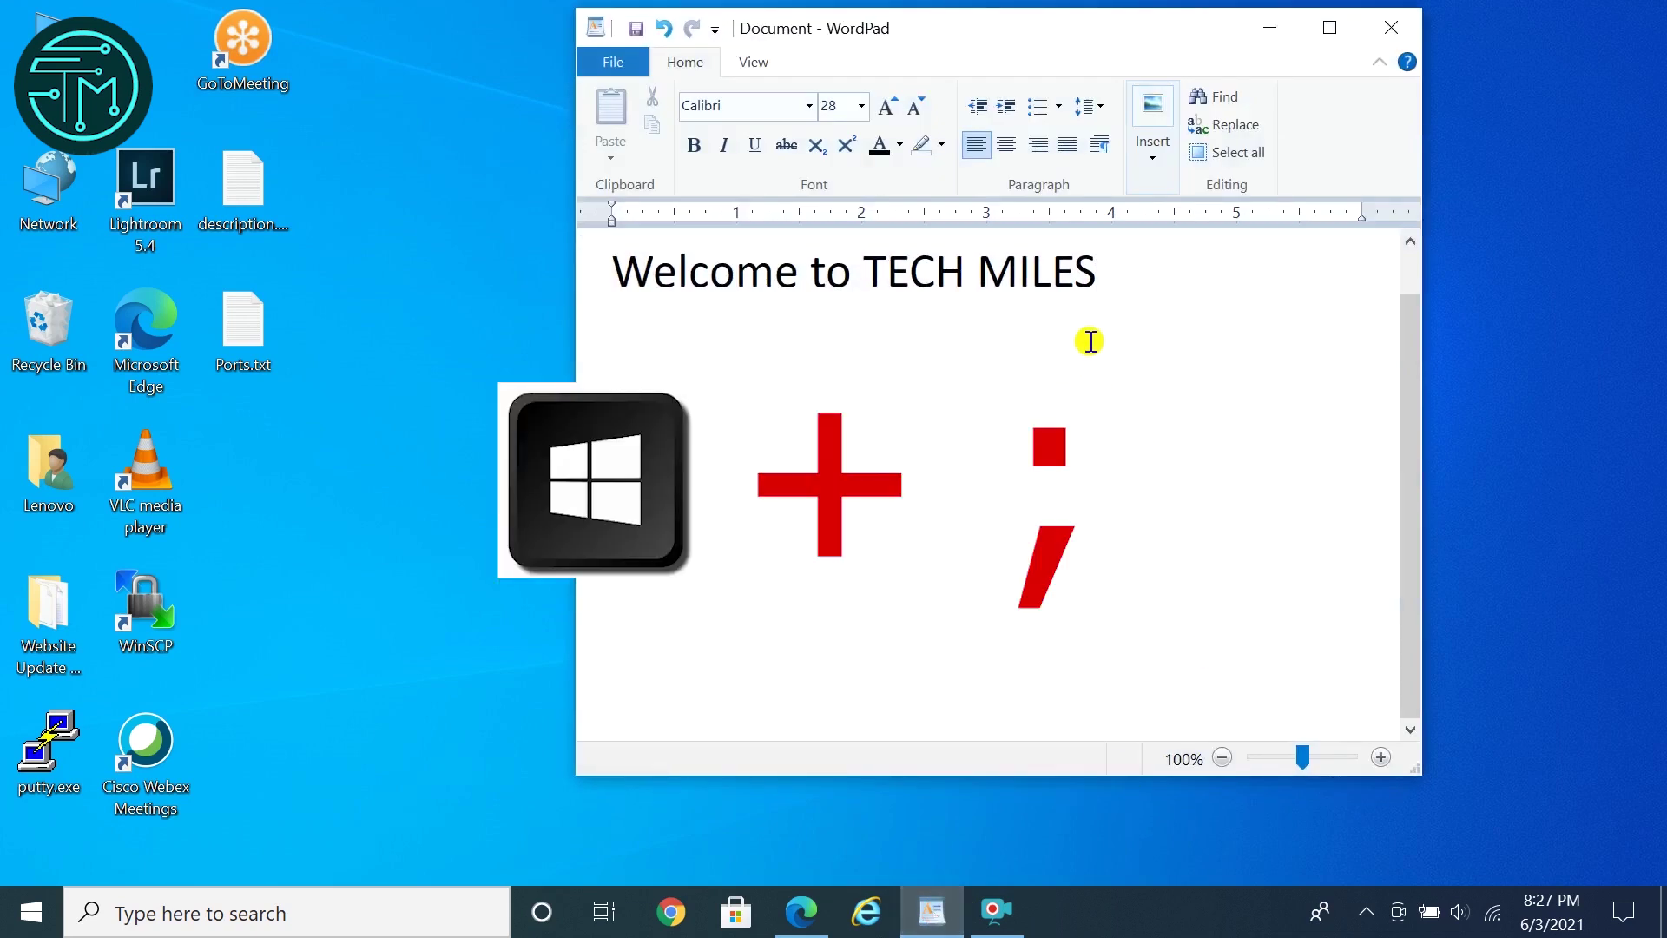
{"action": "key", "text": "super+semicolon"}
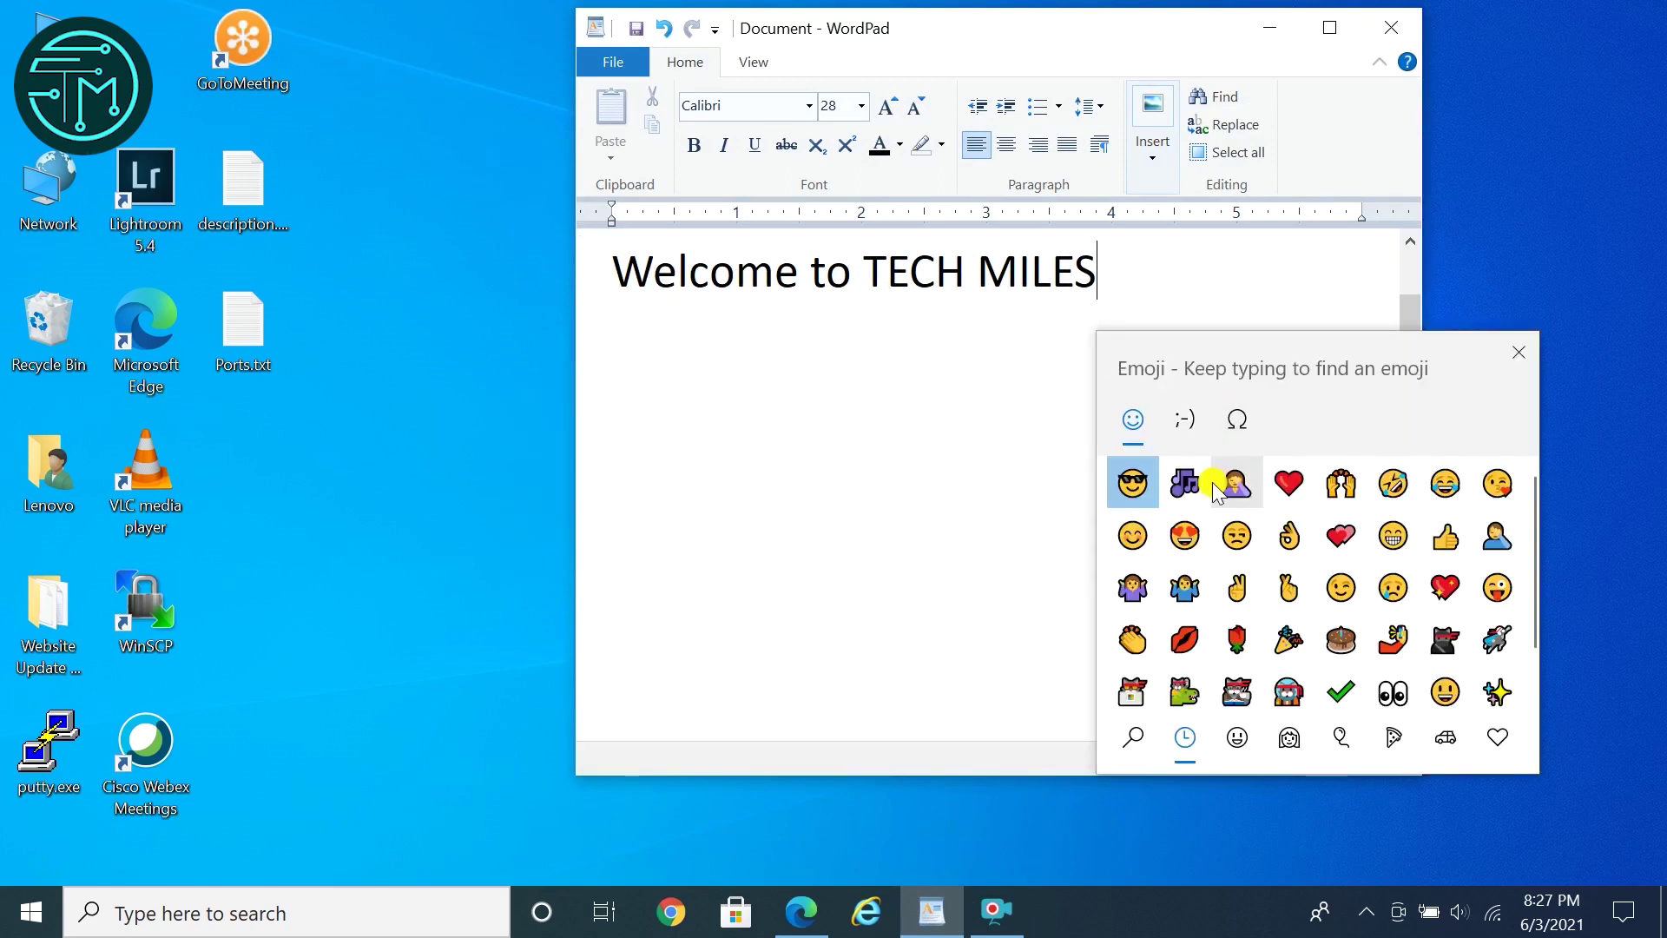
{"action": "left_click", "coordinate": [1130, 480]}
{"action": "left_click", "coordinate": [1186, 536]}
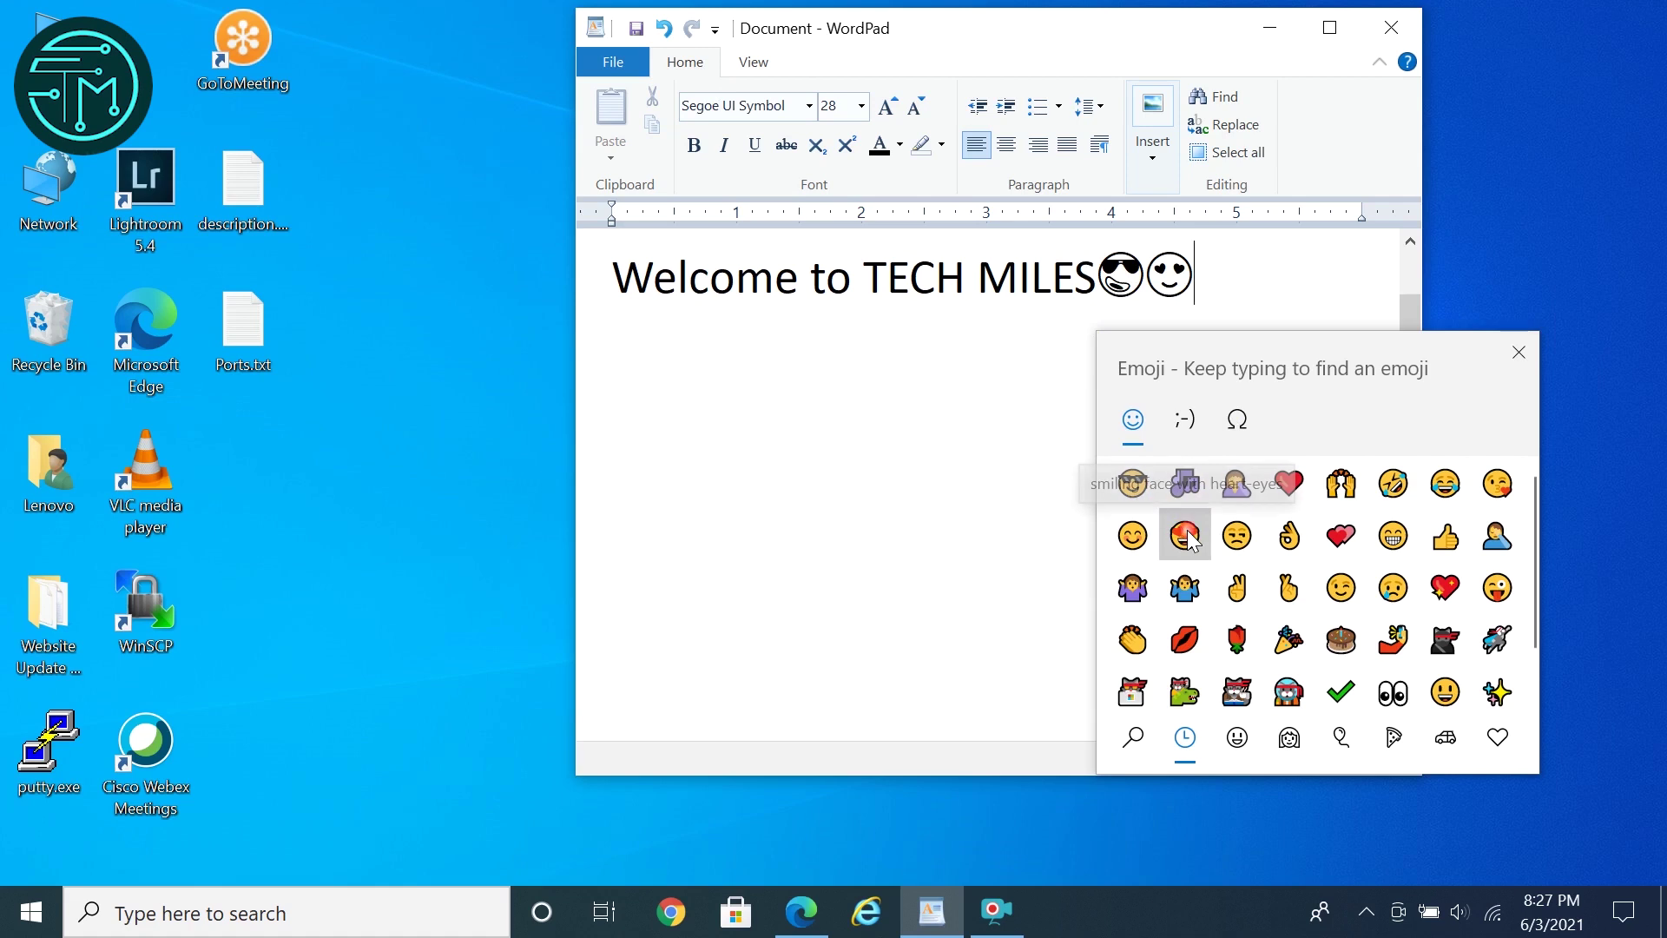
{"action": "left_click", "coordinate": [1289, 534]}
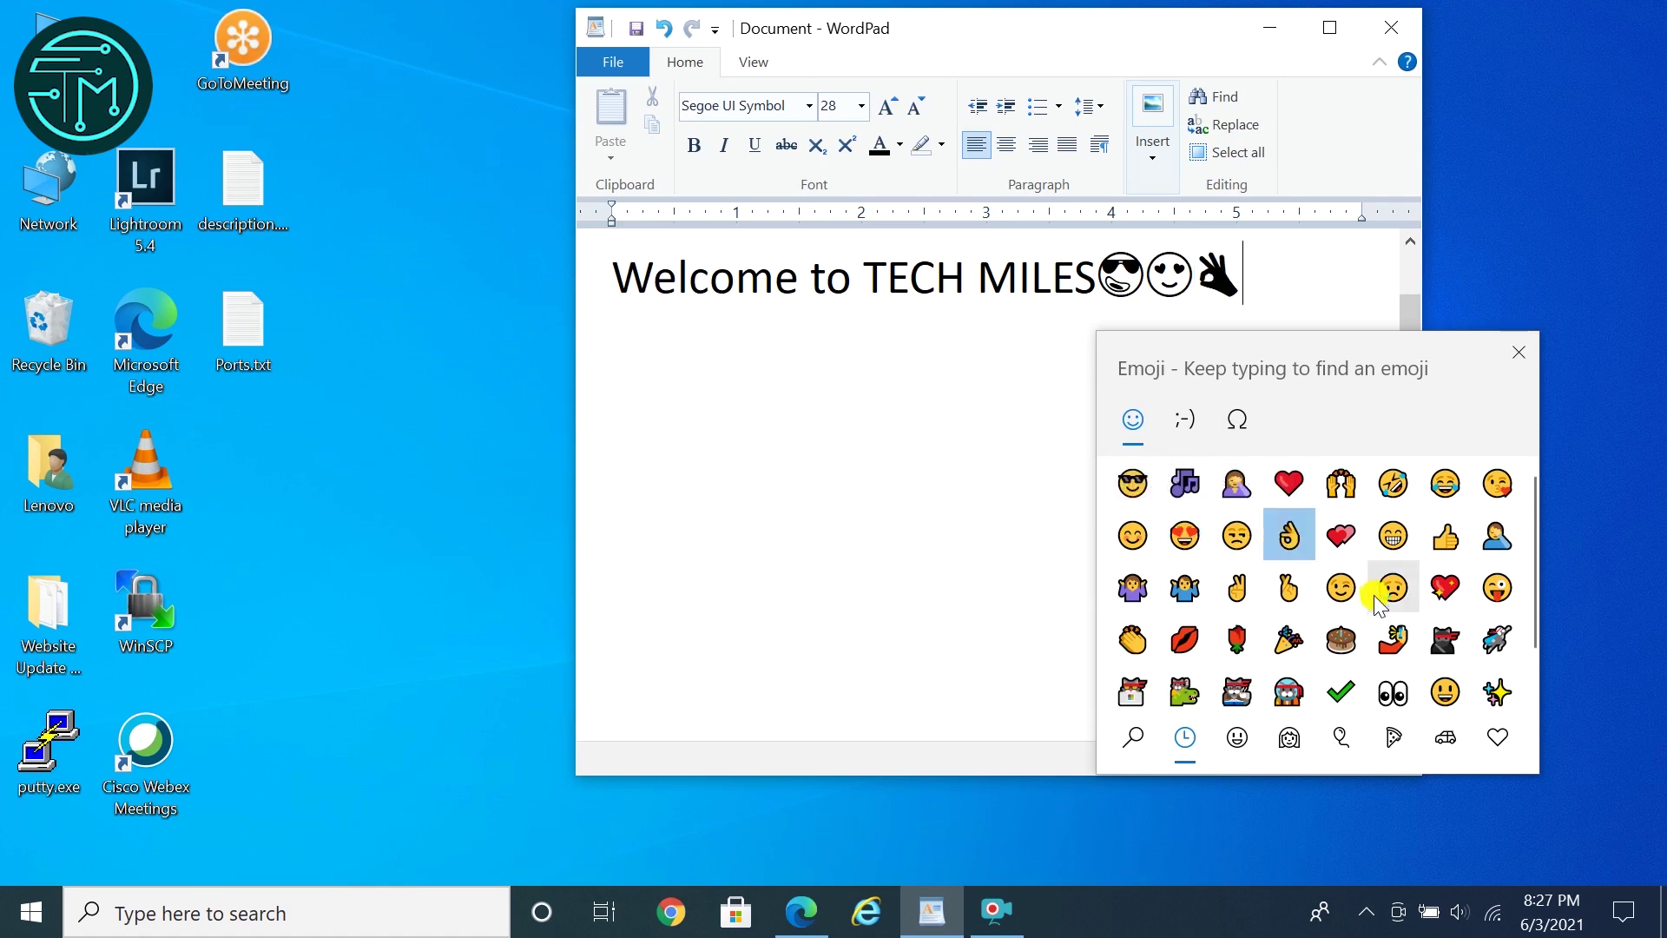
{"action": "left_click", "coordinate": [1497, 588]}
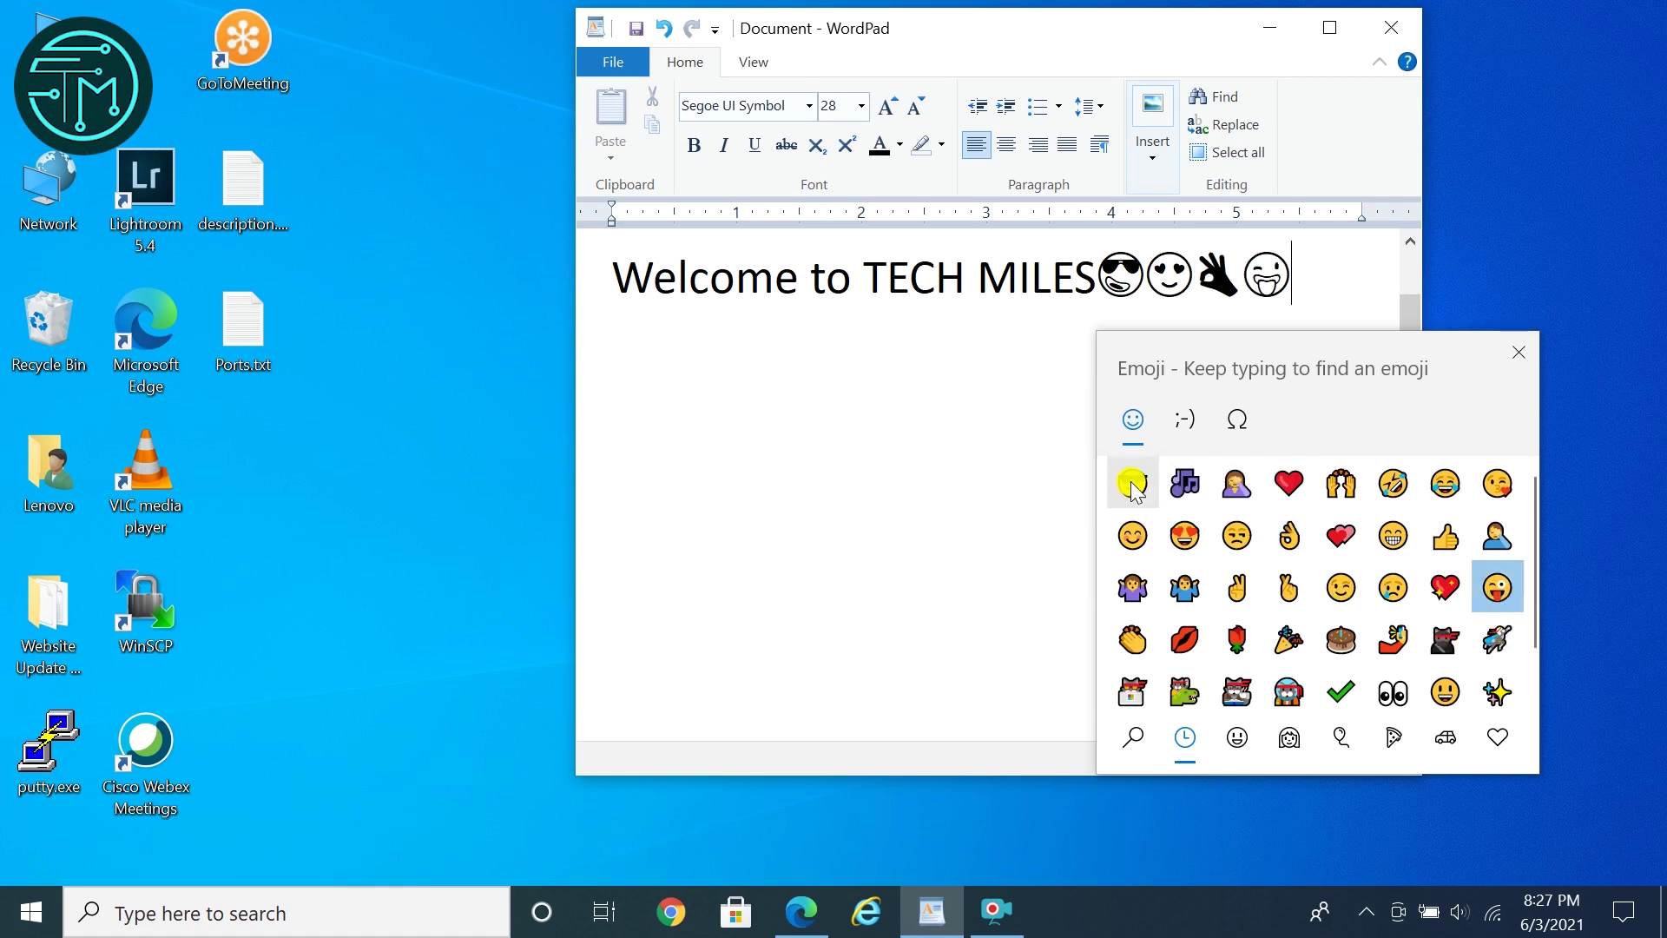
{"action": "left_click", "coordinate": [1519, 352]}
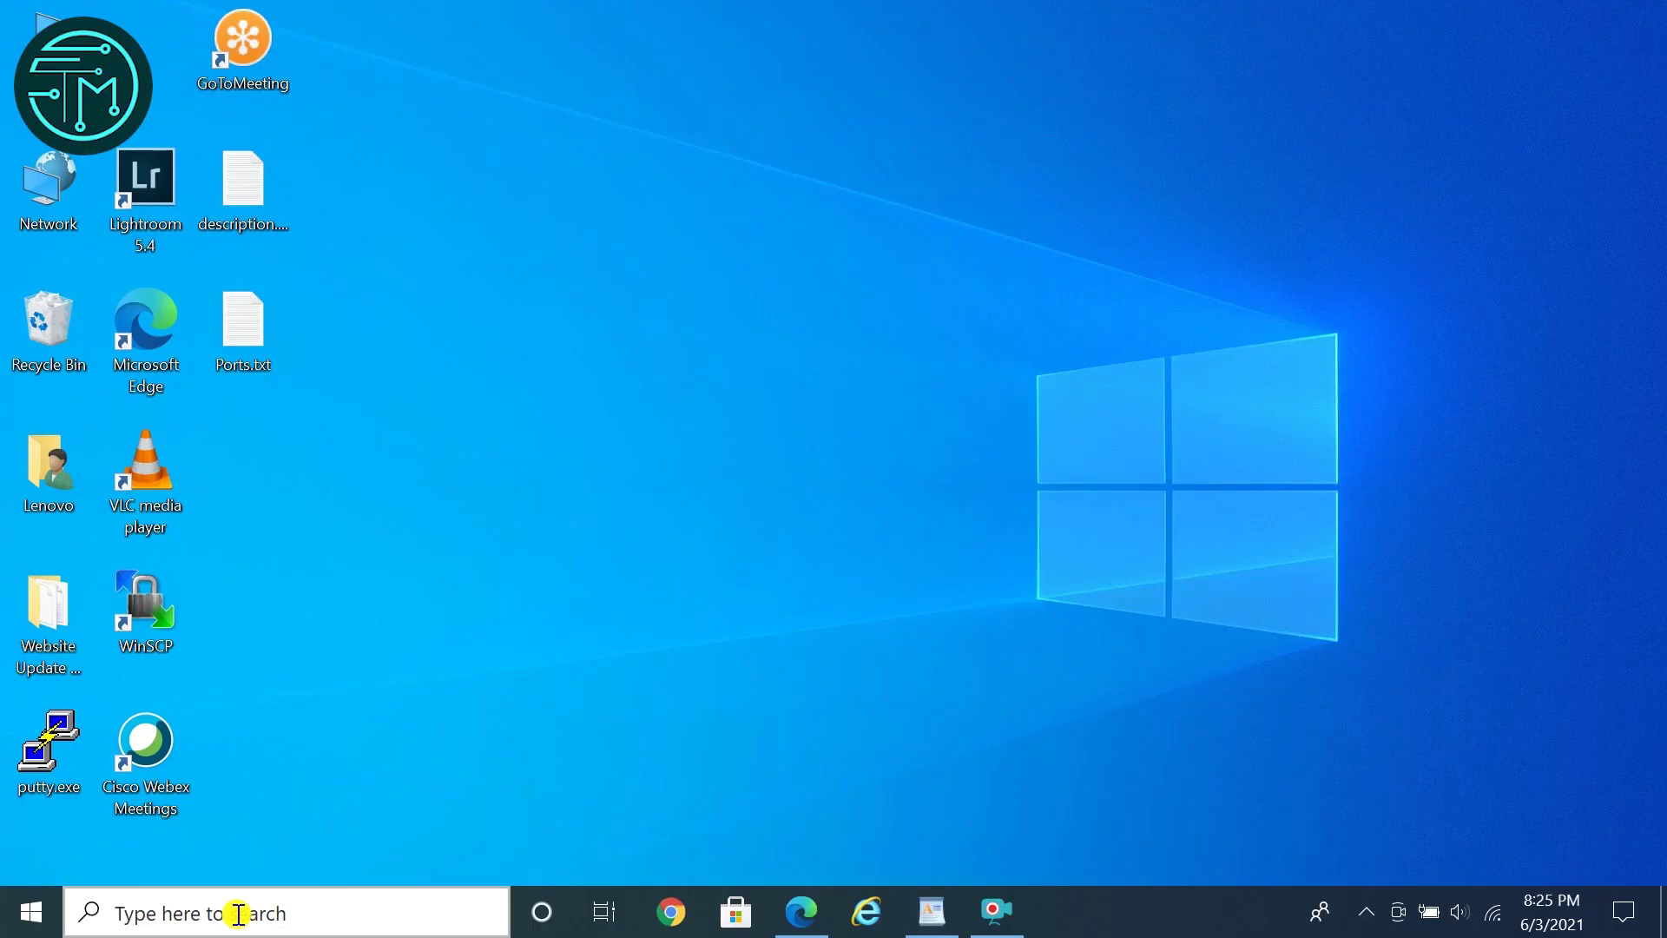
Launch Video Editor from a 'video' taskbar search and start a new video project
{"action": "left_click", "coordinate": [233, 912]}
{"action": "type", "text": "video"}
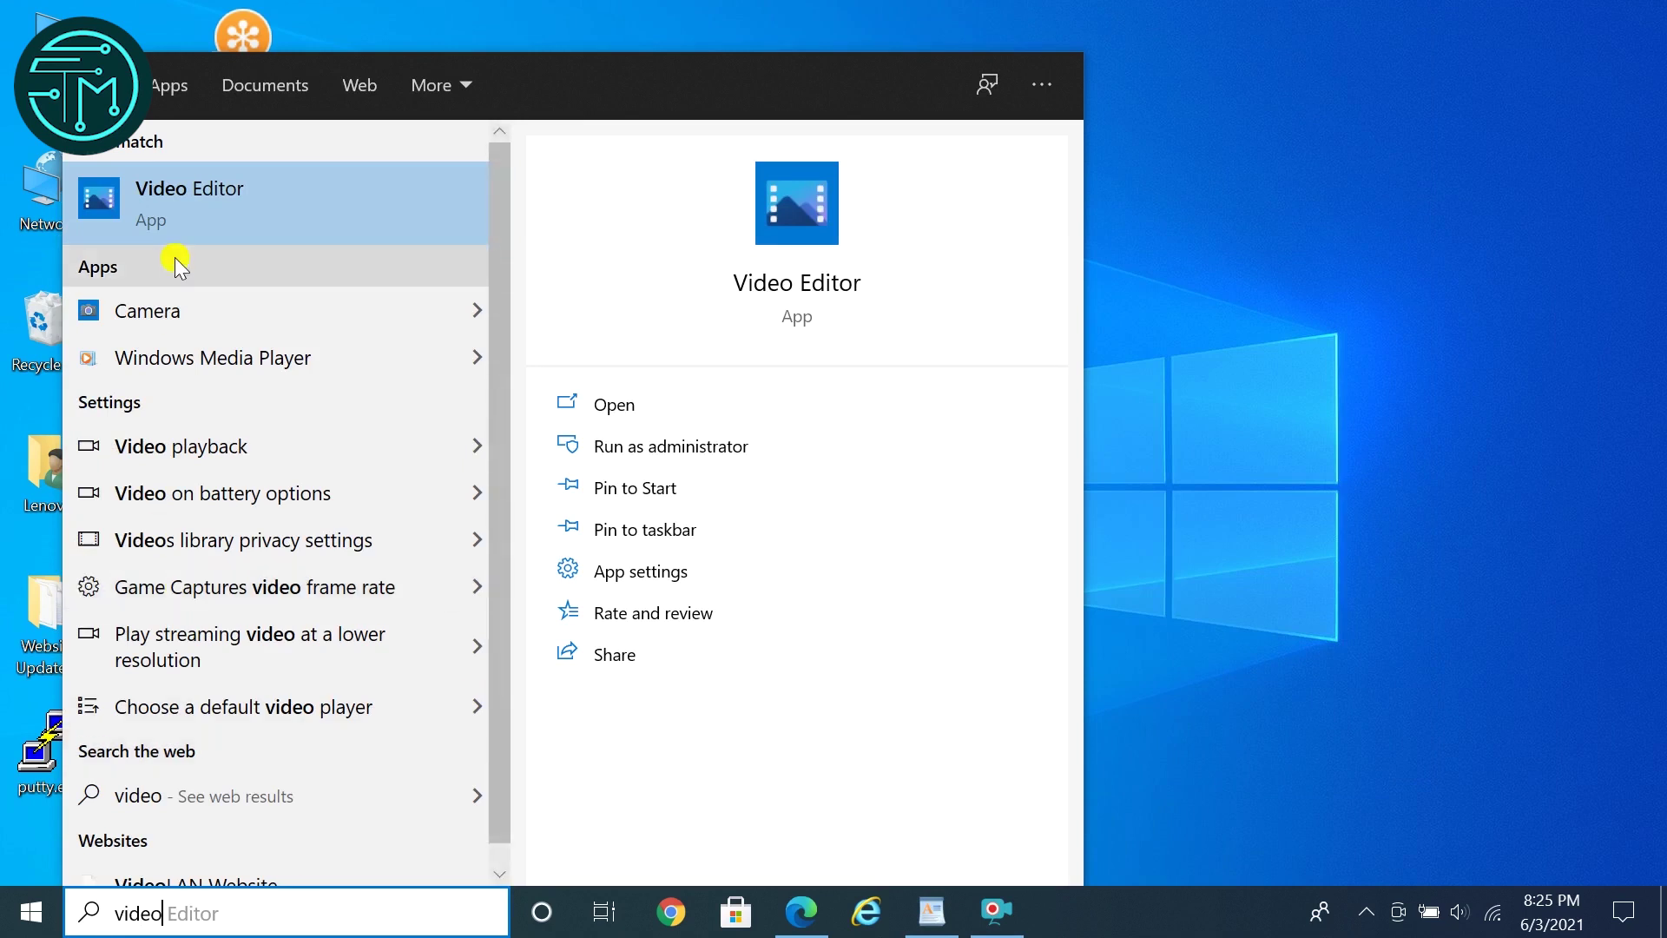
{"action": "left_click", "coordinate": [222, 198]}
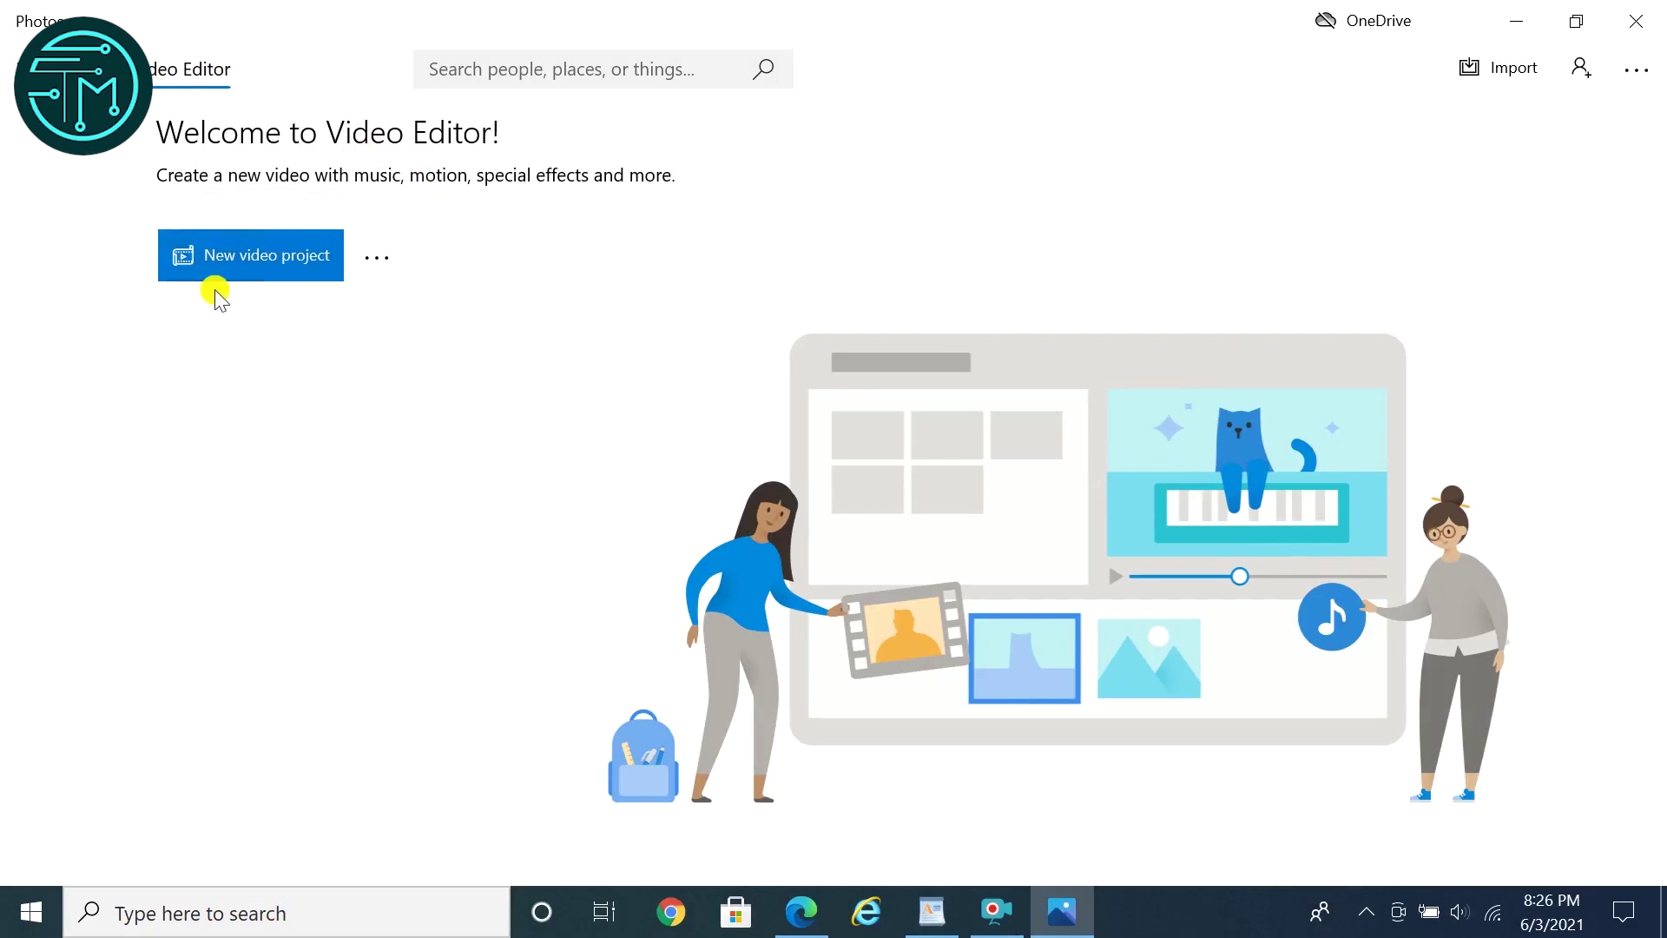
{"action": "left_click", "coordinate": [231, 257]}
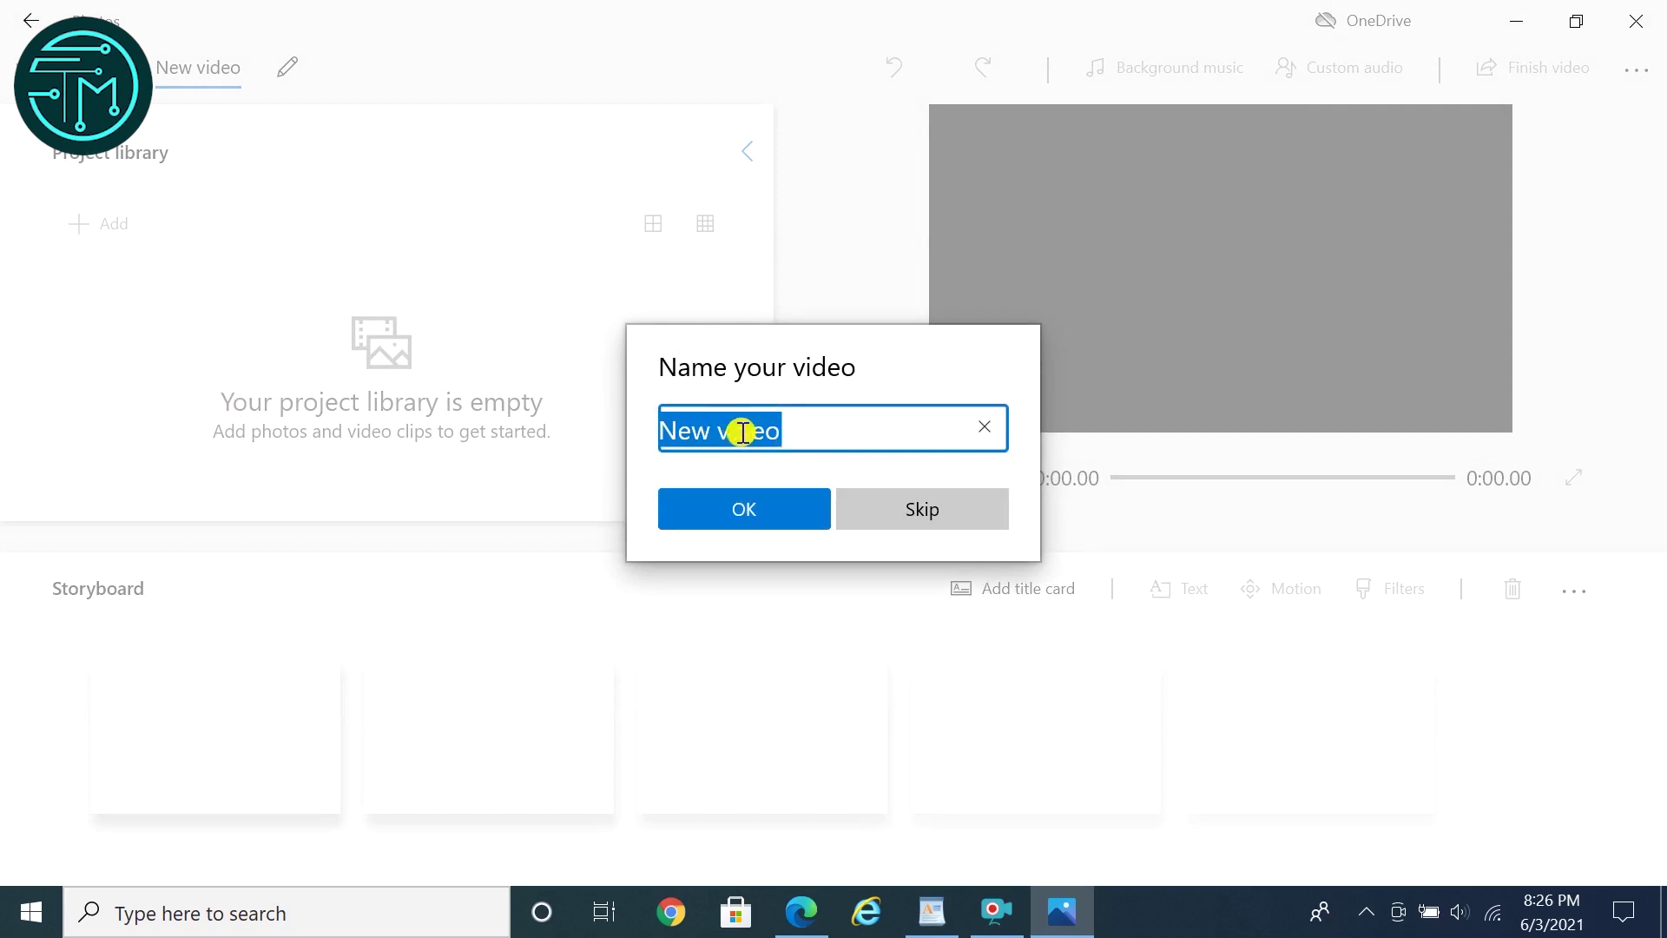
Keep the default name 'New video', check the 16:9 Landscape aspect ratio, and cancel renaming
{"action": "left_click", "coordinate": [738, 508]}
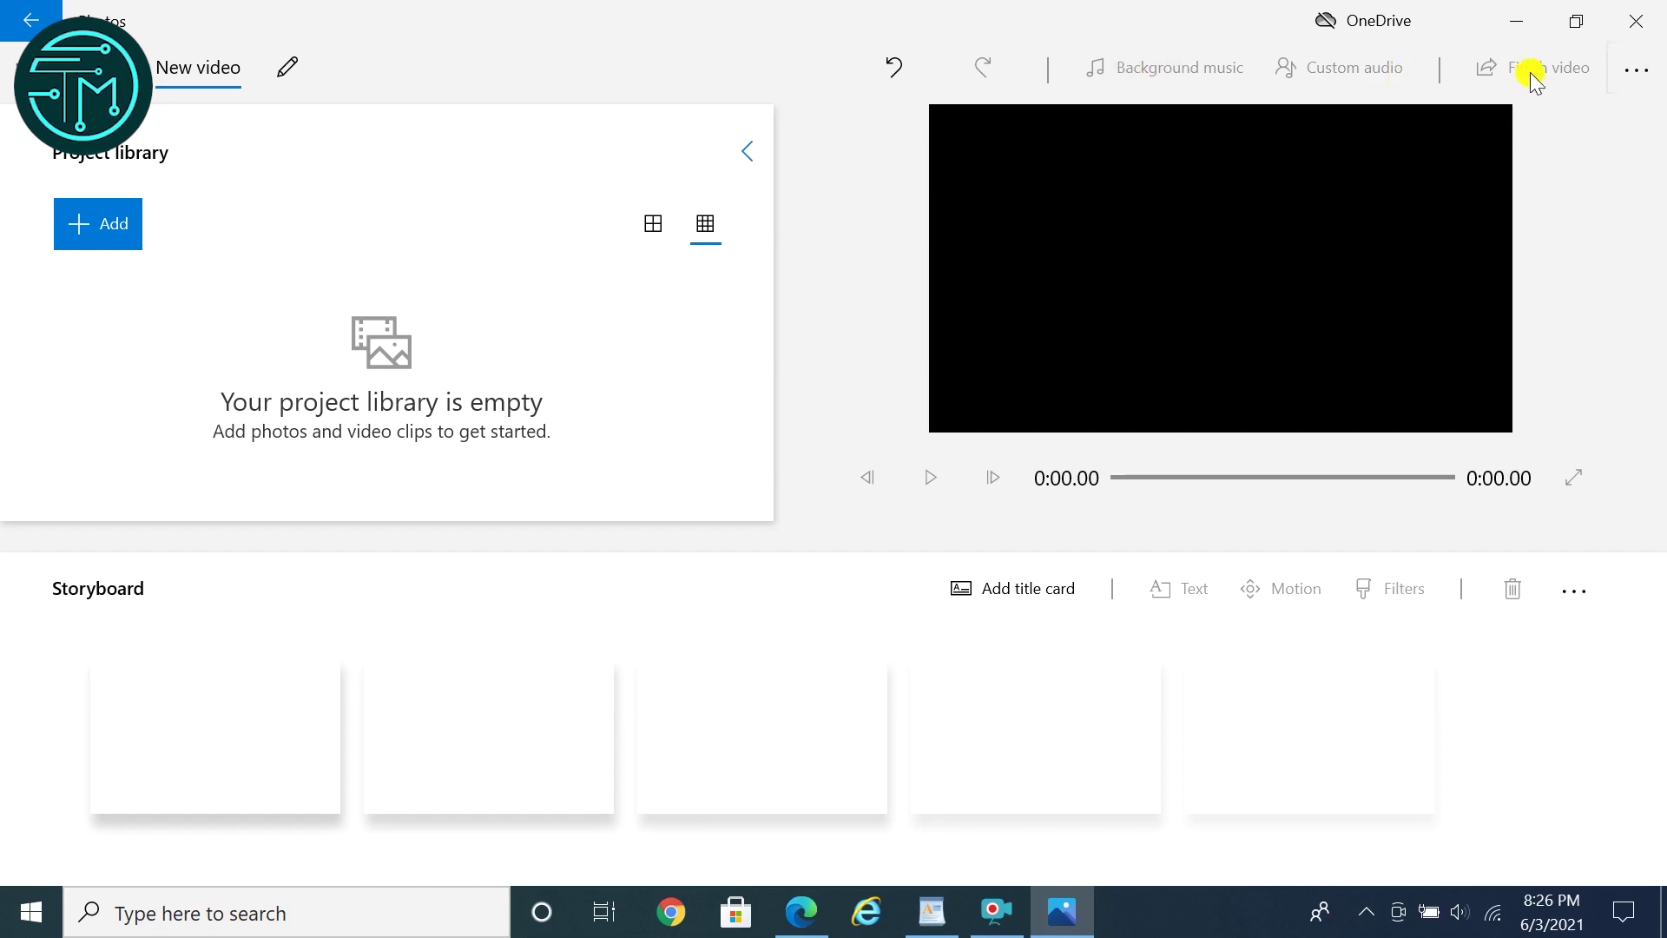
{"action": "left_click", "coordinate": [1636, 69]}
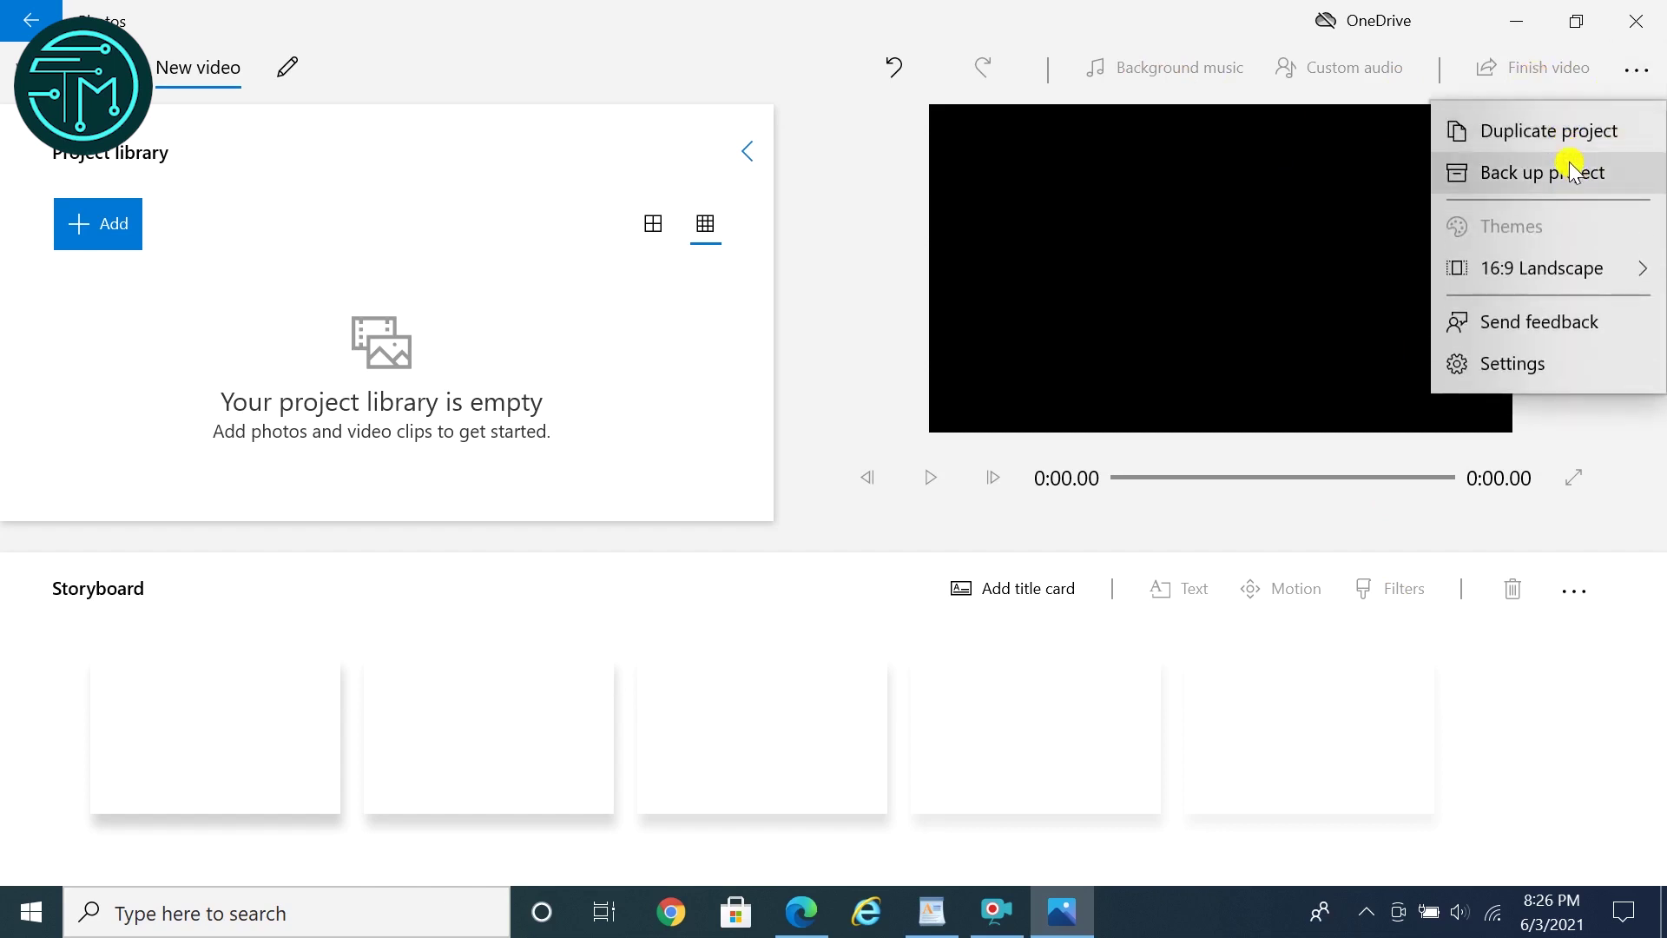
{"action": "left_click", "coordinate": [1554, 269]}
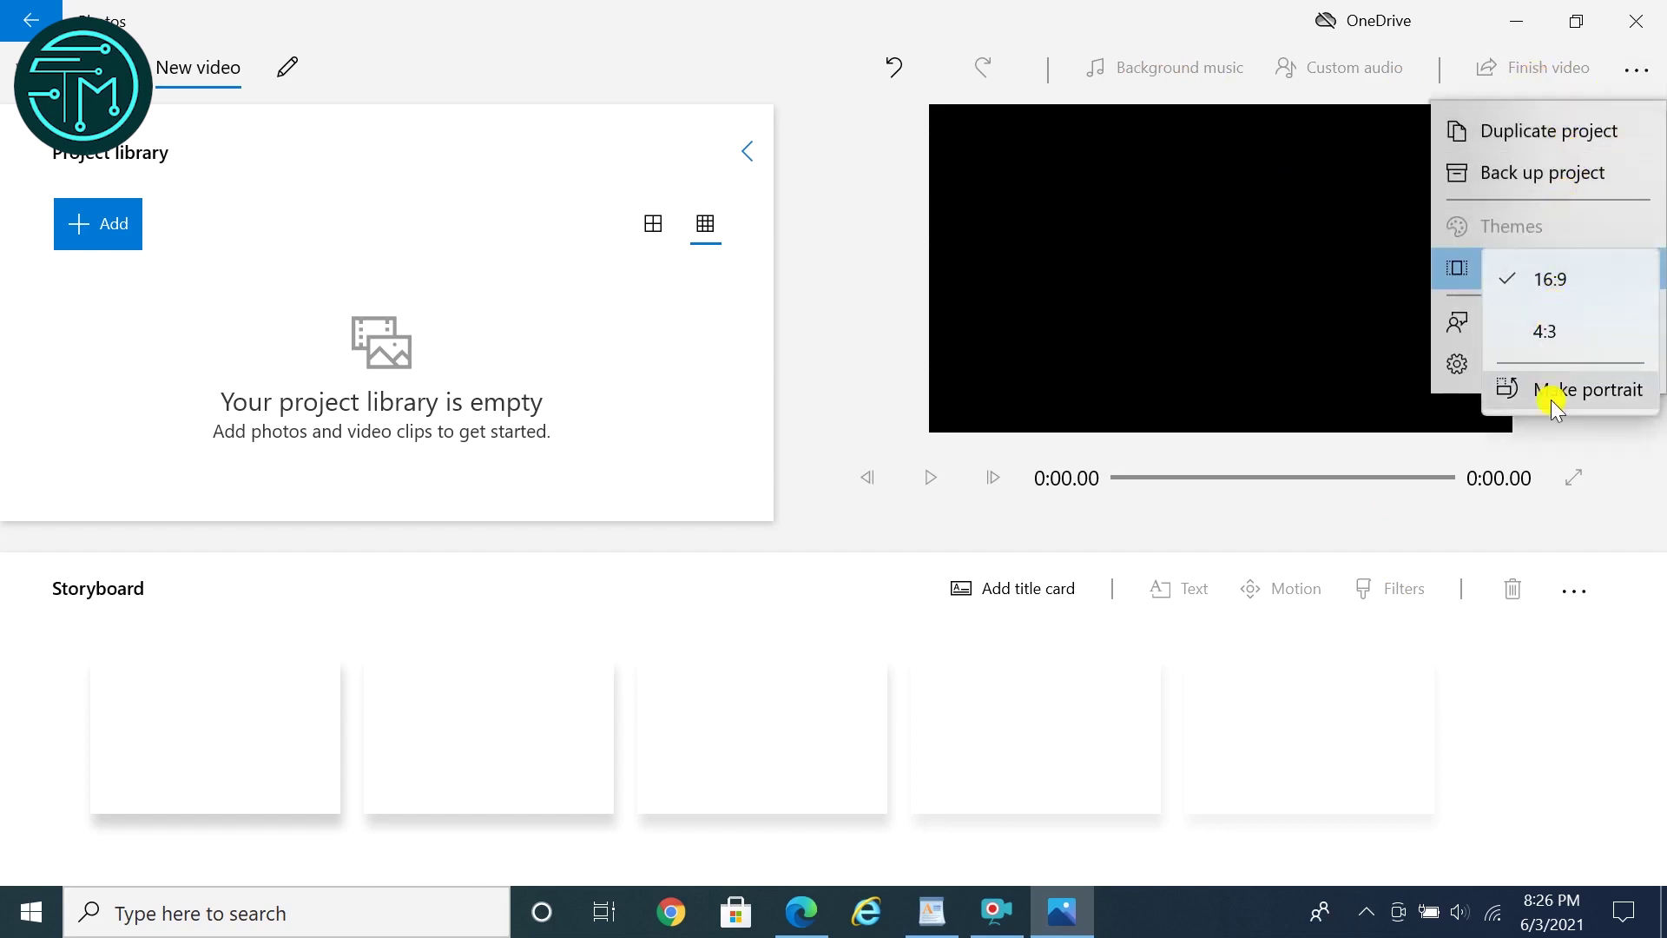
{"action": "left_click", "coordinate": [838, 254]}
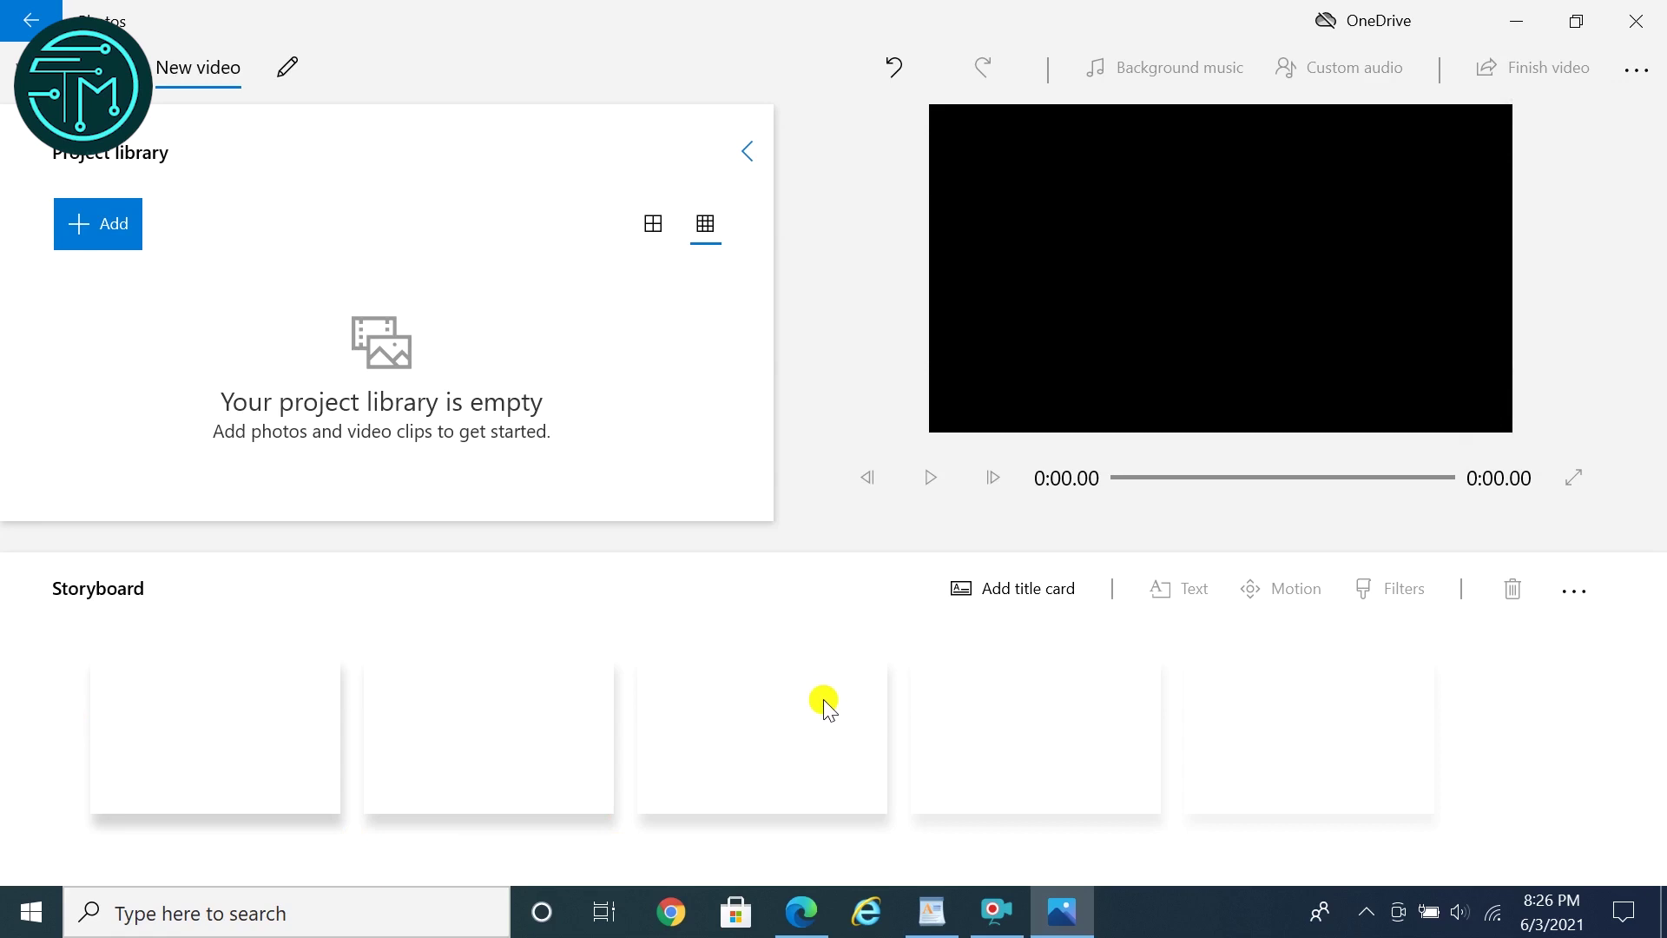
{"action": "left_click", "coordinate": [291, 66]}
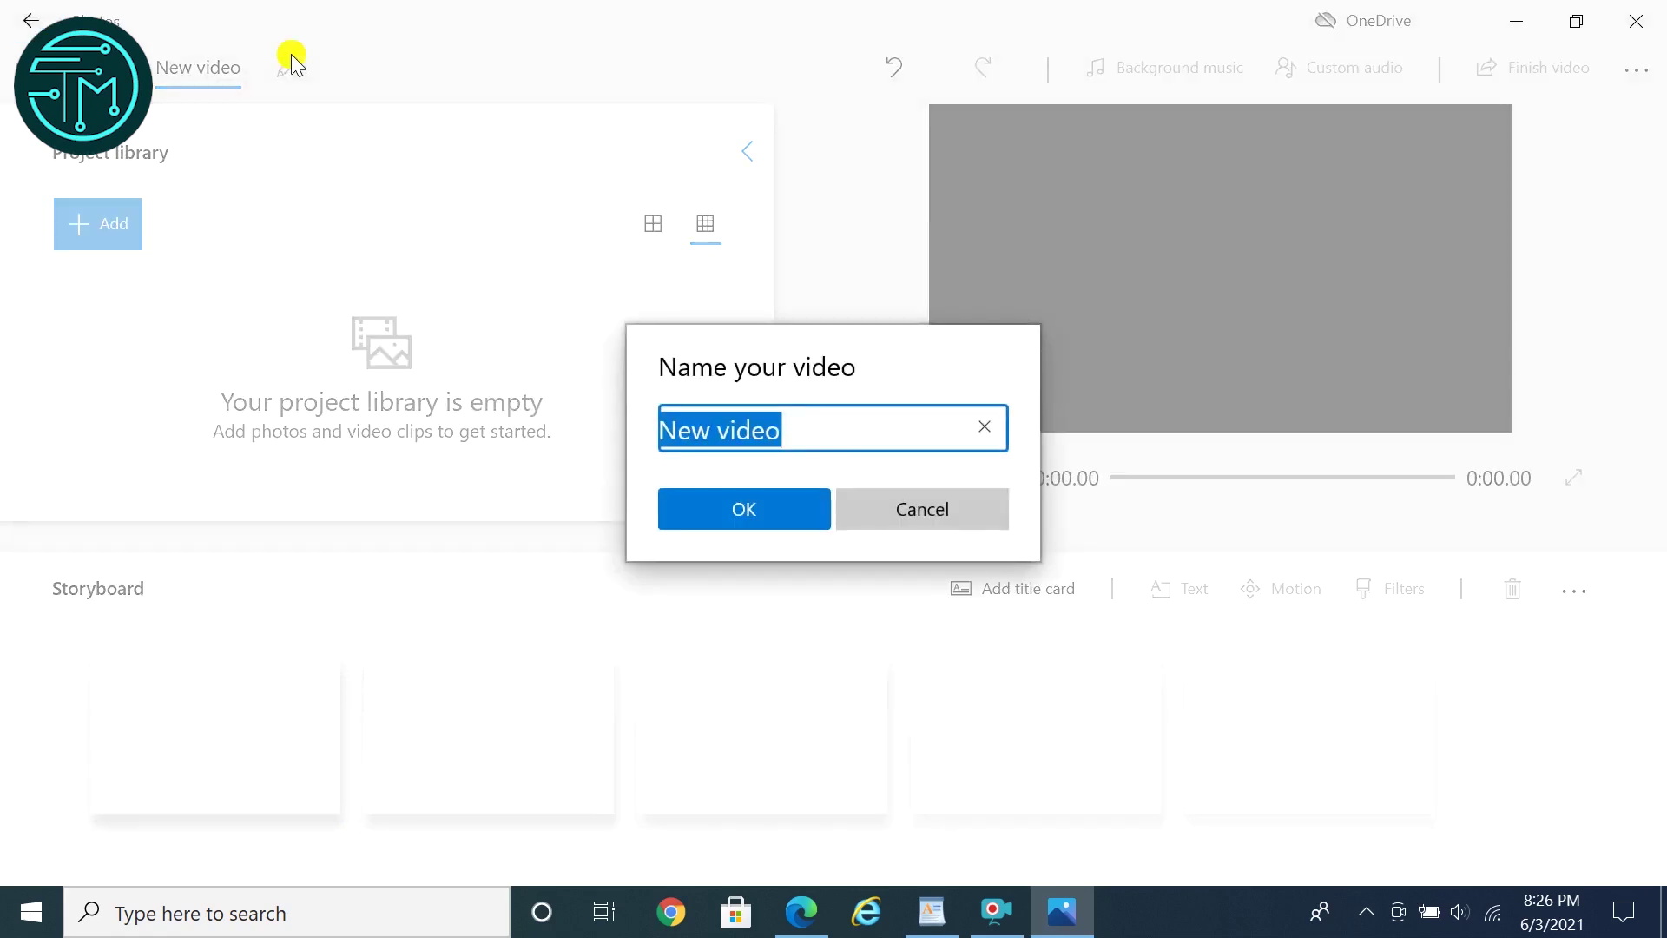
{"action": "left_click", "coordinate": [984, 517]}
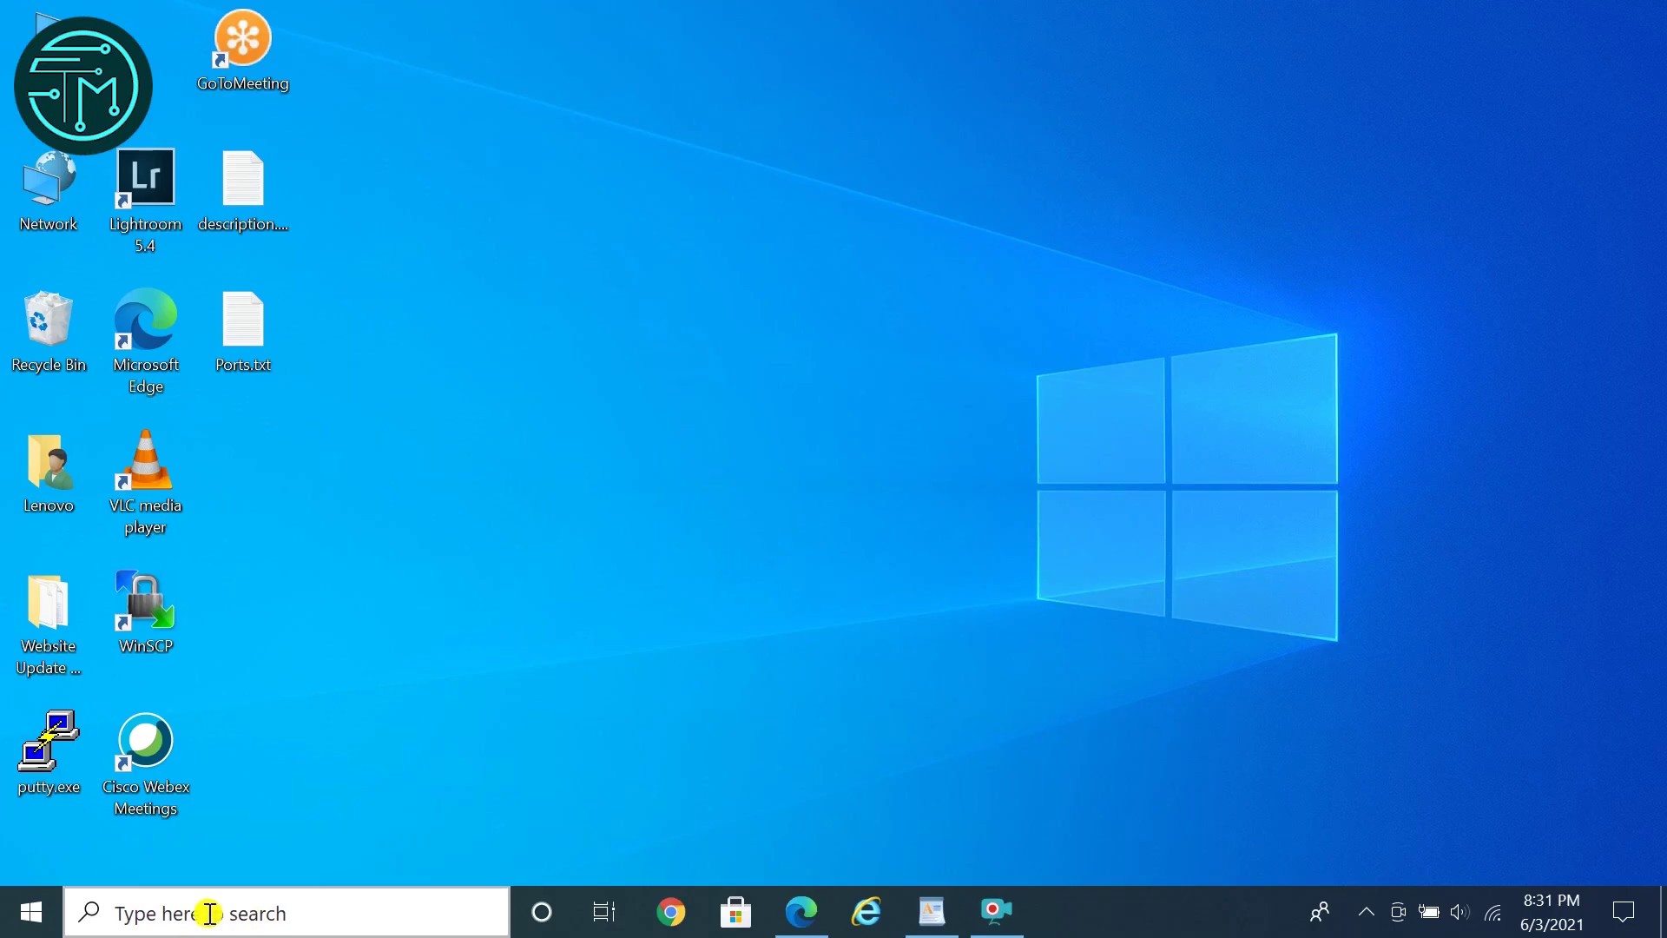
Open Night light settings via a 'night' search, turn it on now, and adjust its strength
{"action": "left_click", "coordinate": [208, 913]}
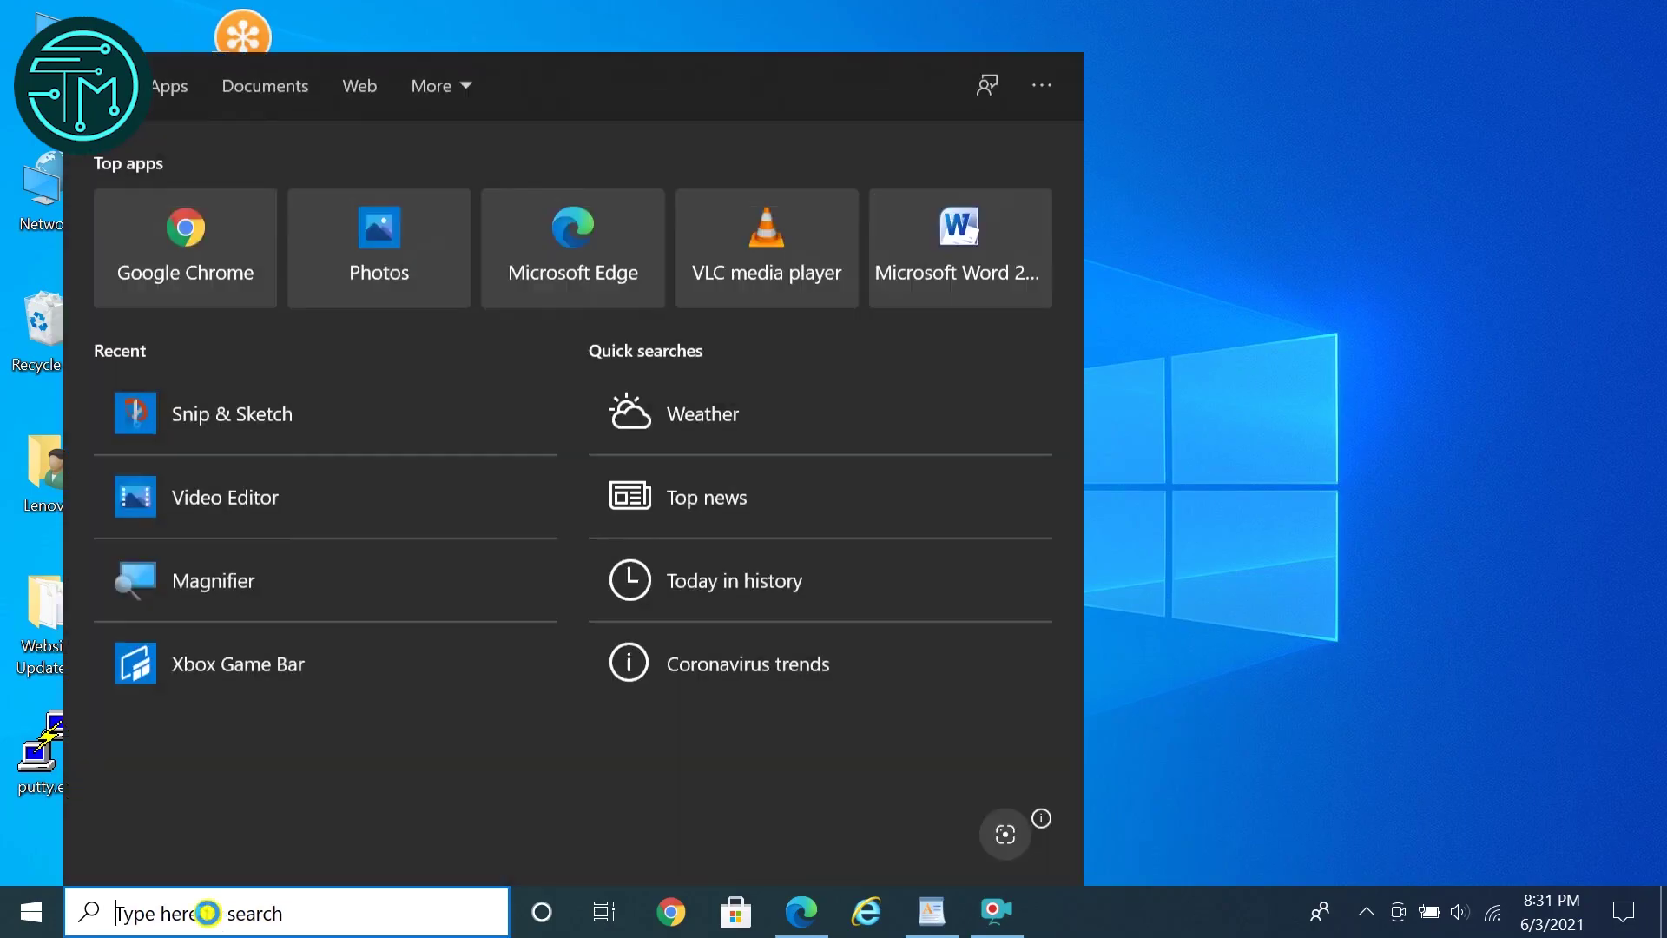
{"action": "type", "text": "night"}
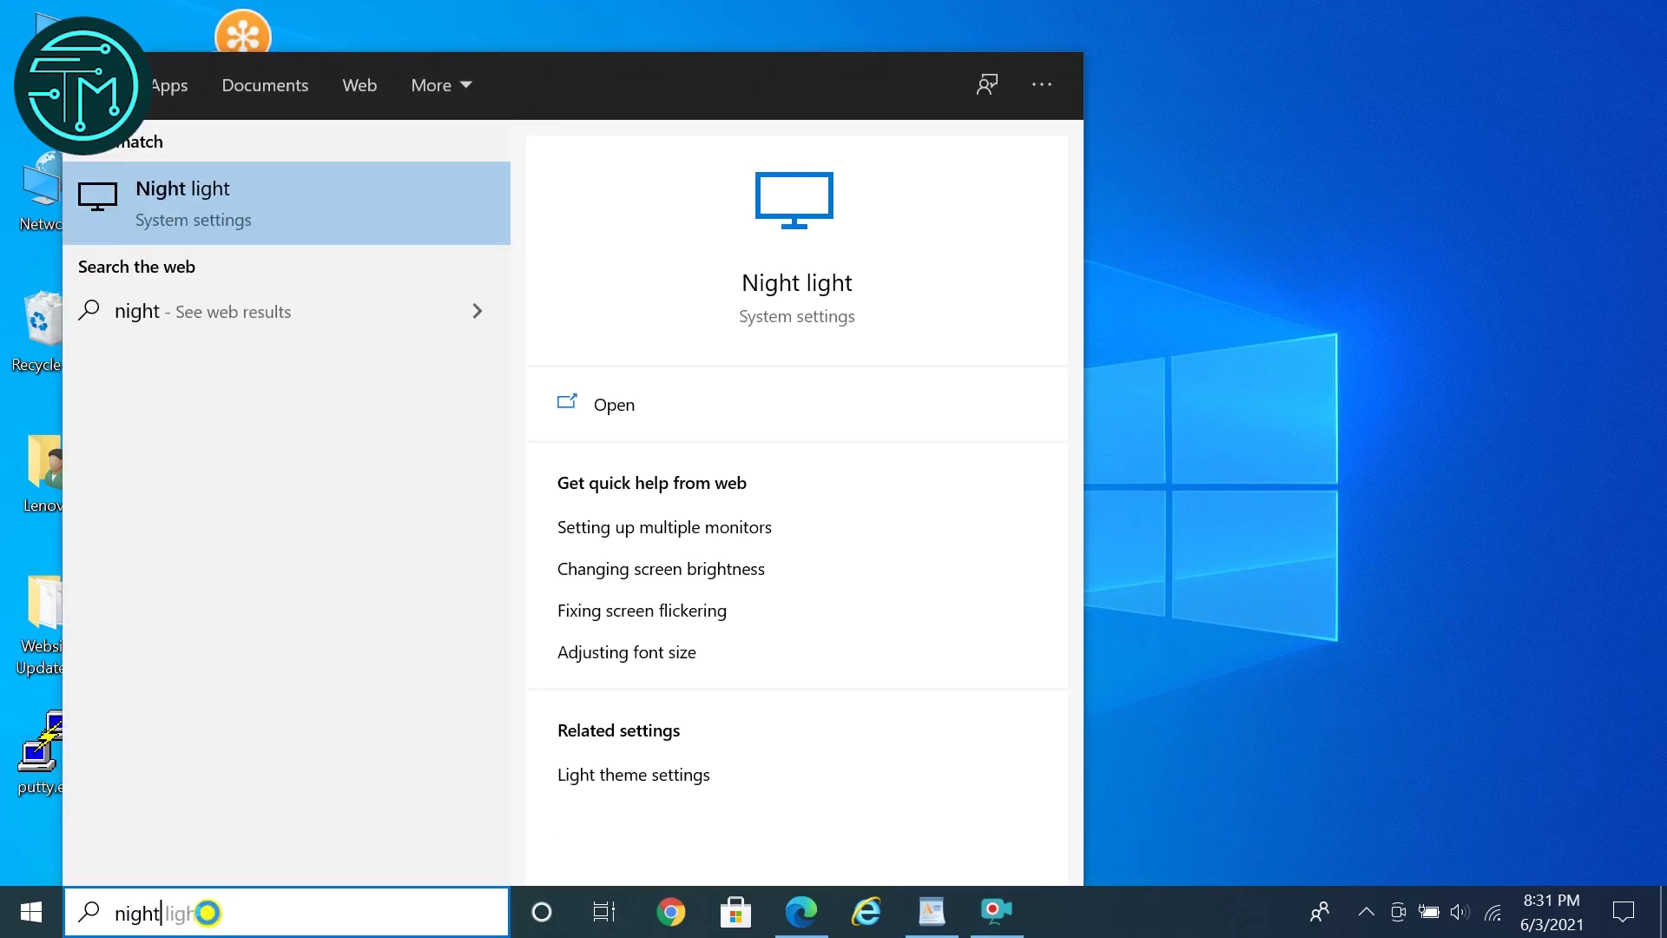
{"action": "left_click", "coordinate": [242, 198]}
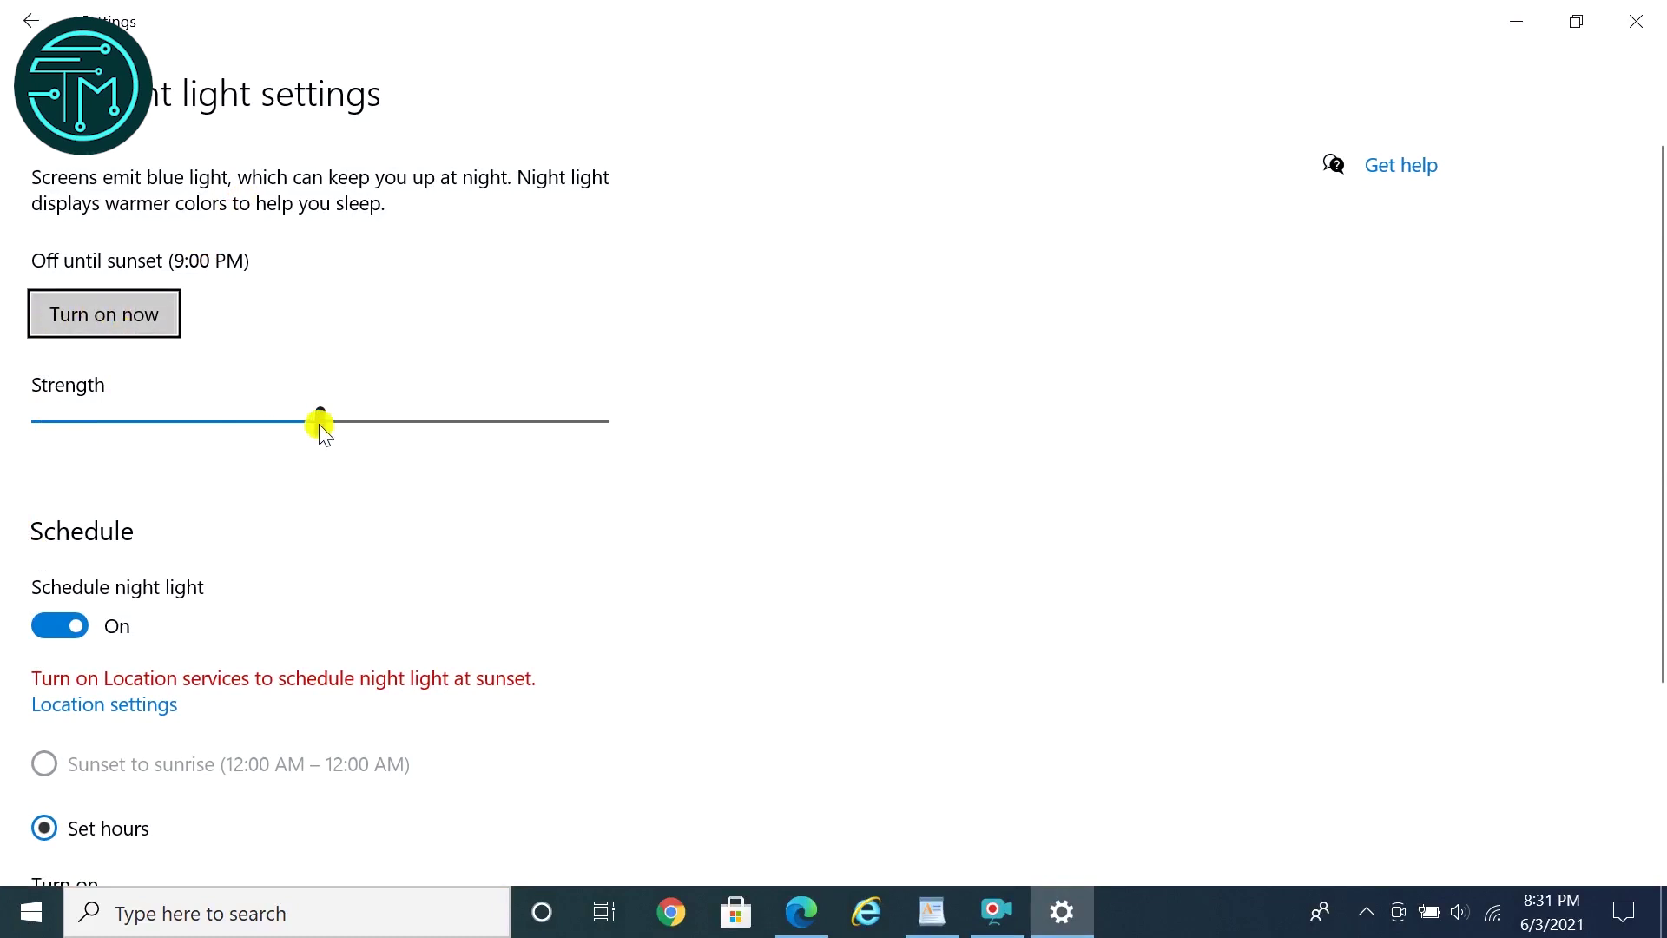
{"action": "left_click", "coordinate": [102, 310]}
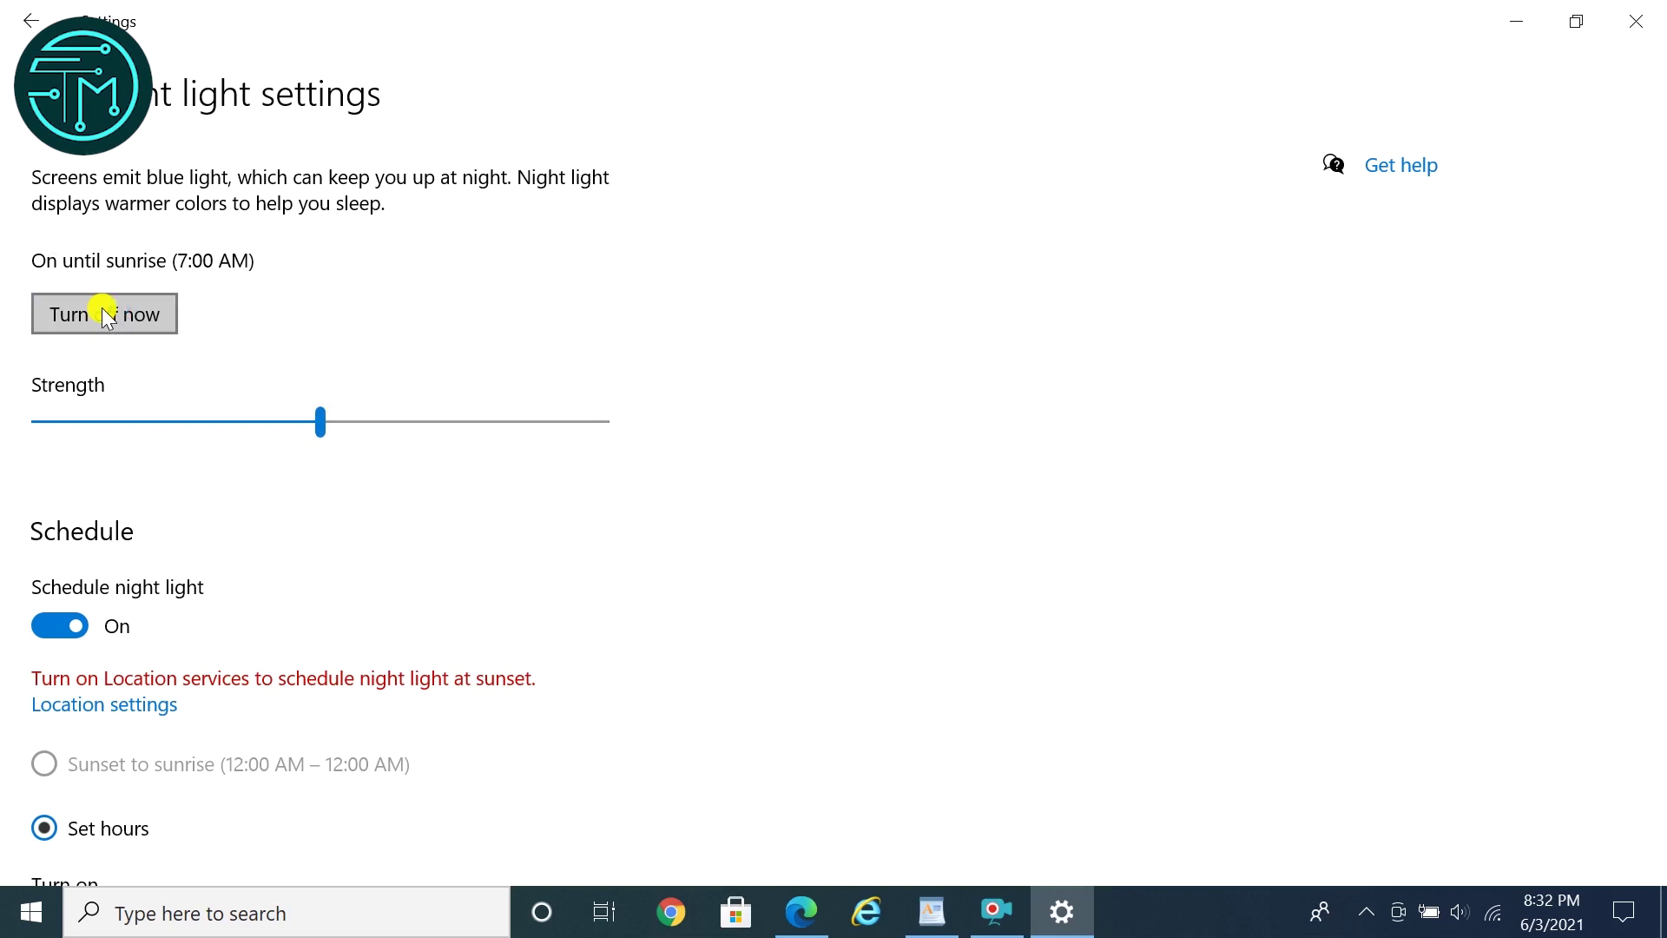
{"action": "mouse_move", "coordinate": [320, 426]}
{"action": "left_mouse_down"}
{"action": "mouse_move", "coordinate": [535, 428]}
{"action": "mouse_move", "coordinate": [301, 427]}
{"action": "mouse_move", "coordinate": [321, 429]}
{"action": "left_mouse_up"}
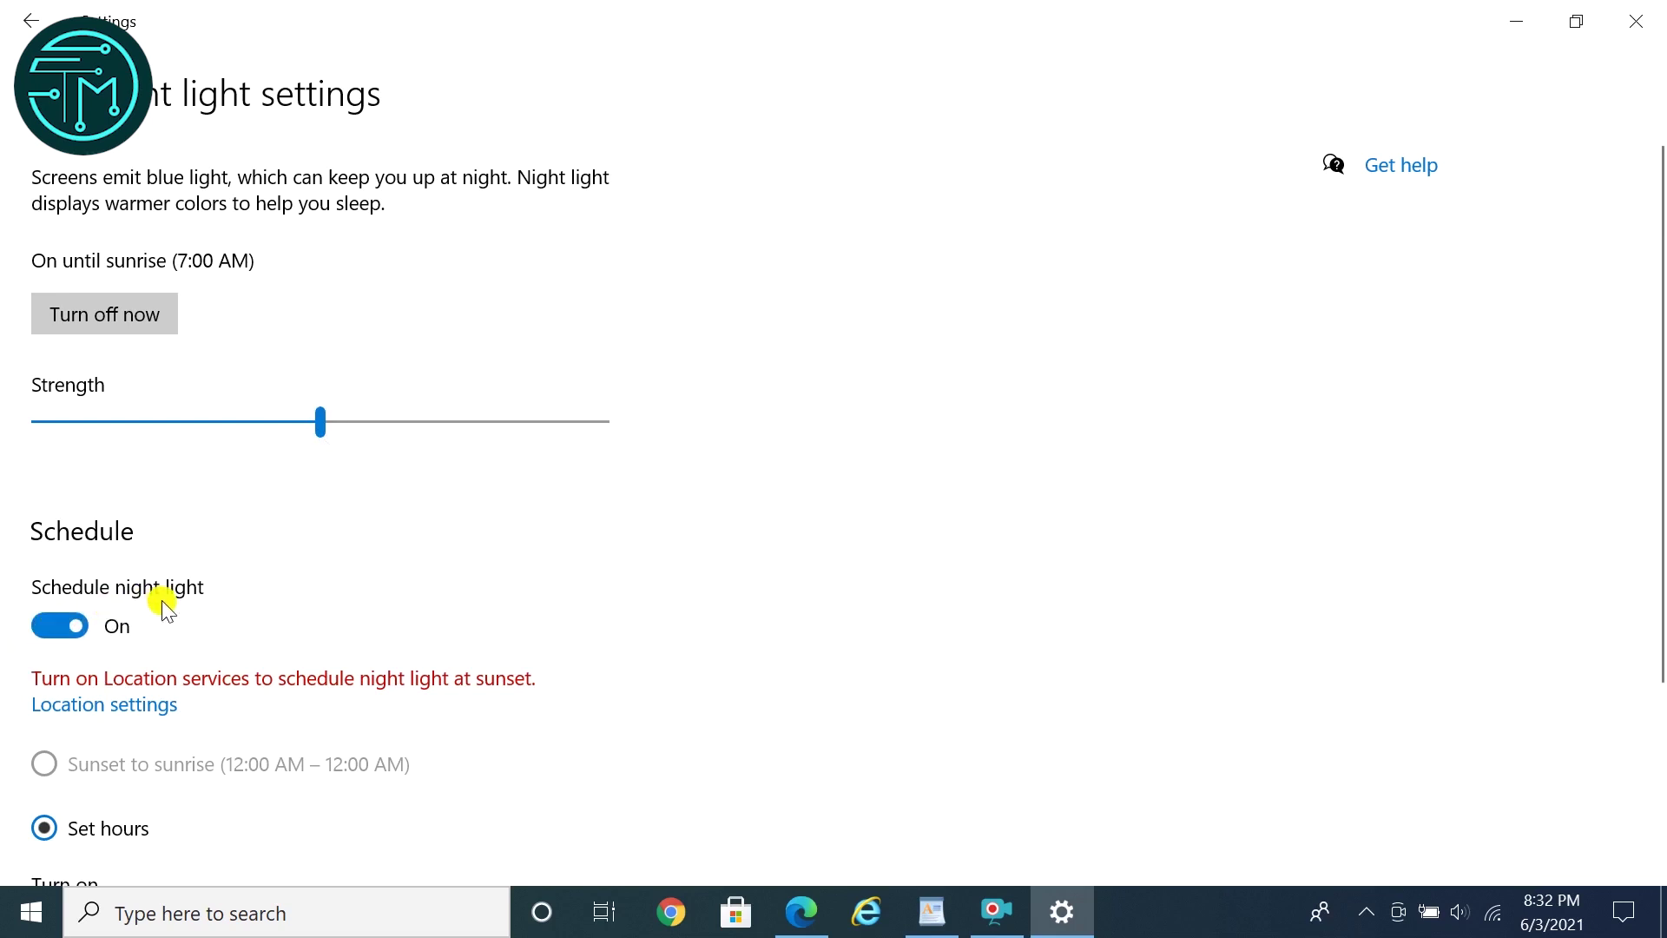
Review the scheduled 9:00 PM to 7:00 AM hours, then switch Night light off
{"action": "scroll", "coordinate": [297, 717], "scroll_direction": "down", "scroll_amount": 1}
{"action": "scroll", "coordinate": [330, 718], "scroll_direction": "down", "scroll_amount": 2}
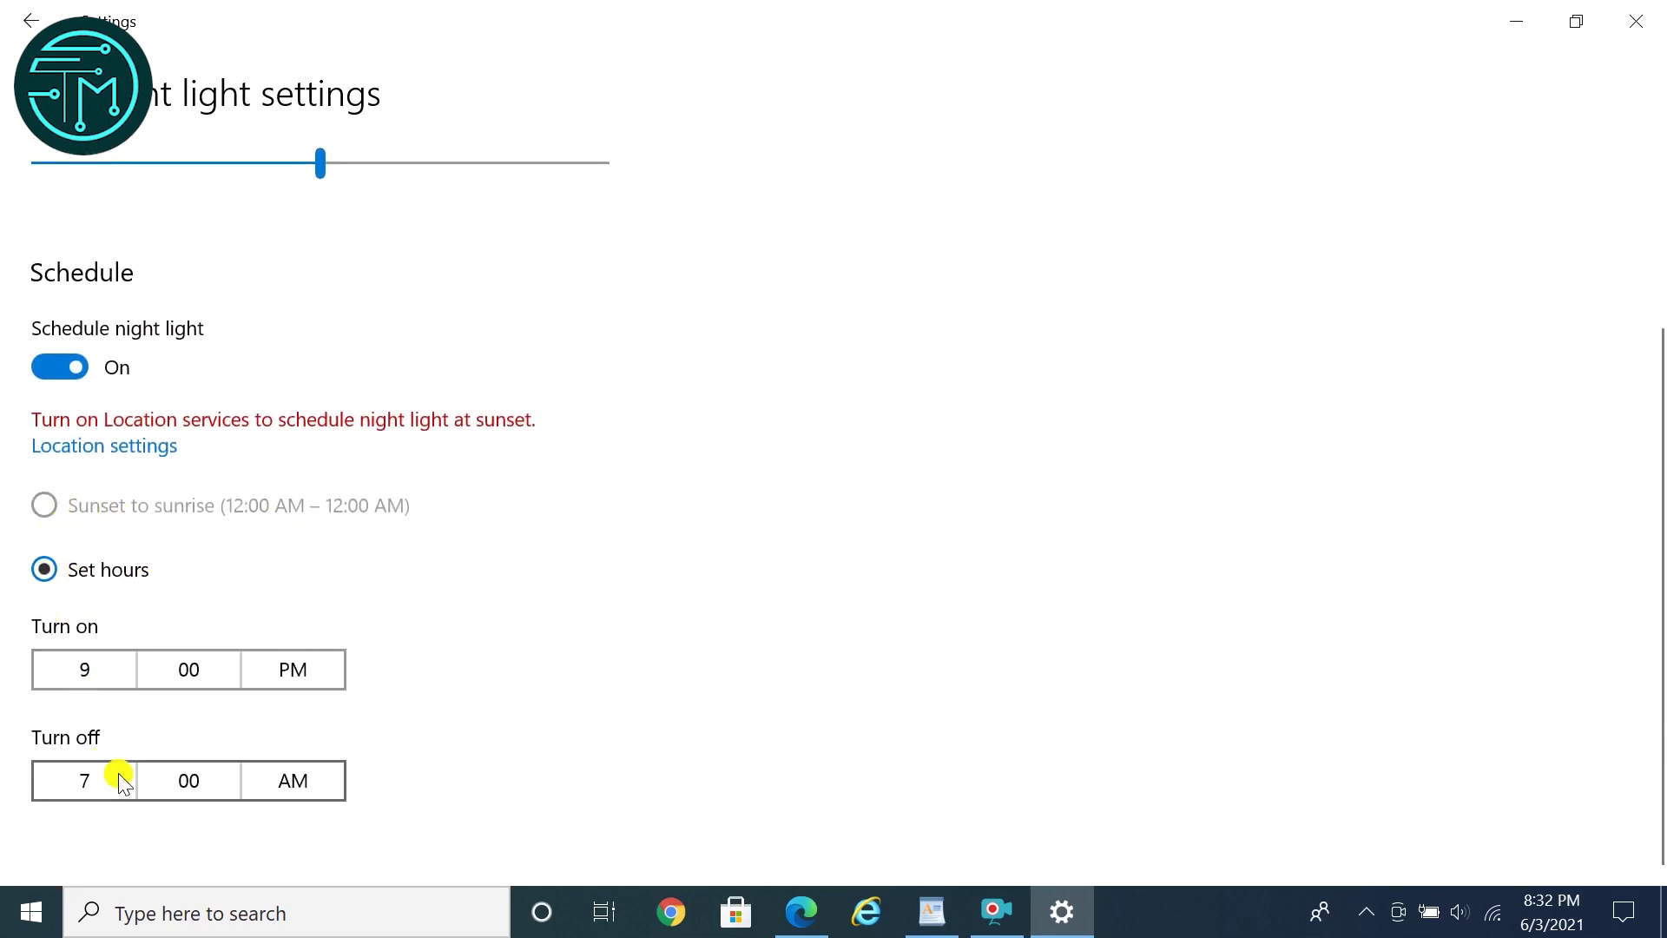
{"action": "scroll", "coordinate": [428, 685], "scroll_direction": "up", "scroll_amount": 2}
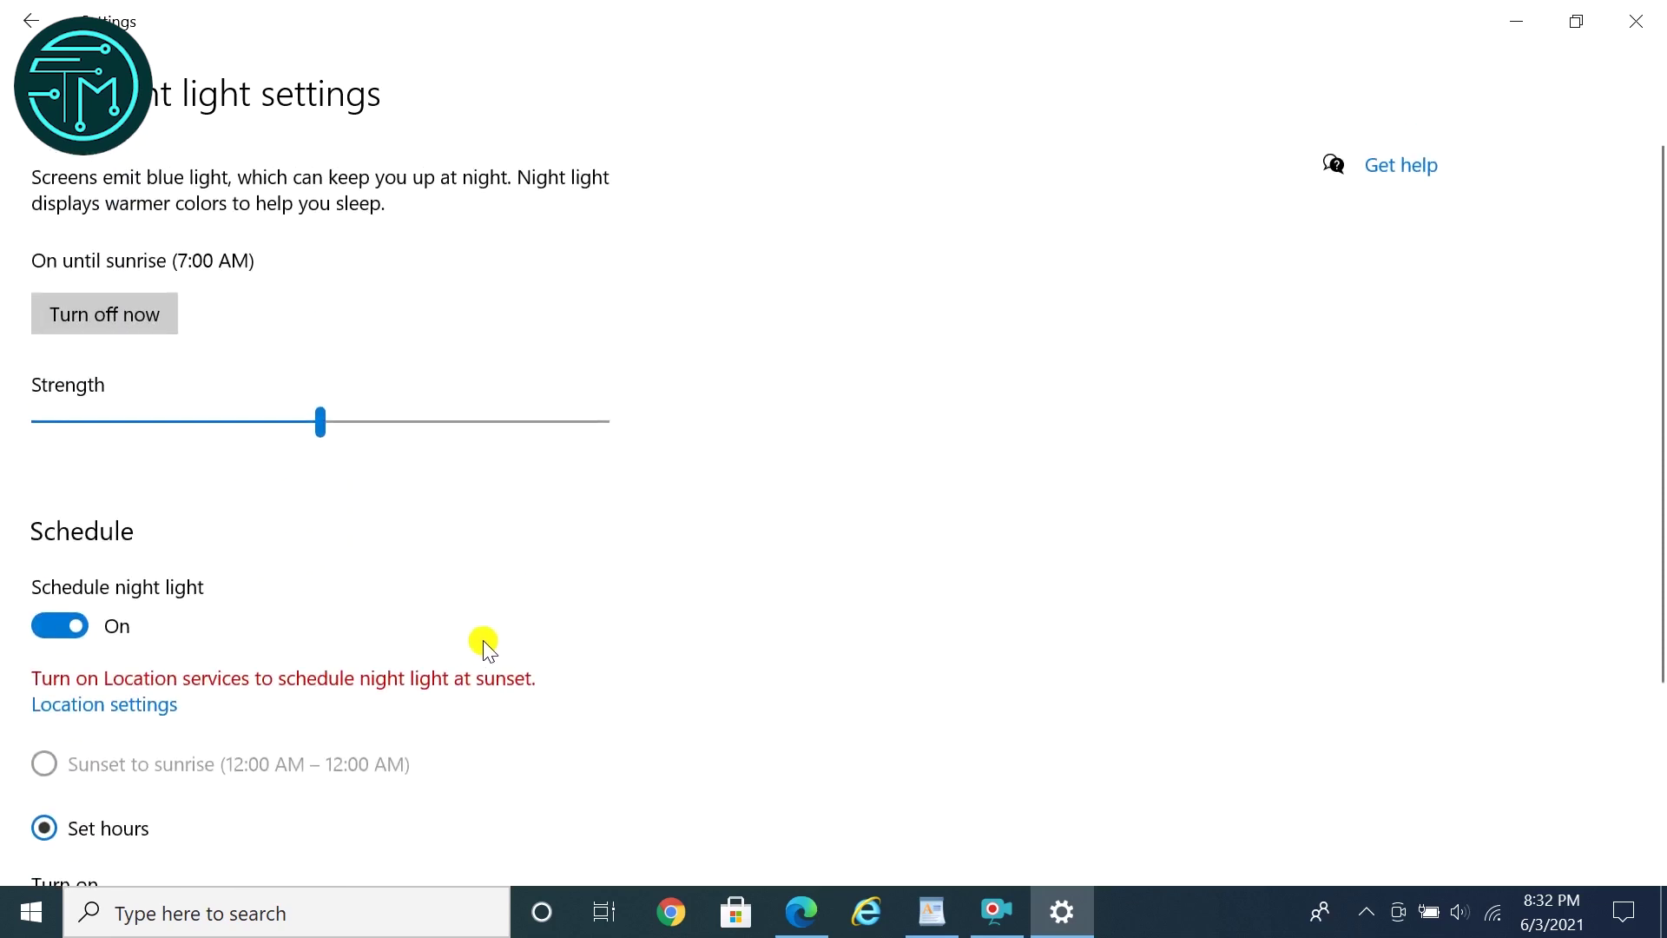
{"action": "left_click", "coordinate": [106, 320]}
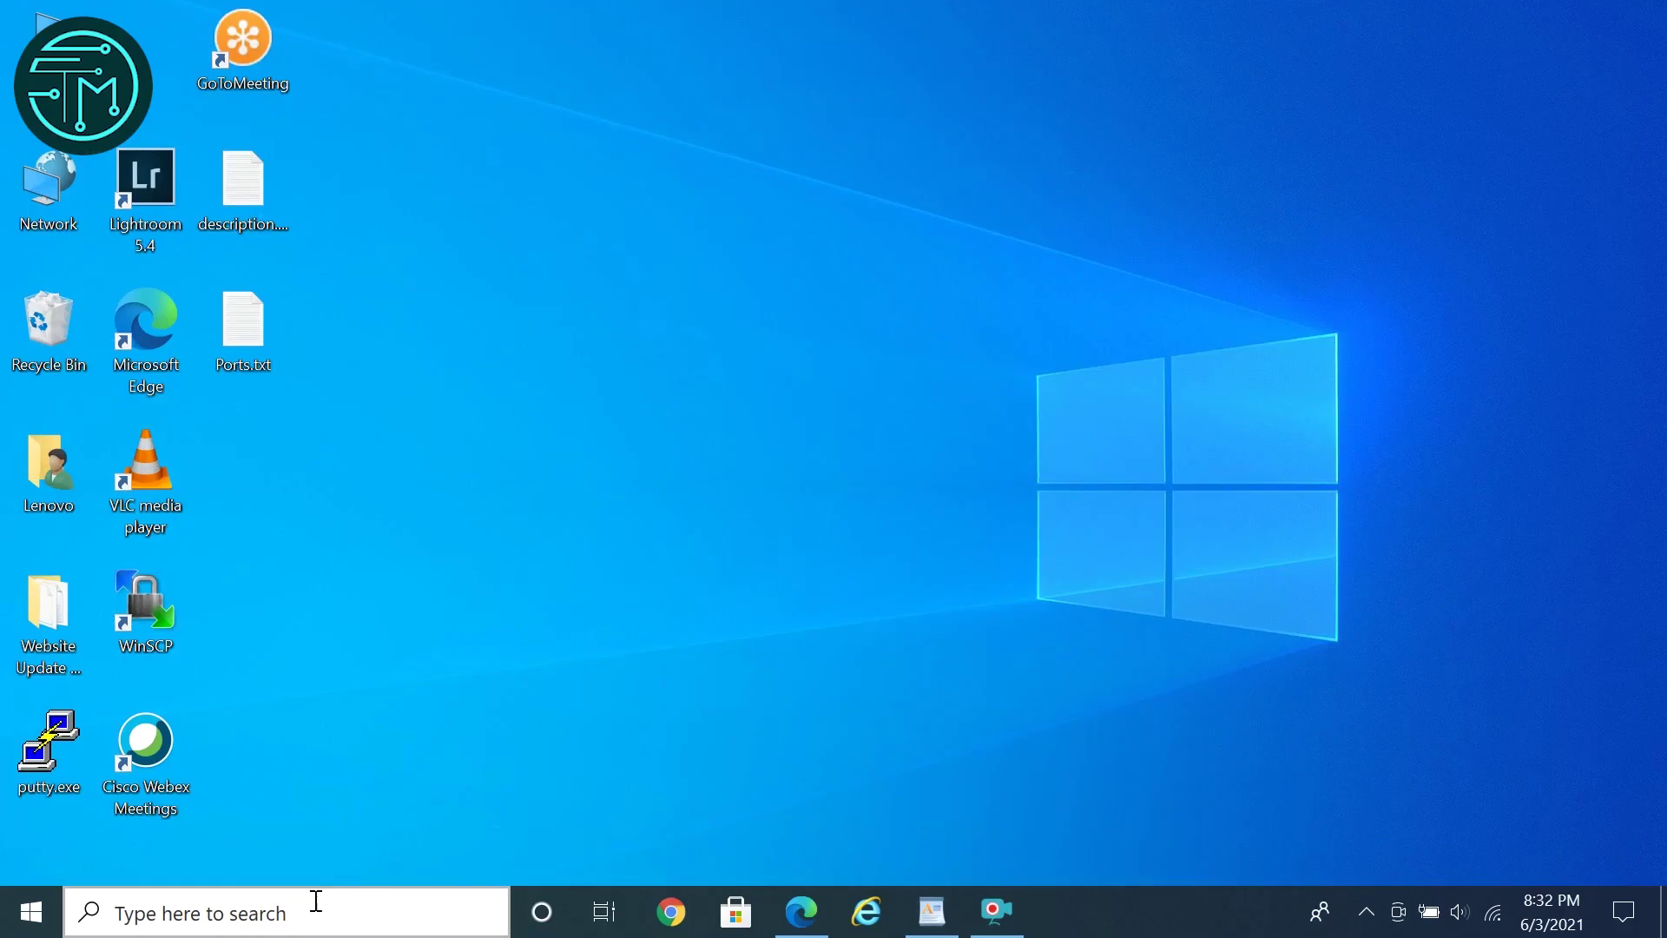
Open Startup Apps in Settings via a 'star' search and browse the app list
{"action": "left_click", "coordinate": [312, 899]}
{"action": "type", "text": "s"}
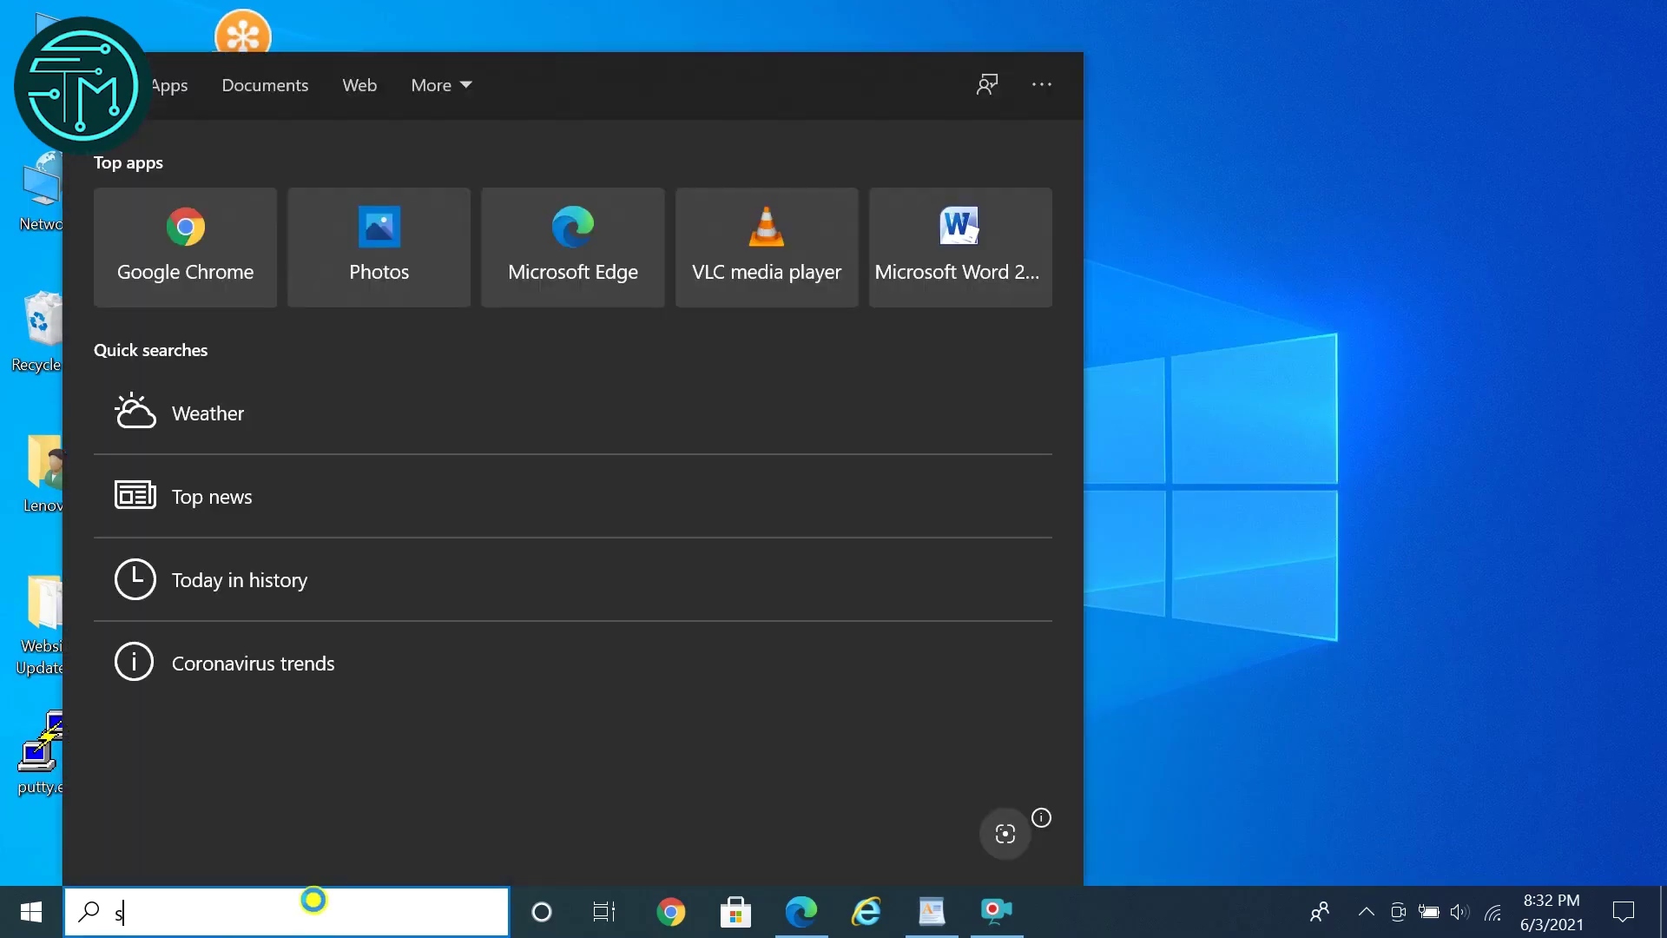
{"action": "type", "text": "tar"}
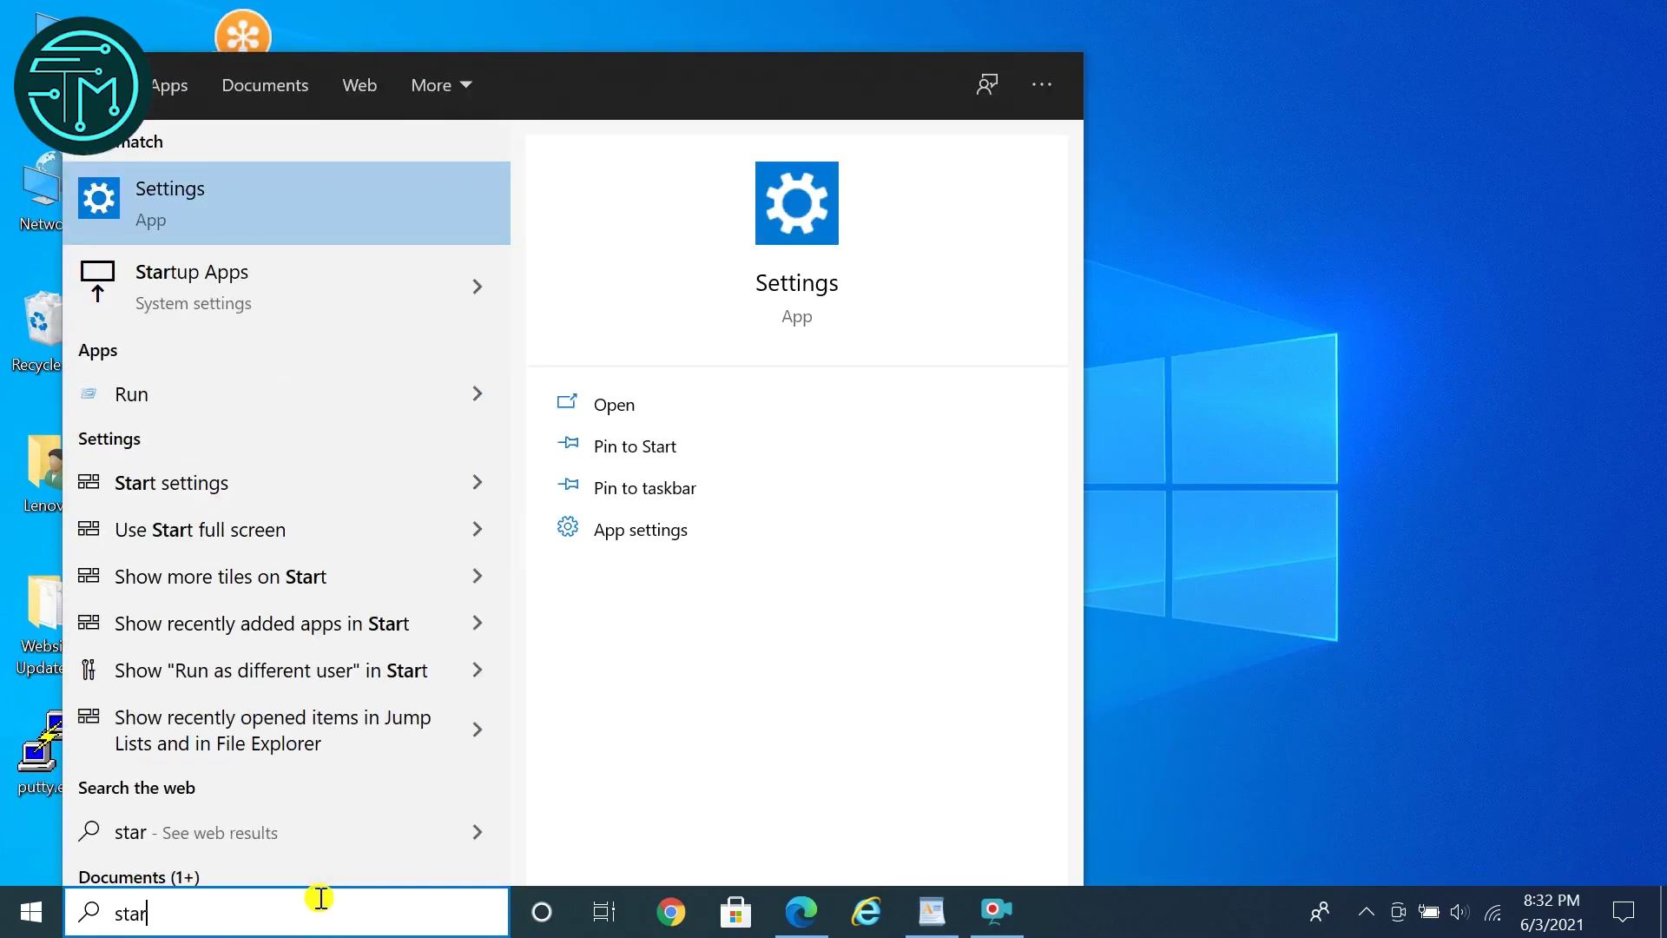
{"action": "left_click", "coordinate": [253, 283]}
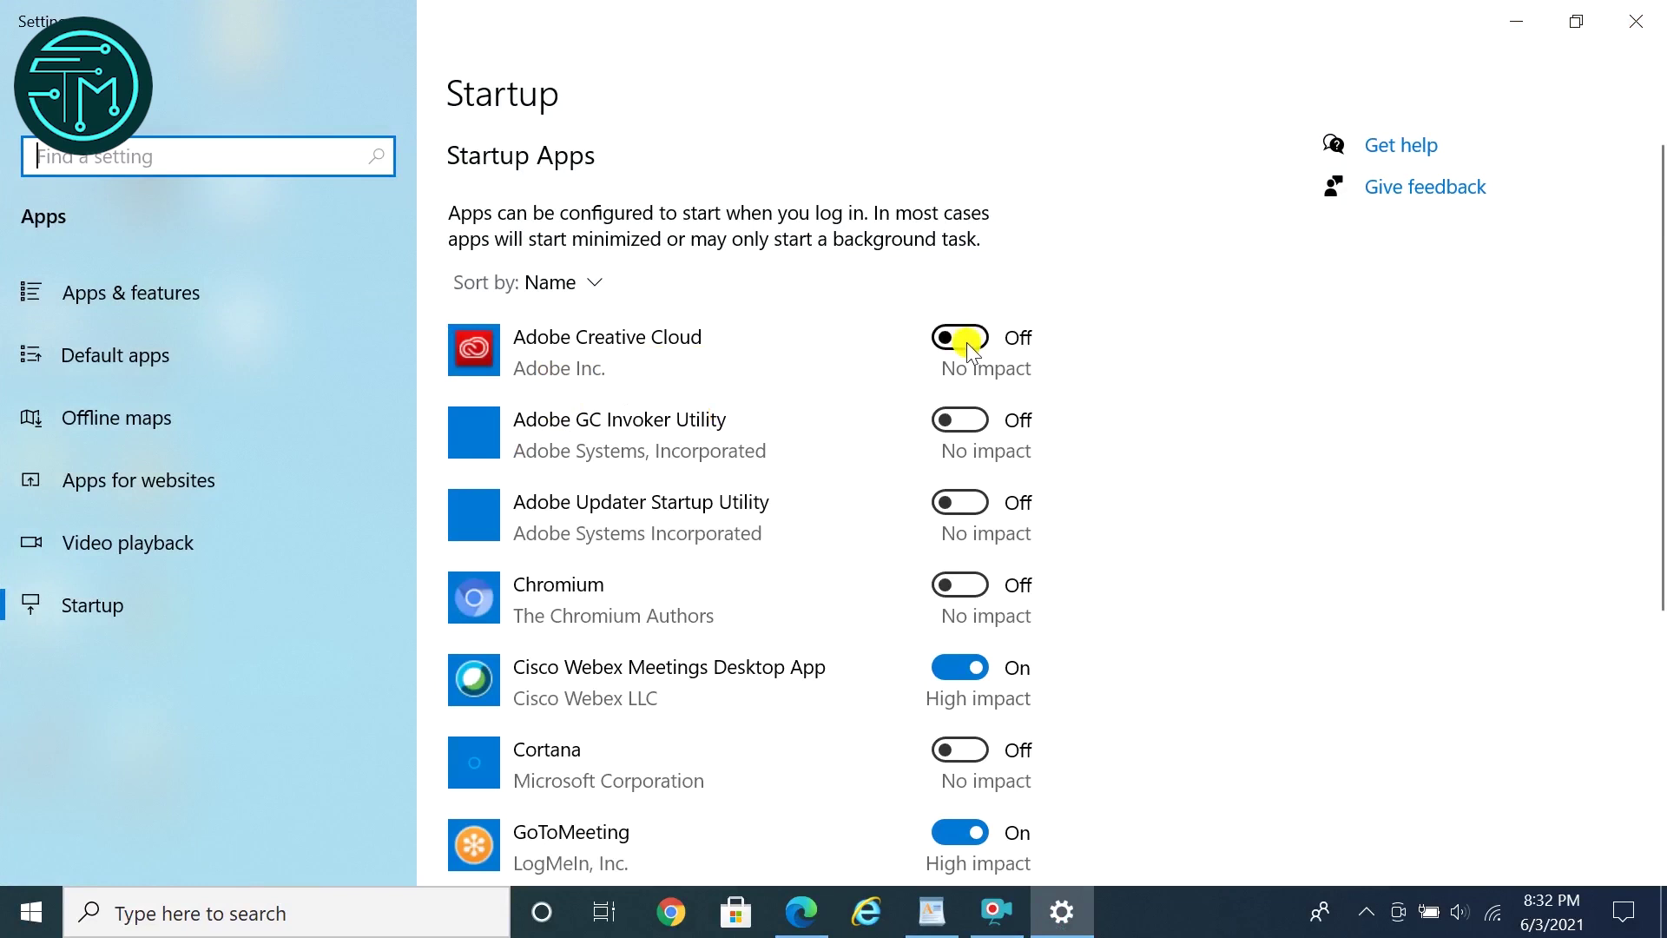
{"action": "scroll", "coordinate": [965, 347], "scroll_direction": "down", "scroll_amount": 5}
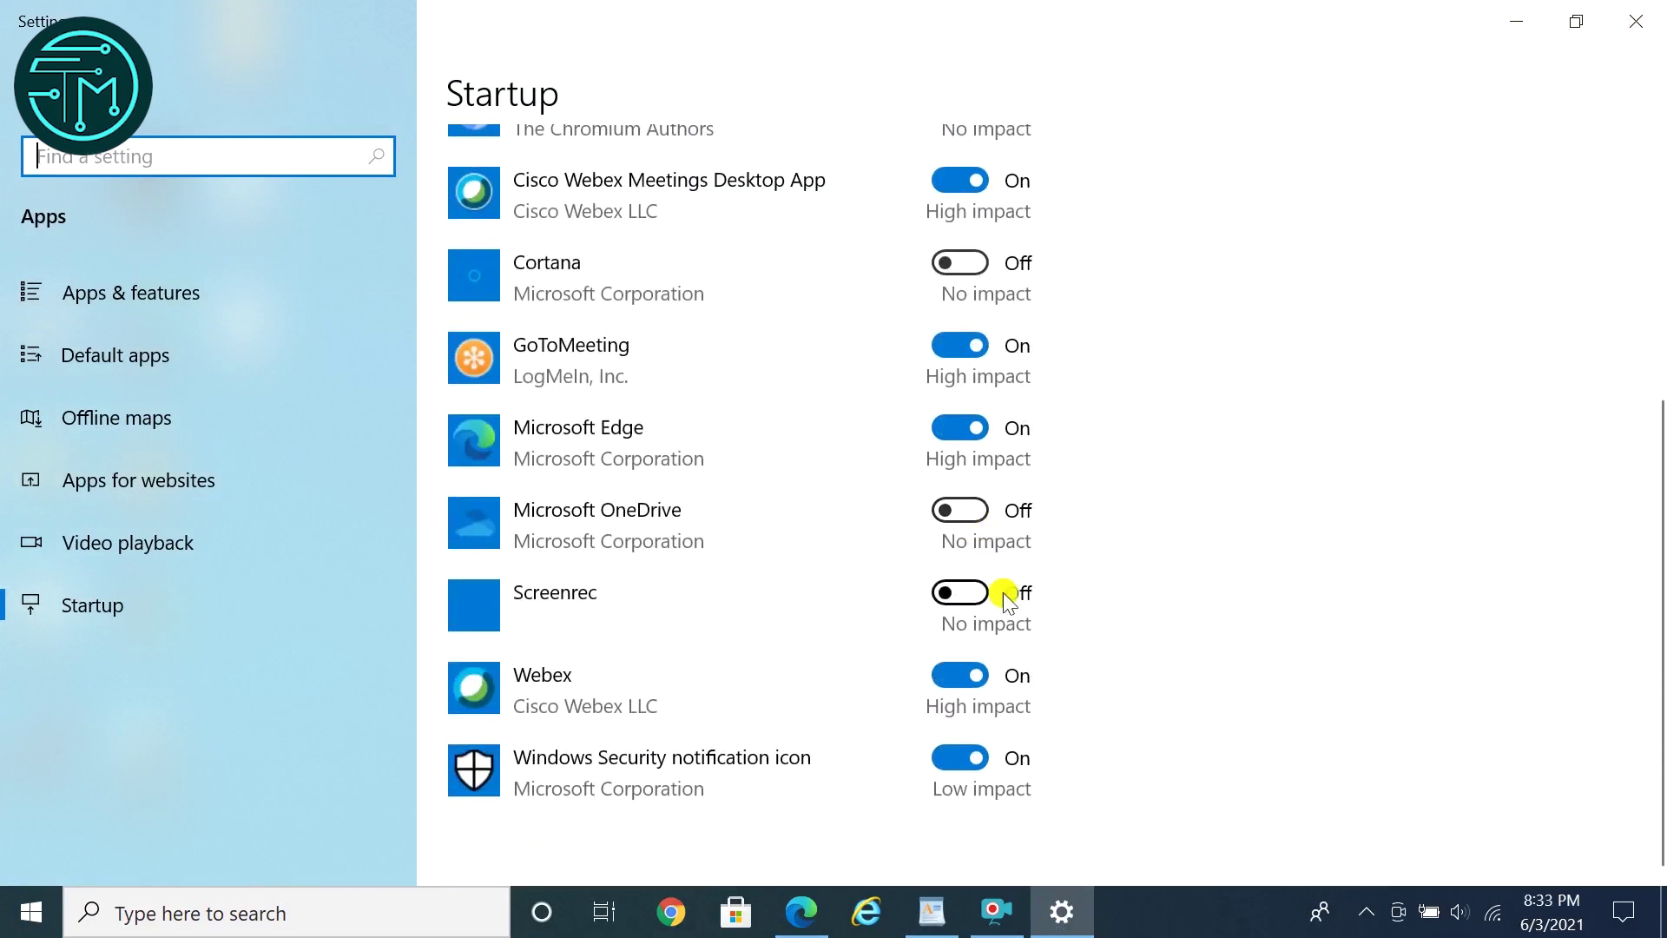
{"action": "scroll", "coordinate": [1068, 696], "scroll_direction": "up", "scroll_amount": 5}
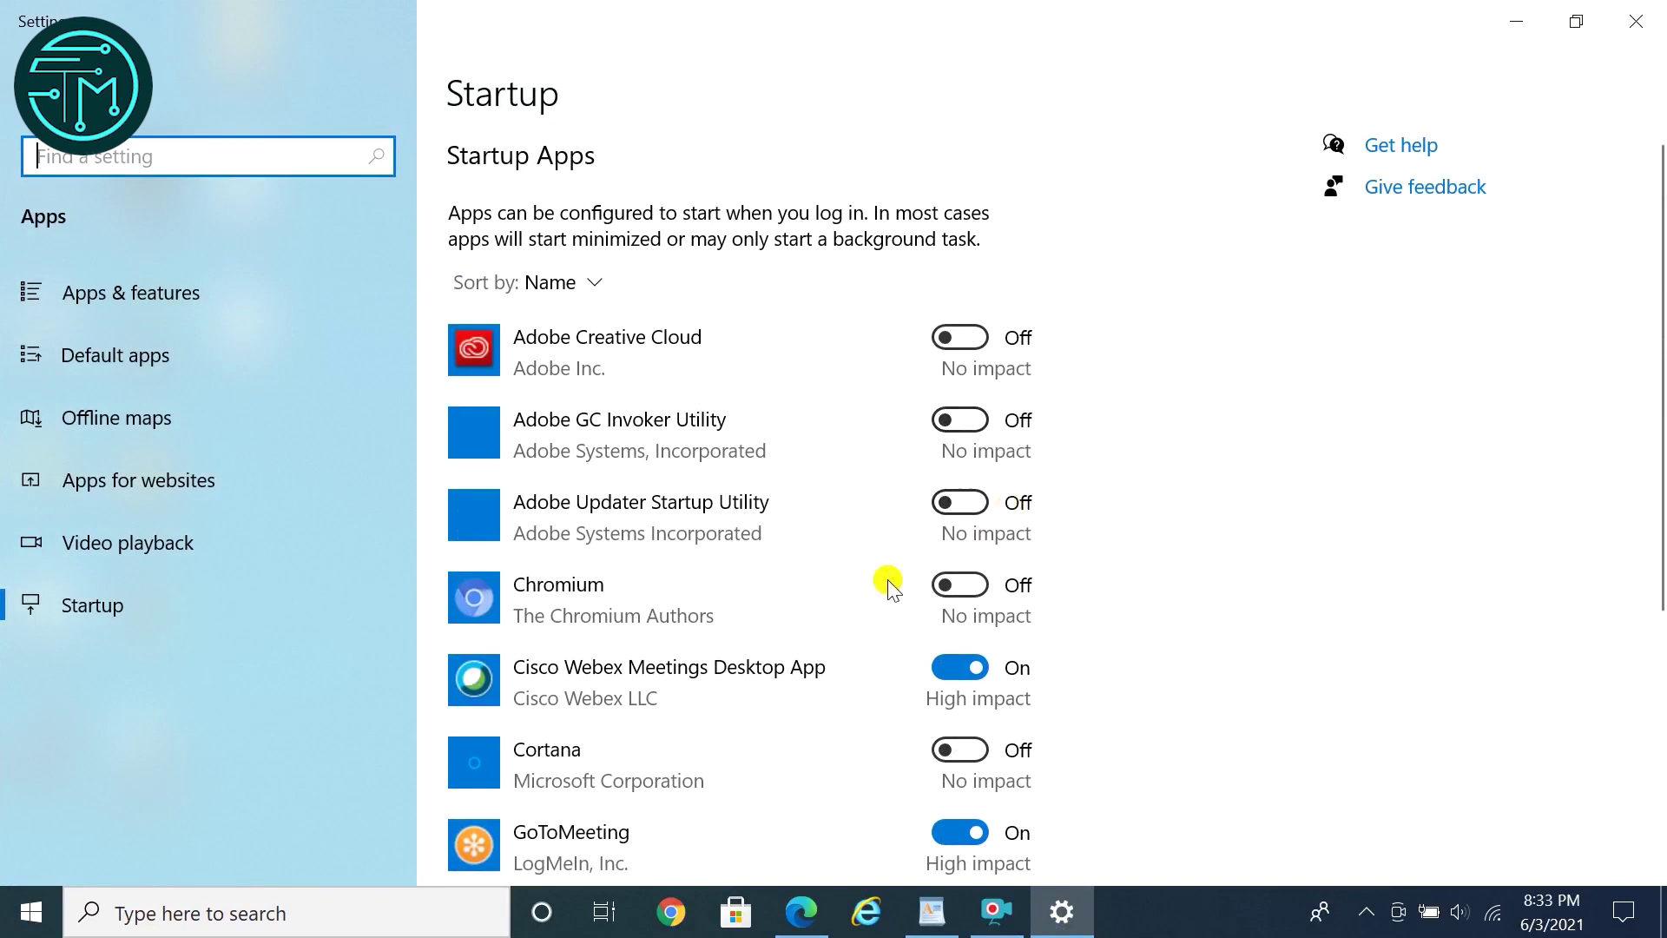
{"action": "scroll", "coordinate": [703, 651], "scroll_direction": "down", "scroll_amount": 2}
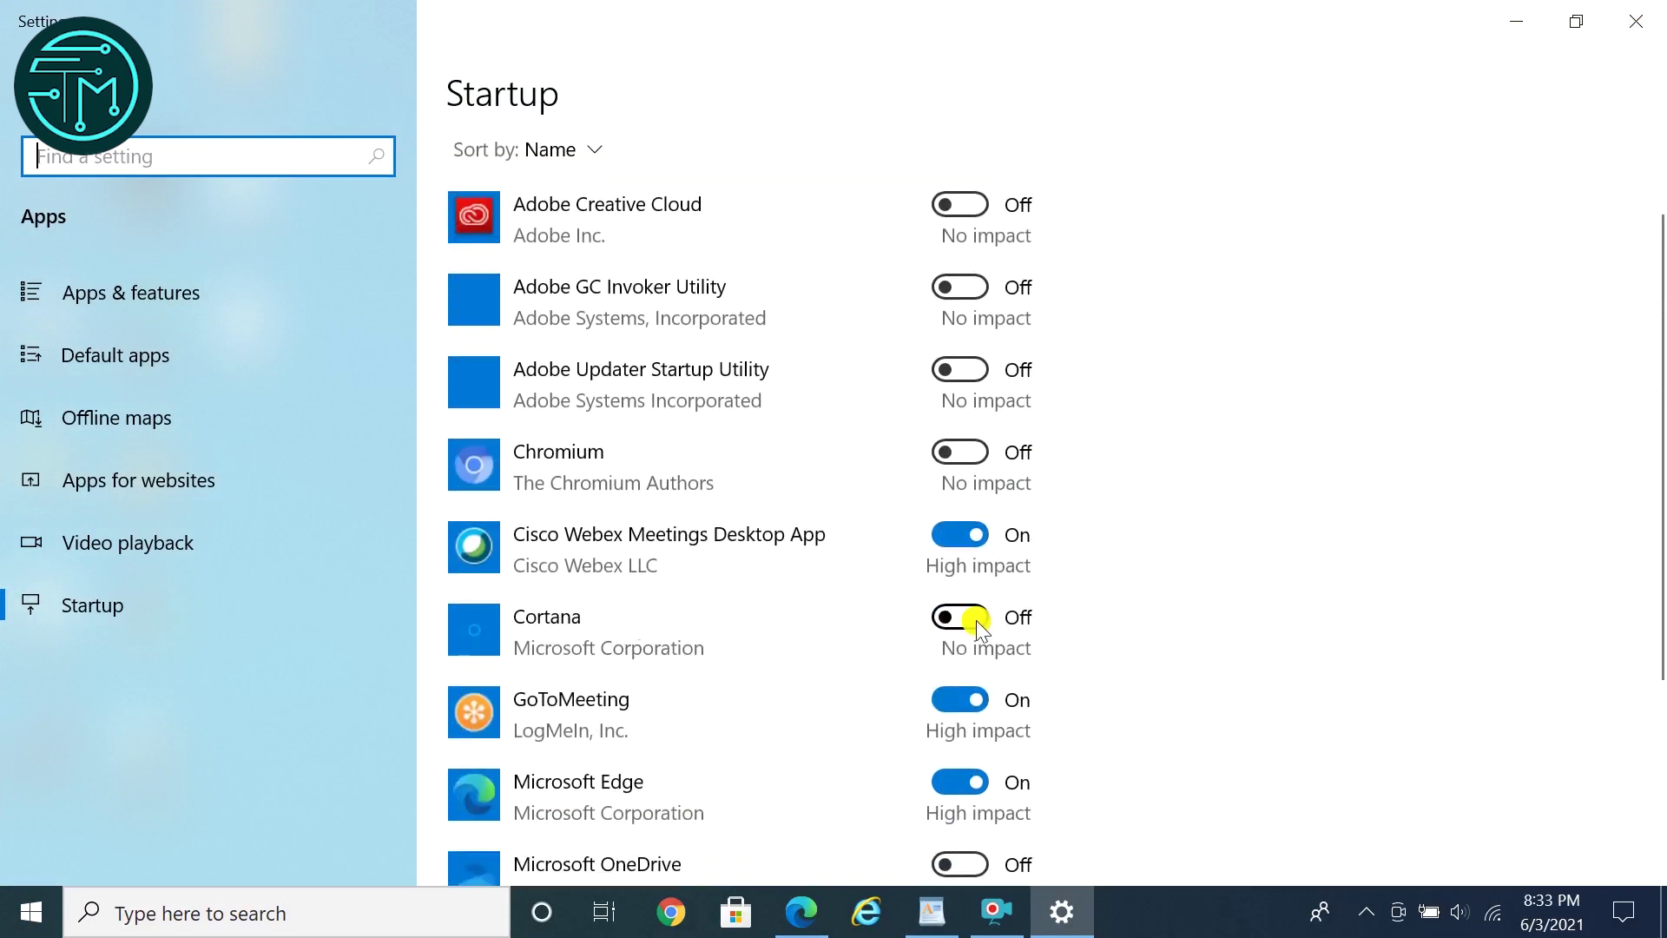
{"action": "scroll", "coordinate": [647, 617], "scroll_direction": "down", "scroll_amount": 2}
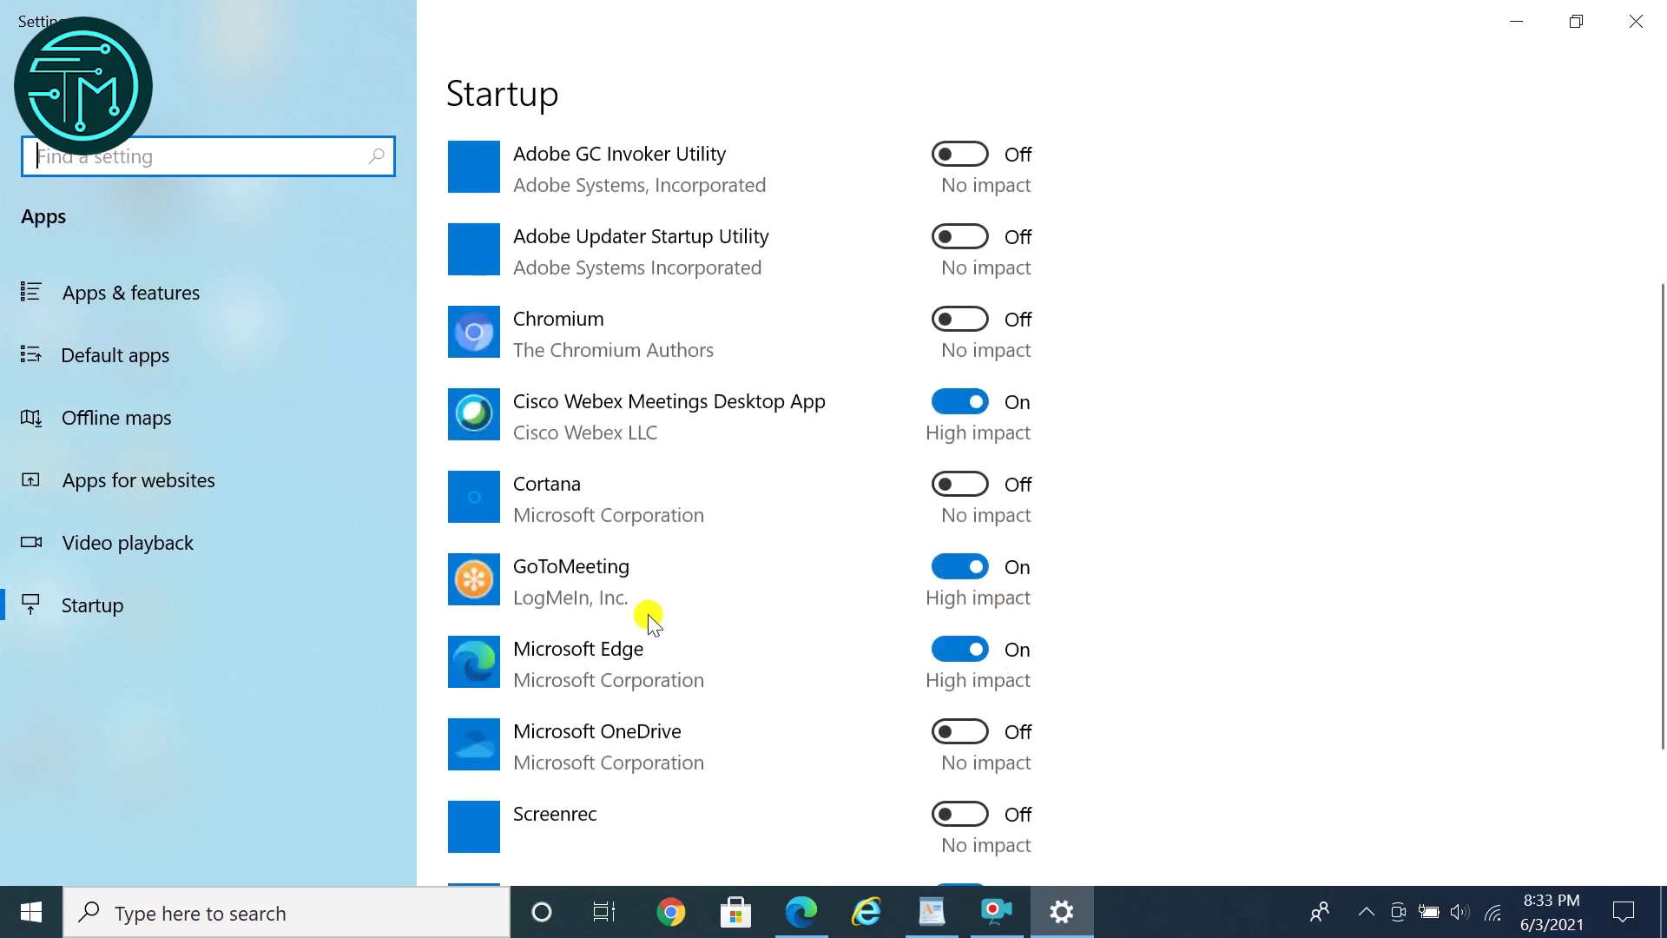
Toggle Microsoft Edge and Webex startup off and back on, leaving both enabled
{"action": "left_click", "coordinate": [957, 649]}
{"action": "left_click", "coordinate": [958, 649]}
{"action": "scroll", "coordinate": [775, 599], "scroll_direction": "down", "scroll_amount": 3}
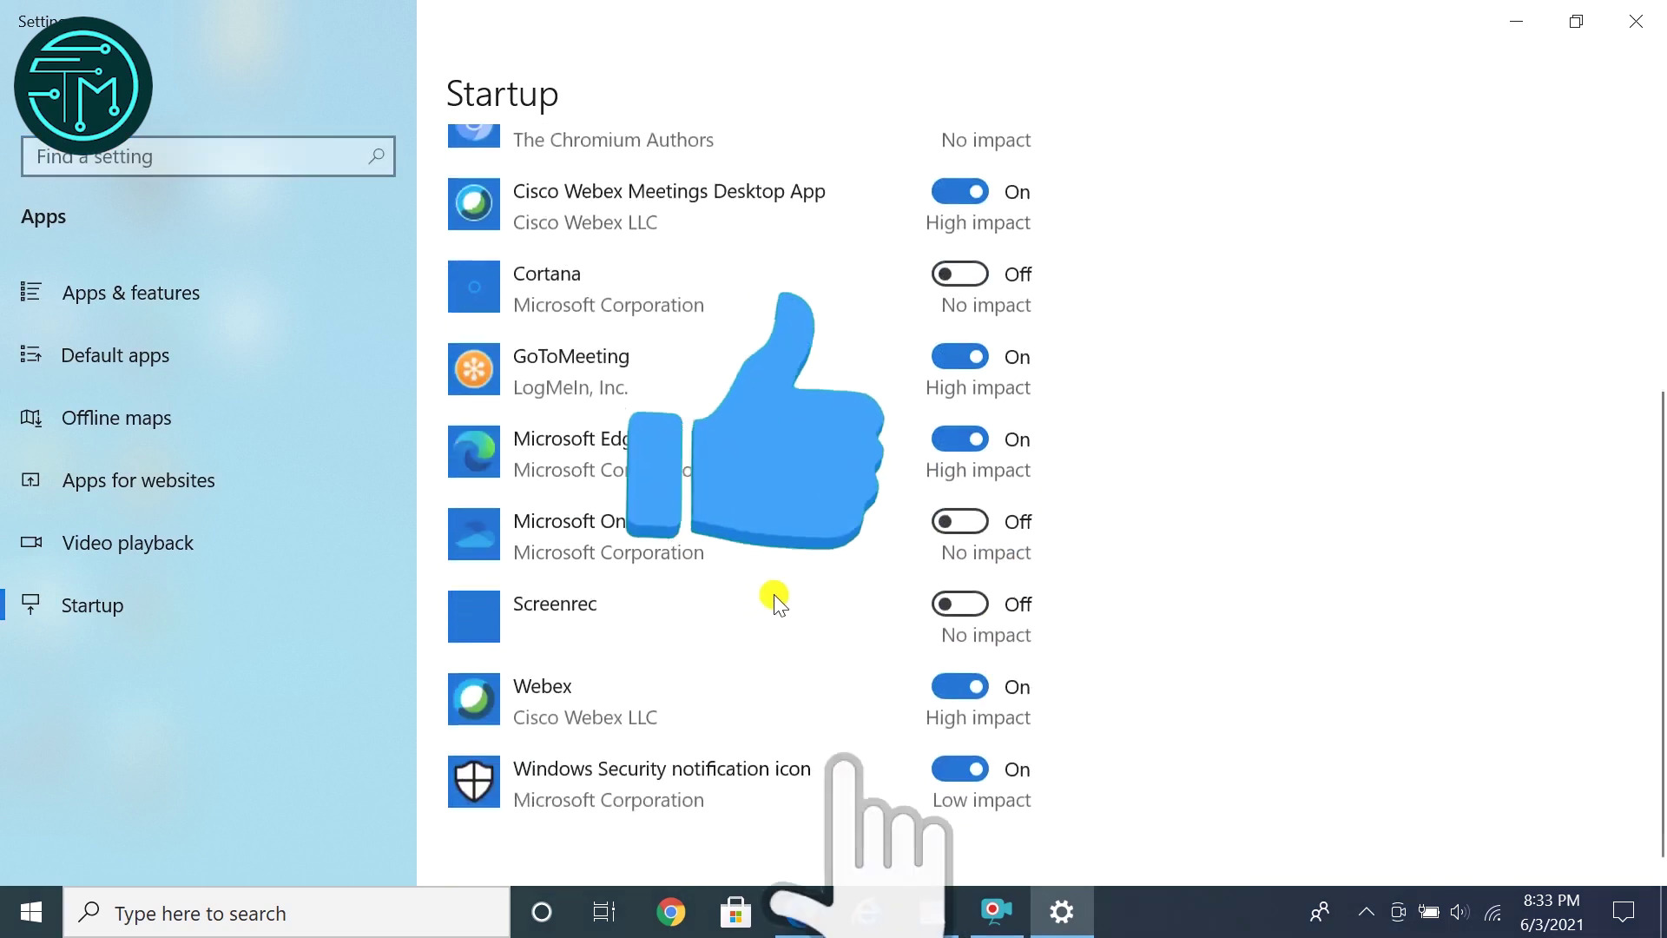
{"action": "left_click", "coordinate": [959, 675]}
{"action": "left_click", "coordinate": [959, 675]}
{"action": "scroll", "coordinate": [743, 658], "scroll_direction": "up", "scroll_amount": 7}
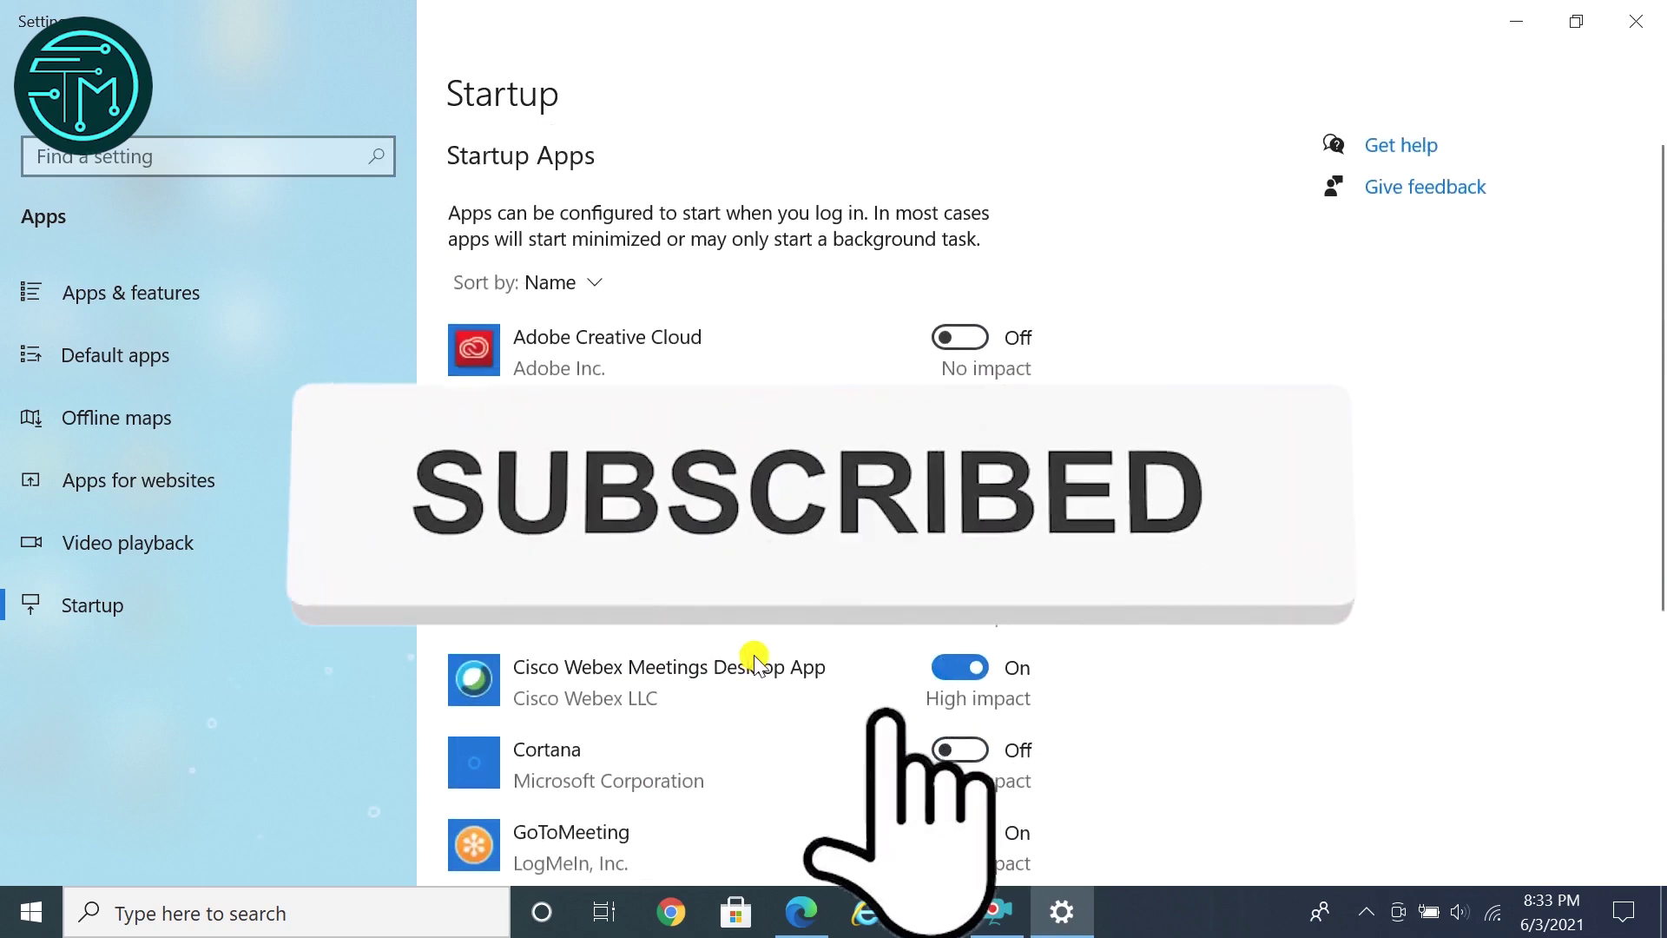